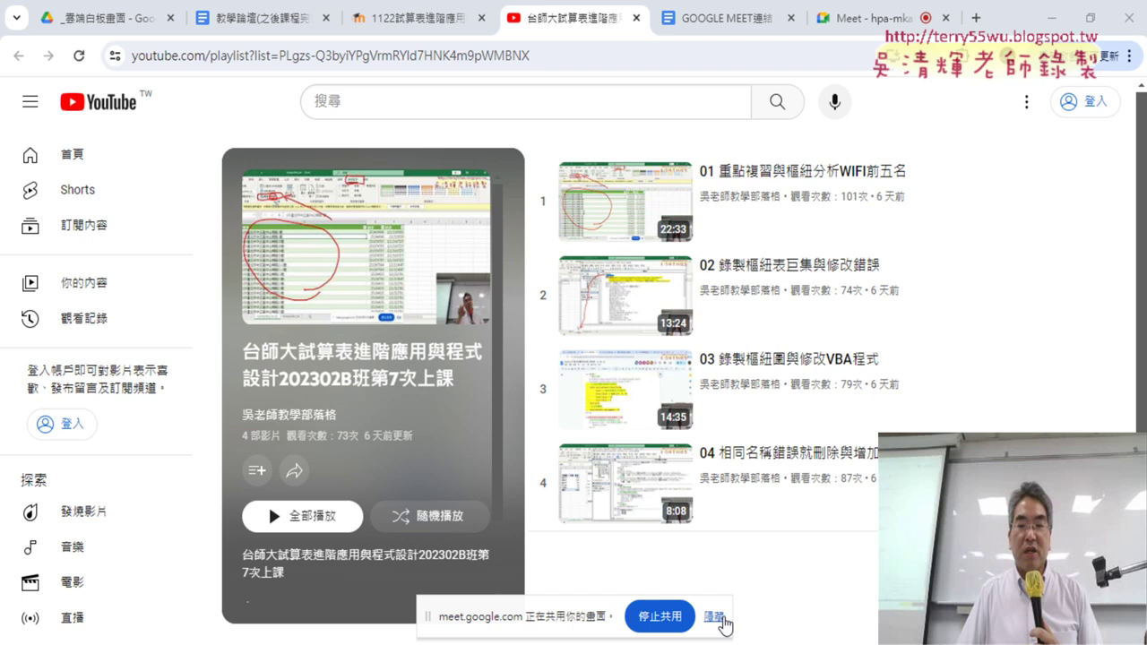
Hide the Meet tab-sharing notice and switch to the 1122試算表 Moodle course announcement
left_click(720, 617)
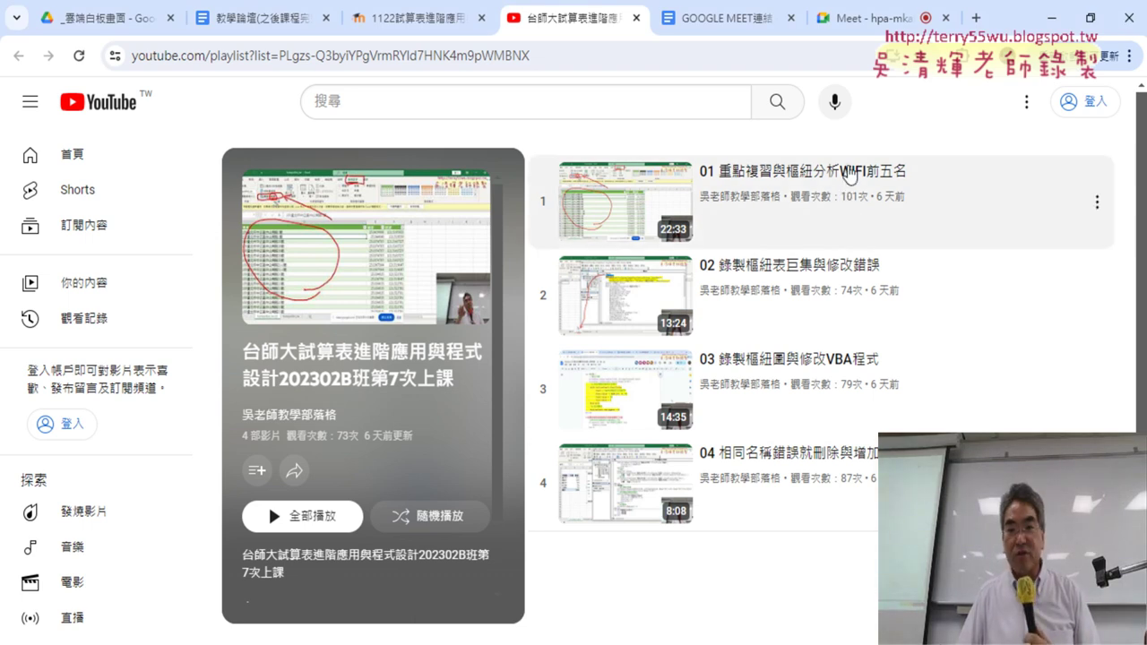
left_click(417, 21)
Review the Moodle post's four lesson items, then switch to the _雲端白板畫面 Drive folder
scroll(479, 242, "up", 4)
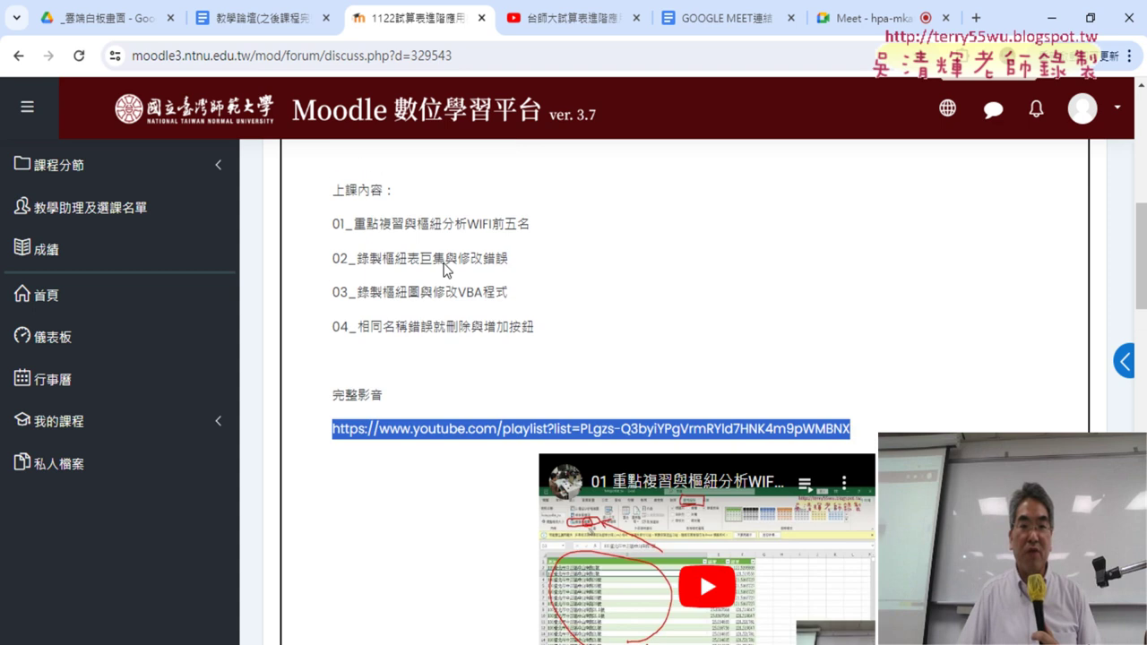
scroll(492, 290, "down", 1)
left_click_drag(538, 288, 455, 283)
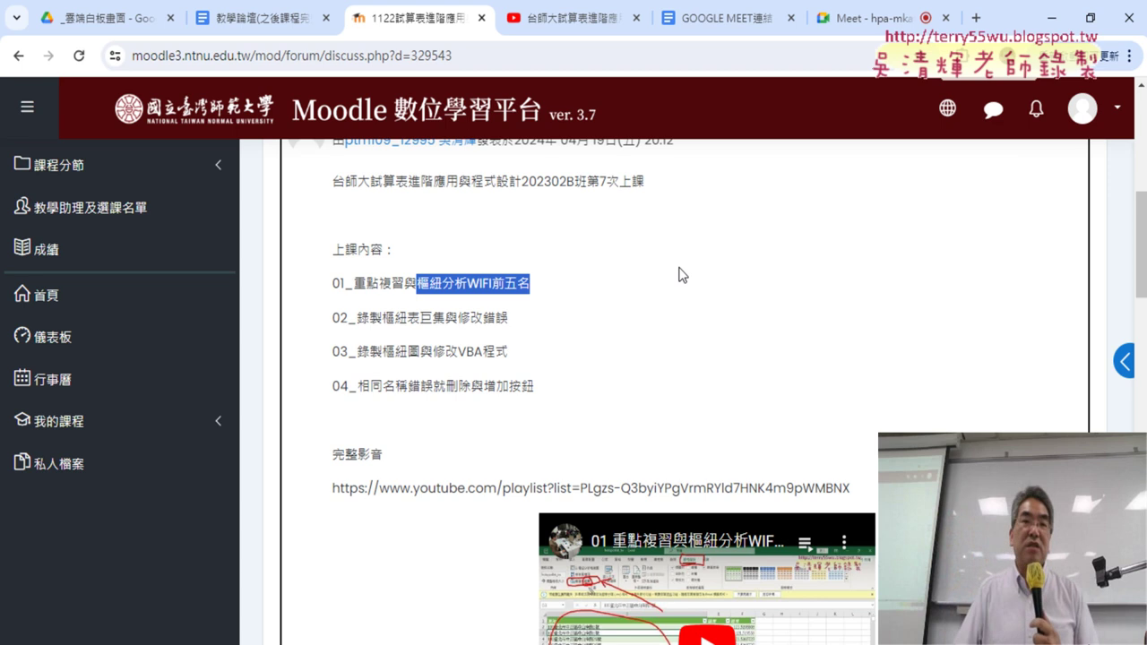
left_click(106, 18)
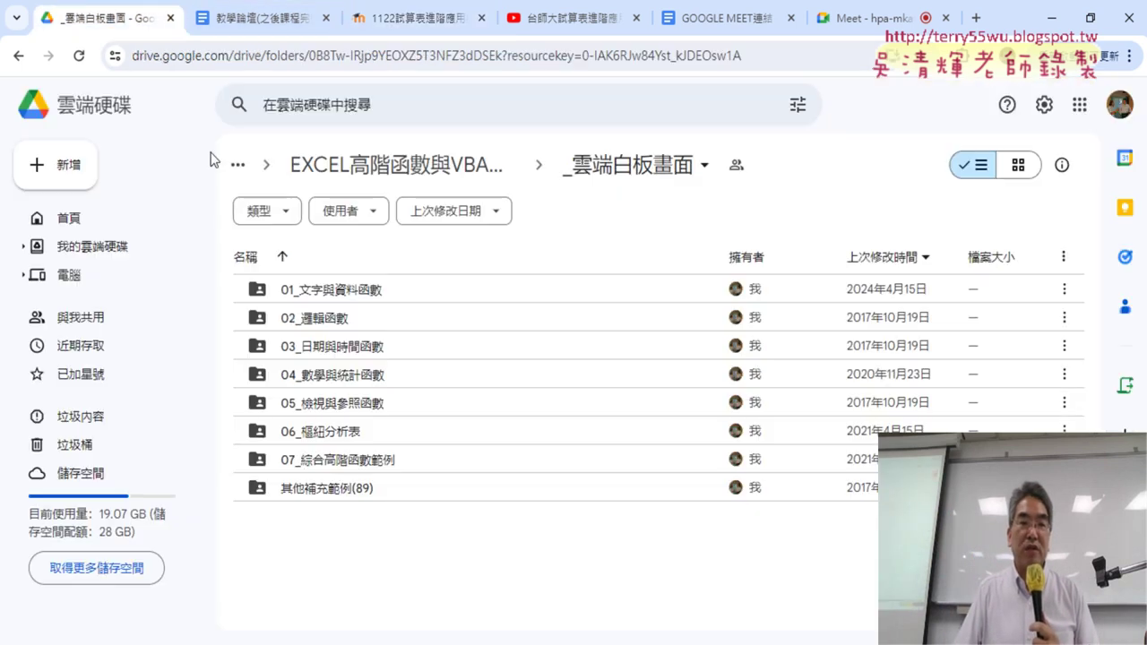
Open folder 01_文字與資料函數 and its iTaiwan公共區域免費服務無線上網熱點 Google Doc
left_click(371, 290)
double_click(371, 291)
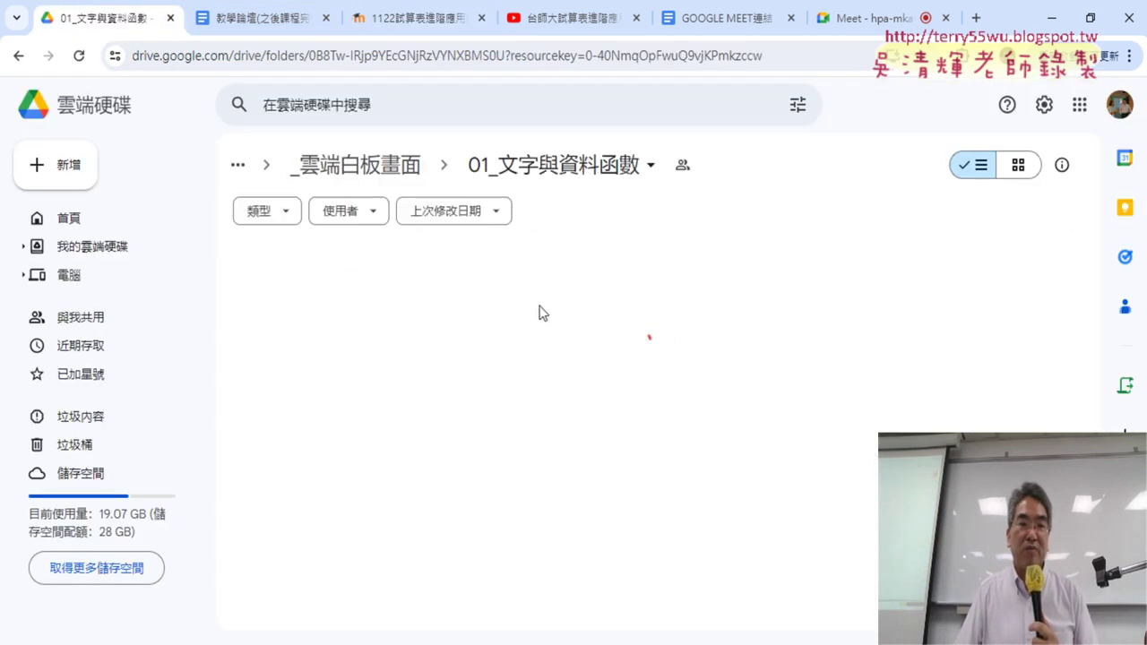
scroll(538, 310, "down", 3)
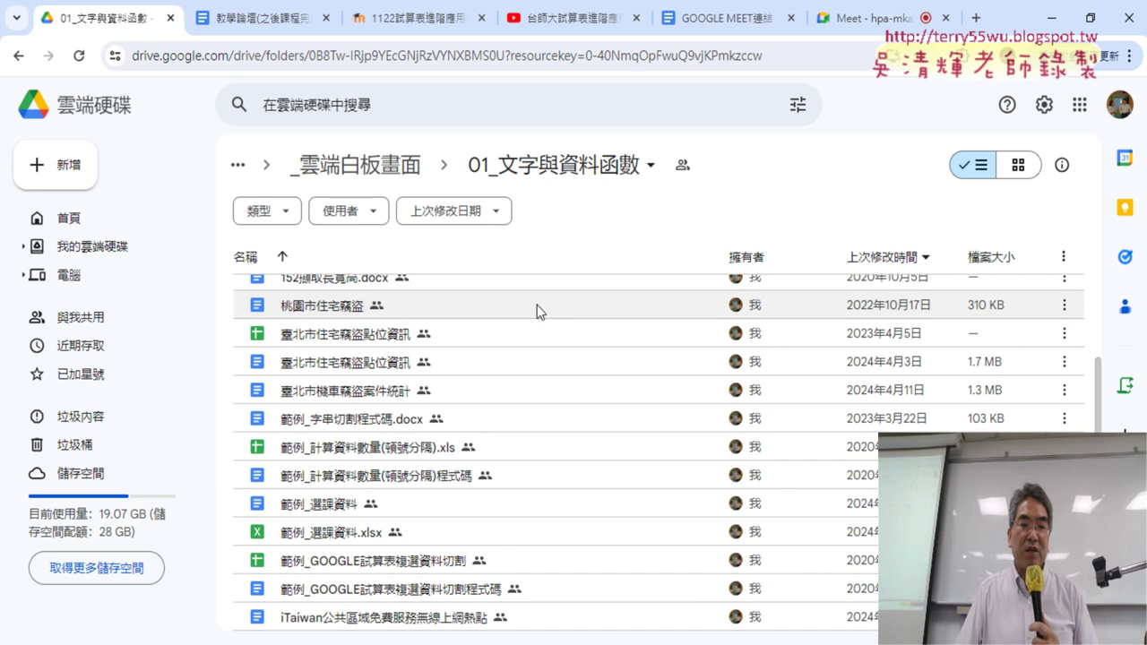
double_click(430, 618)
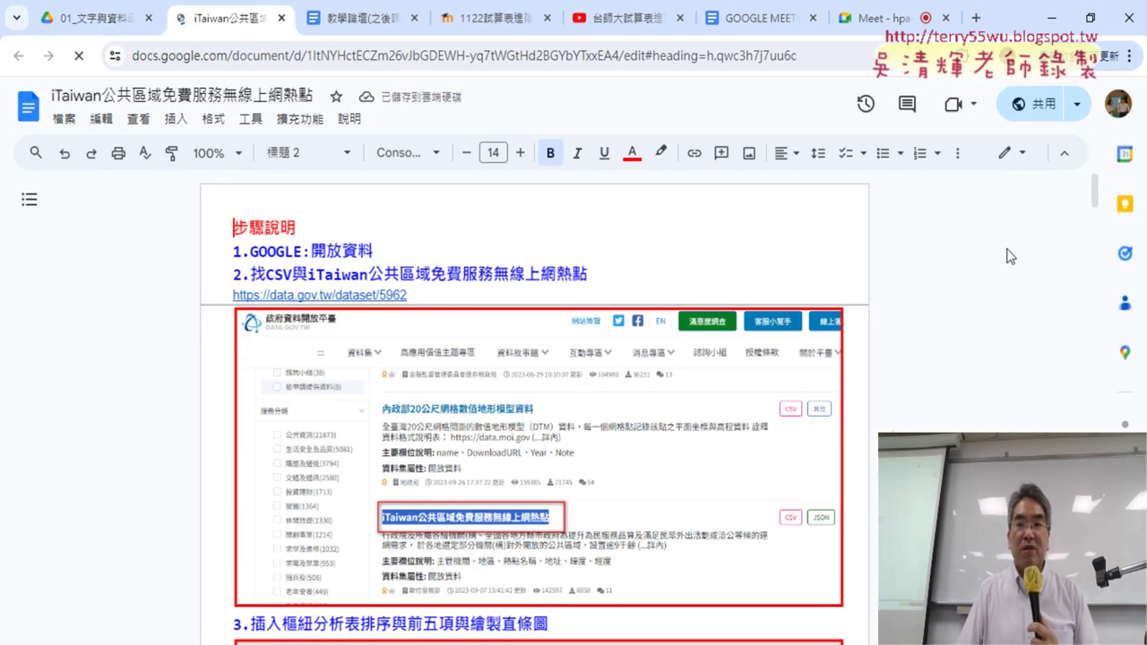
Scroll through the iTaiwan document's 3D heat-map screenshots, then return to the Drive folder
left_click_drag(1094, 190, 1093, 448)
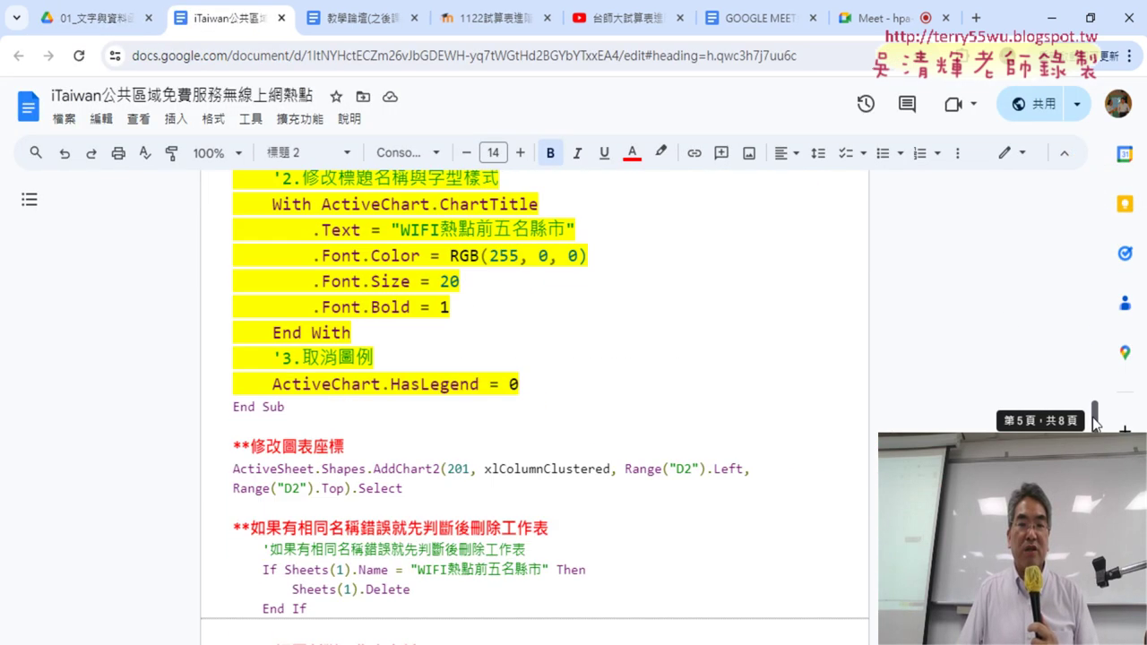
scroll(657, 405, "down", 5)
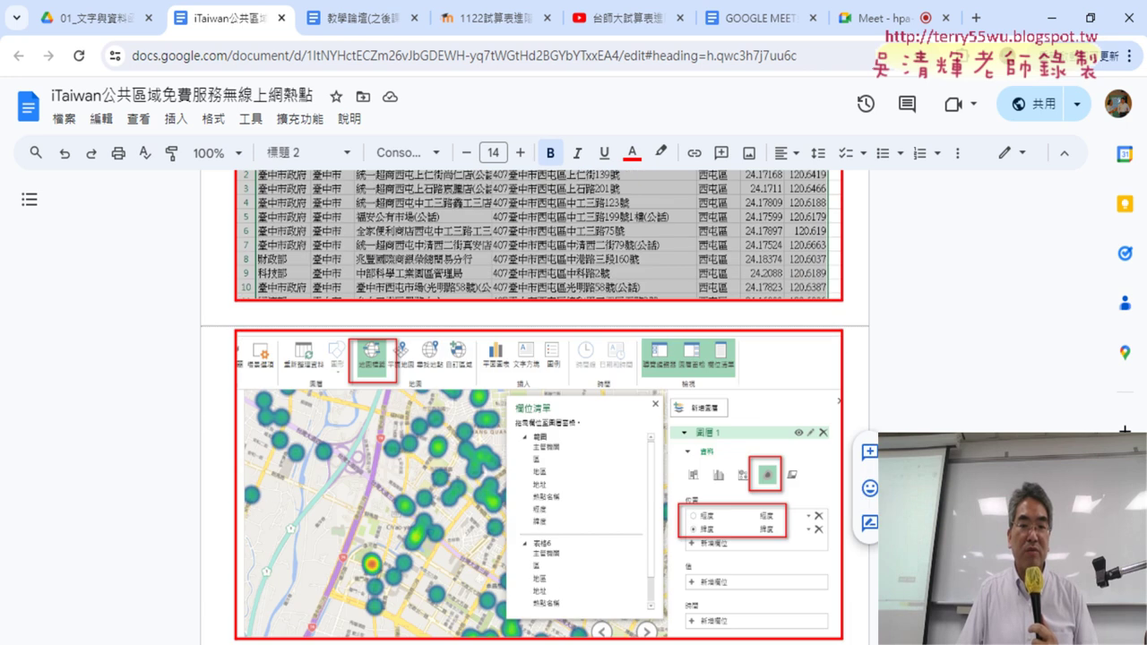
scroll(657, 406, "up", 4)
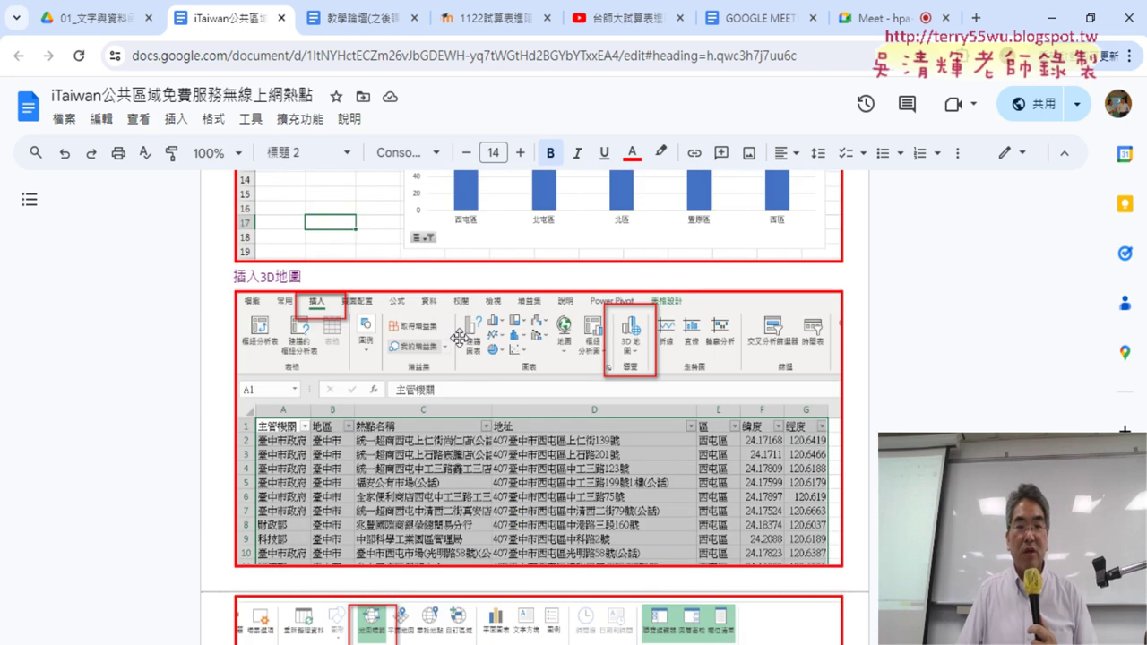
scroll(883, 357, "down", 2)
scroll(882, 358, "down", 3)
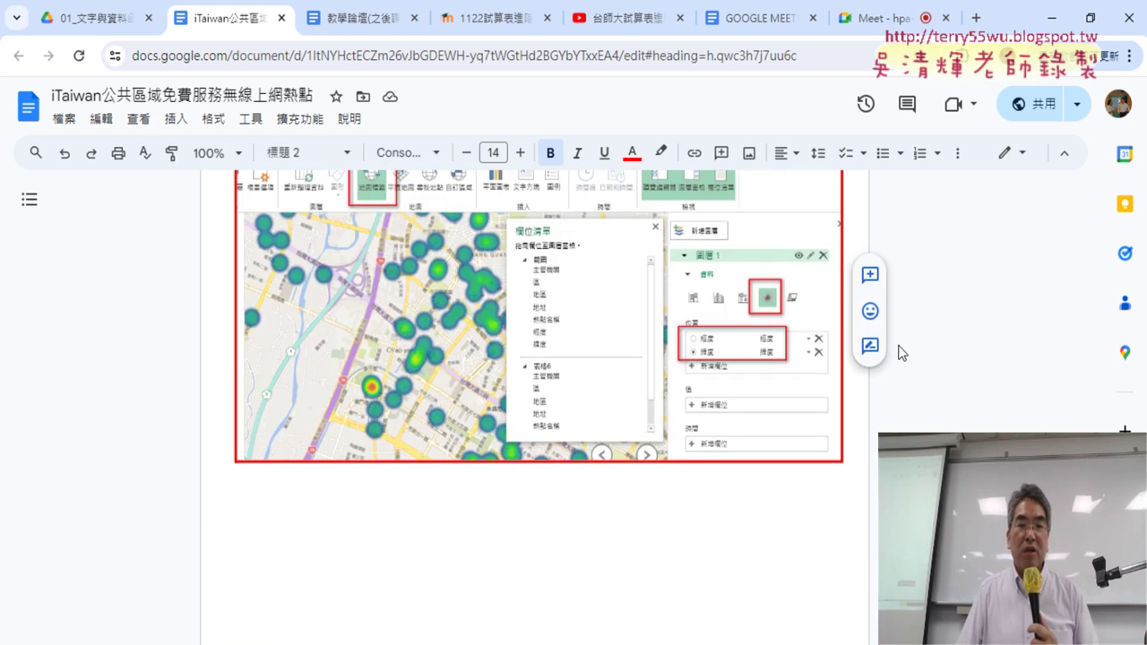
scroll(425, 301, "up", 1)
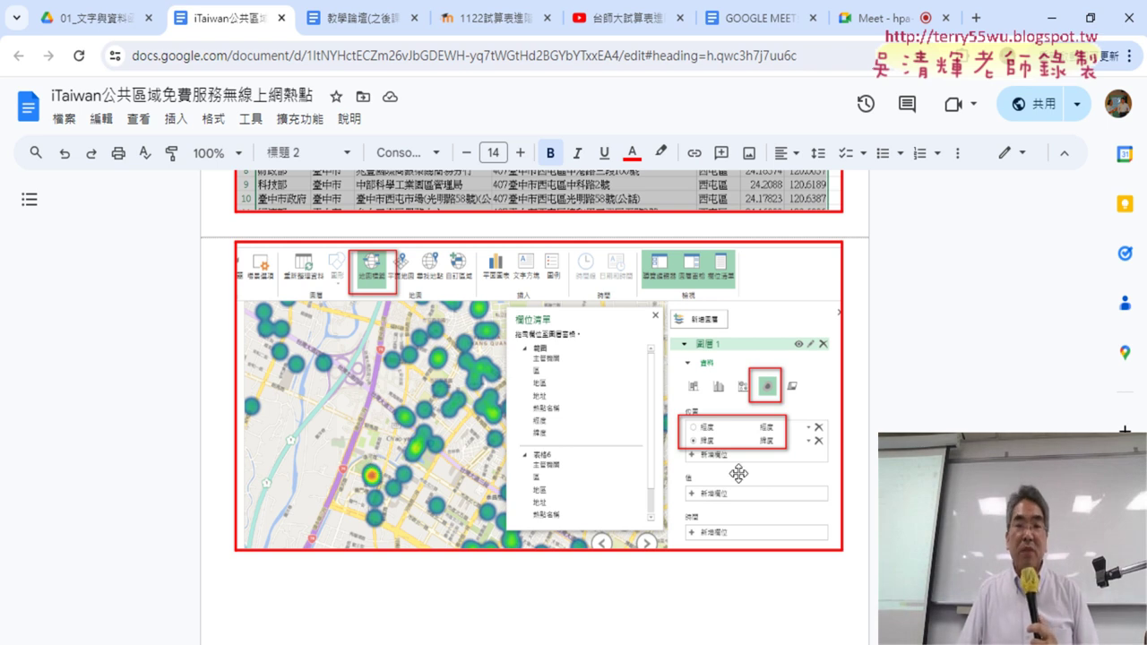
scroll(838, 385, "down", 1)
scroll(838, 385, "down", 1)
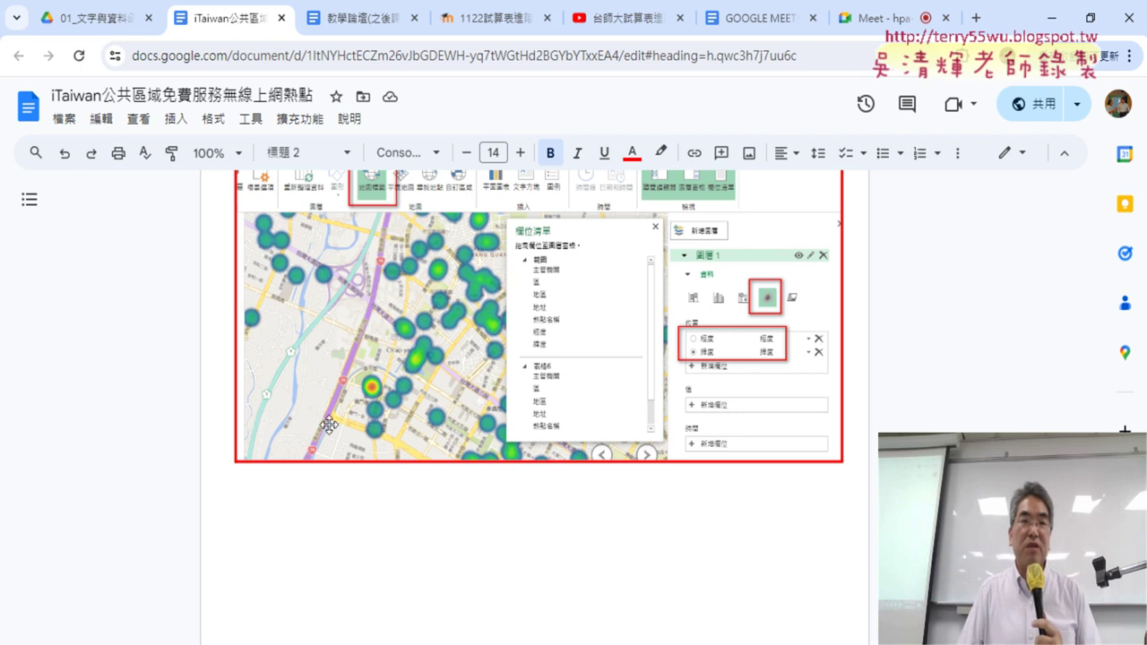
left_click(96, 20)
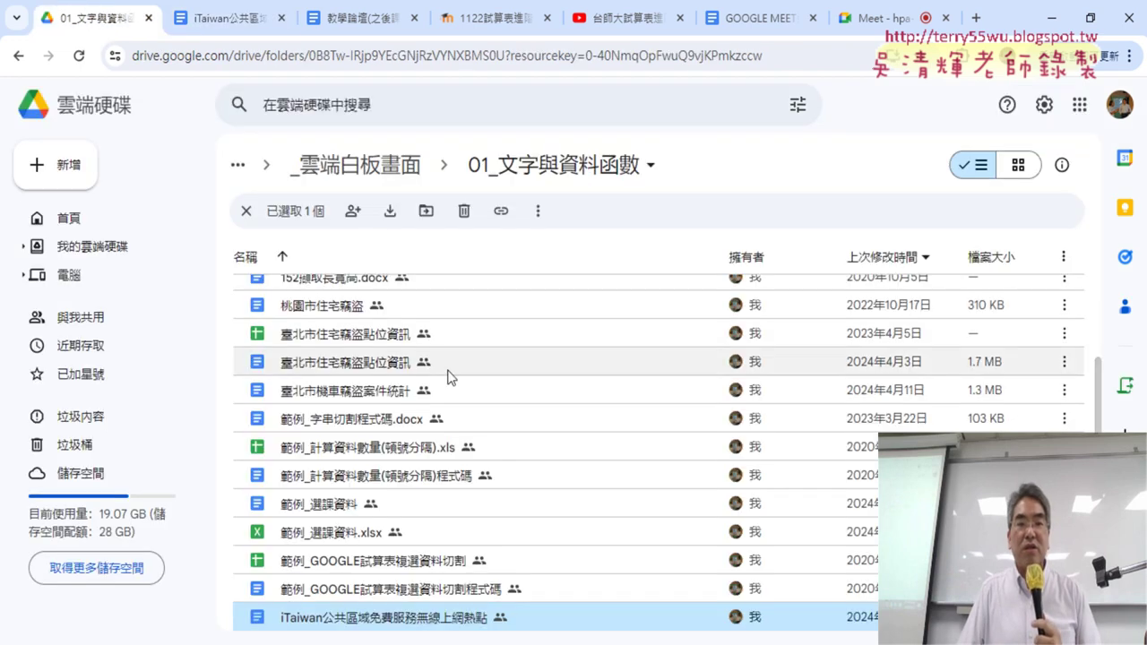
Go up to _雲端白板畫面, open 04_數學與統計函數, and select the _外幣匯率資料下載與繪製折線圖之一 document
left_click(369, 174)
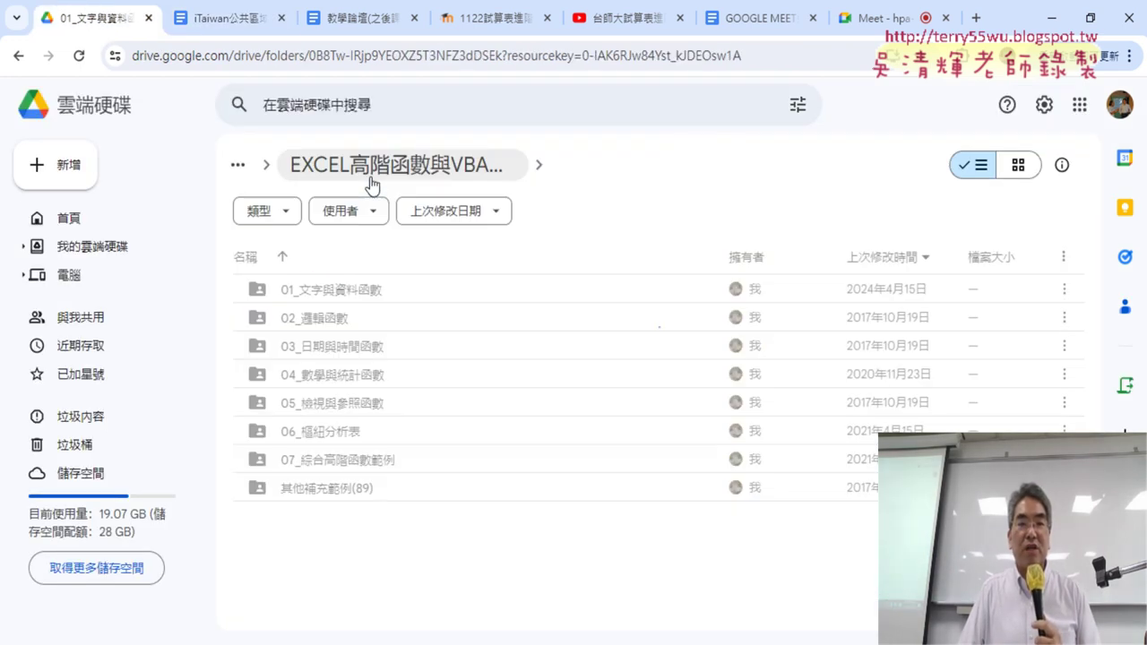
double_click(369, 380)
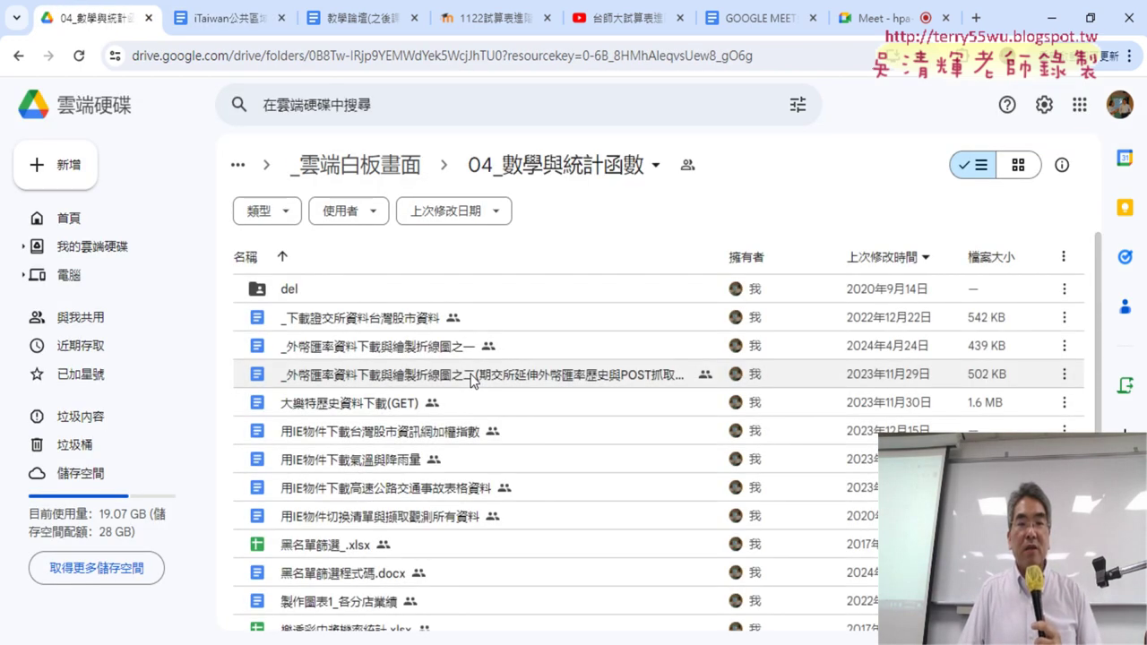
left_click(466, 351)
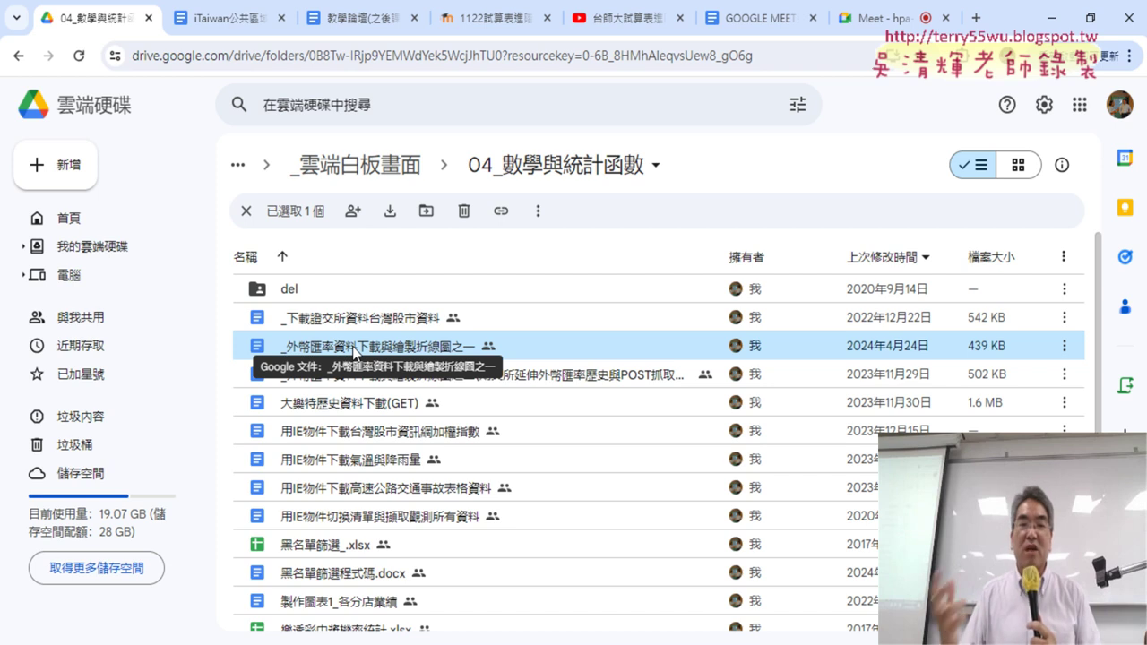
Open the _外幣匯率資料下載與繪製折線圖之一 document and scroll to its 網址 link
double_click(354, 347)
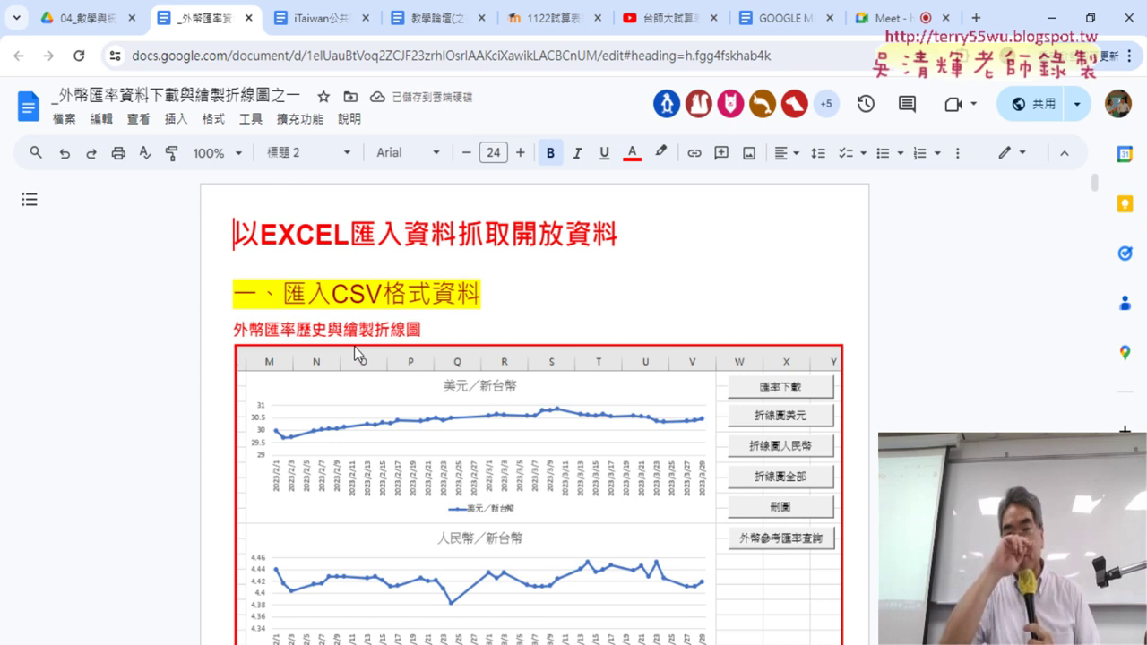
scroll(390, 318, "down", 1)
scroll(390, 318, "down", 6)
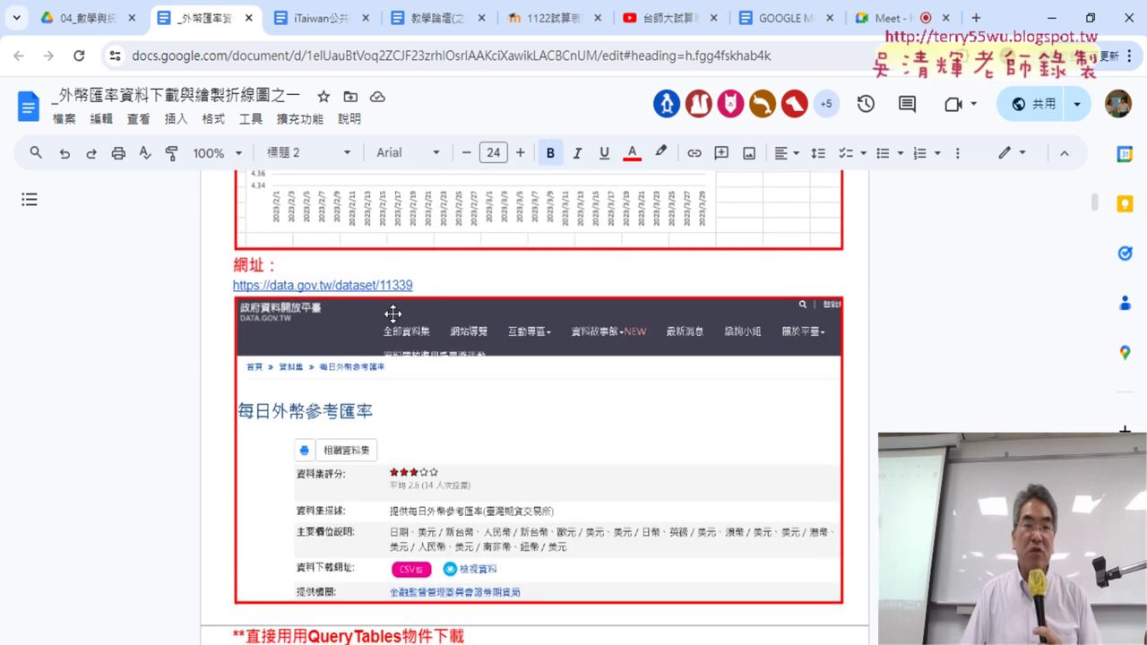
scroll(393, 314, "up", 2)
scroll(392, 312, "up", 2)
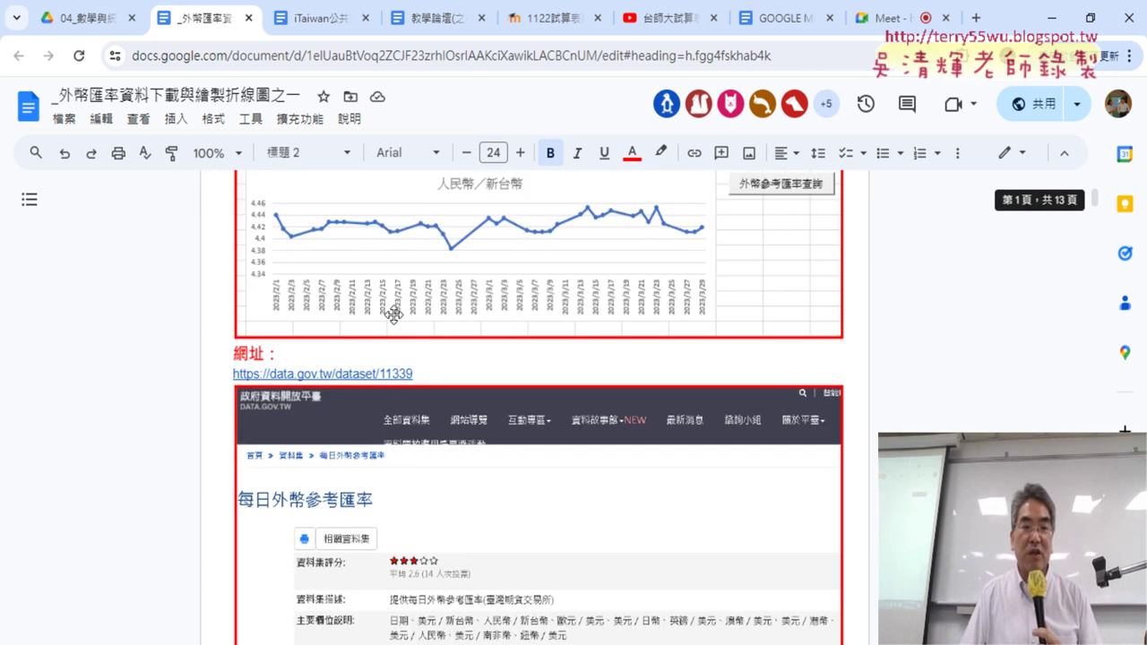
scroll(339, 245, "up", 8)
scroll(340, 245, "down", 3)
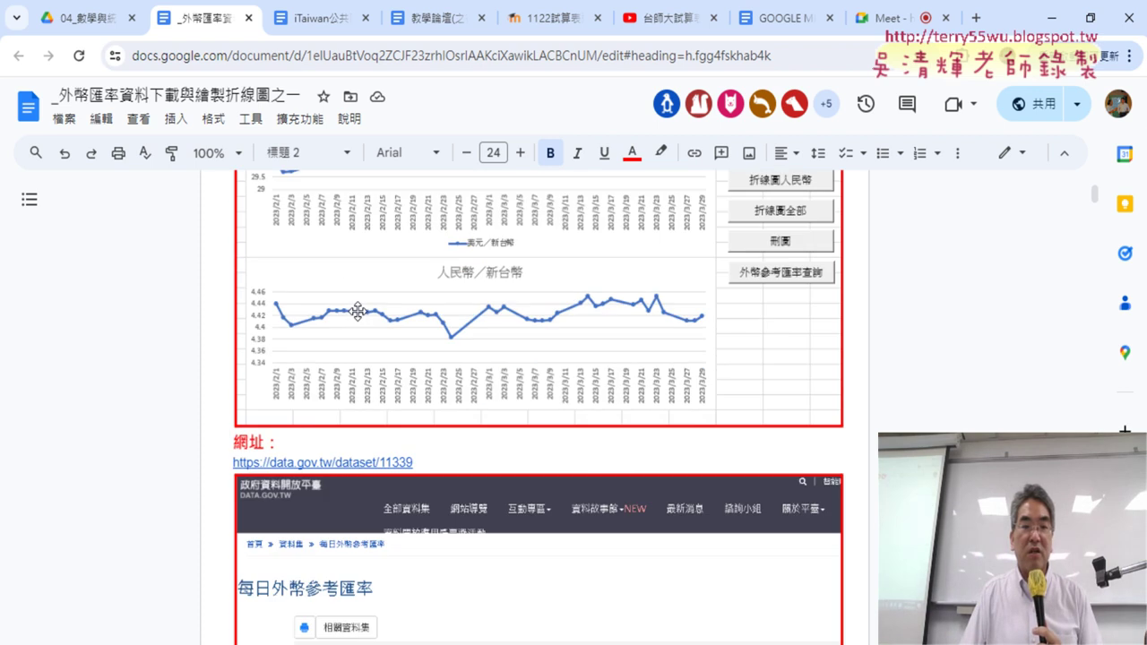
scroll(356, 311, "down", 1)
scroll(355, 328, "down", 1)
Follow the data.gov.tw/dataset/11339 link to the daily foreign-exchange dataset page
left_click_drag(234, 267, 283, 266)
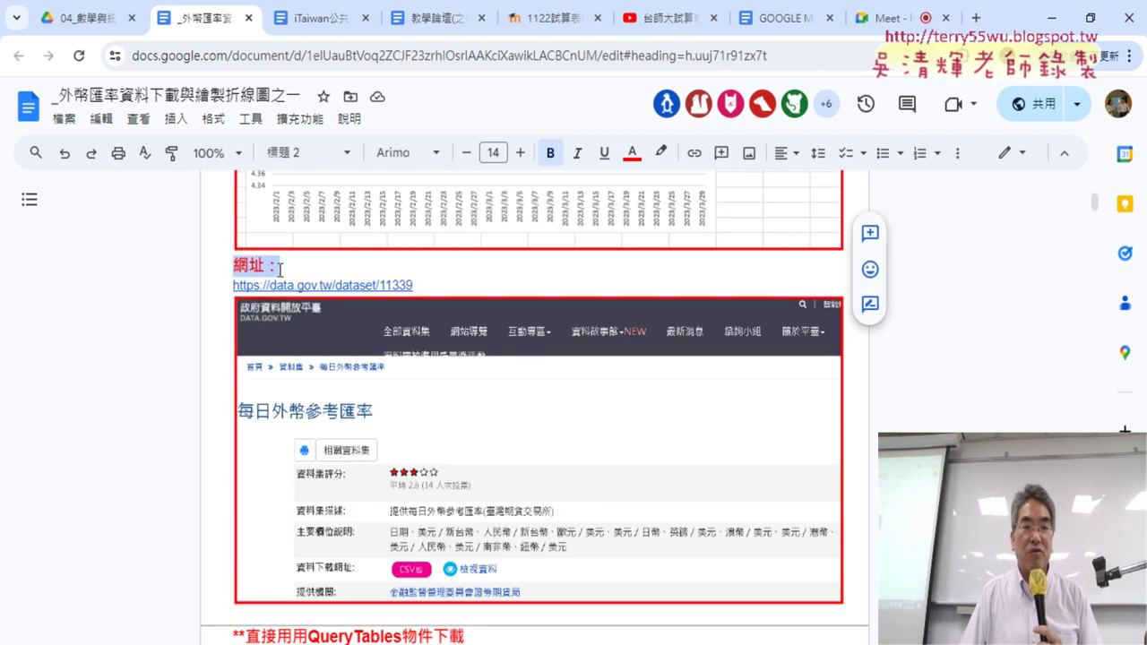
left_click(339, 285)
left_click(336, 334)
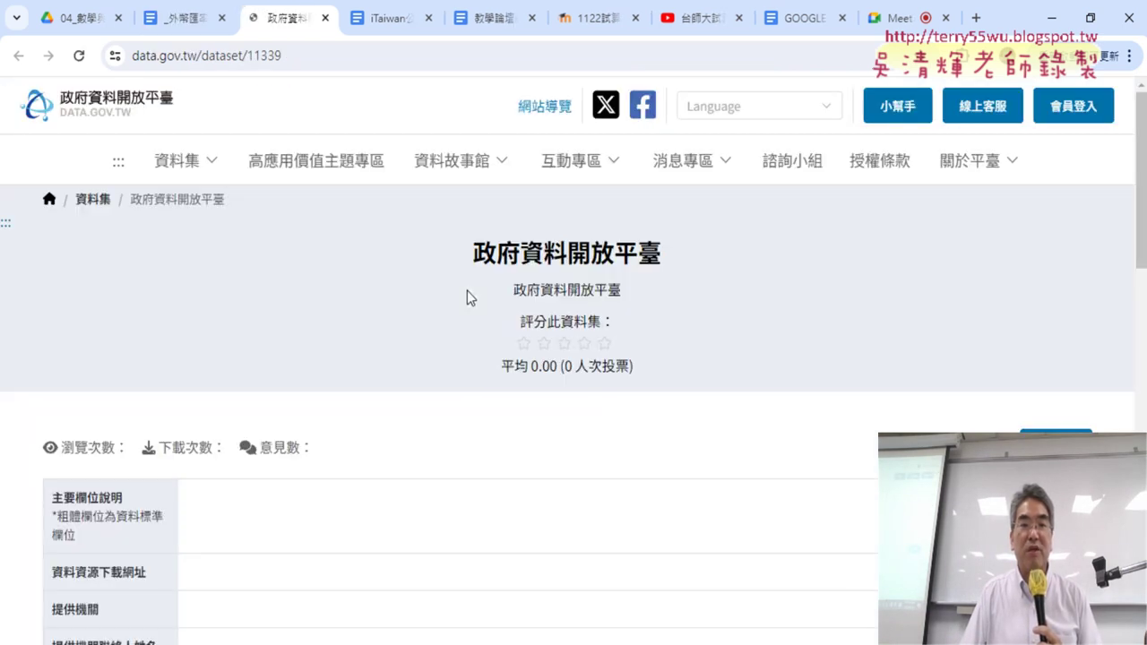
Review the 每日外幣參考匯率 field descriptions and the data standards for 日期 and the currency fields
left_click_drag(475, 254, 673, 261)
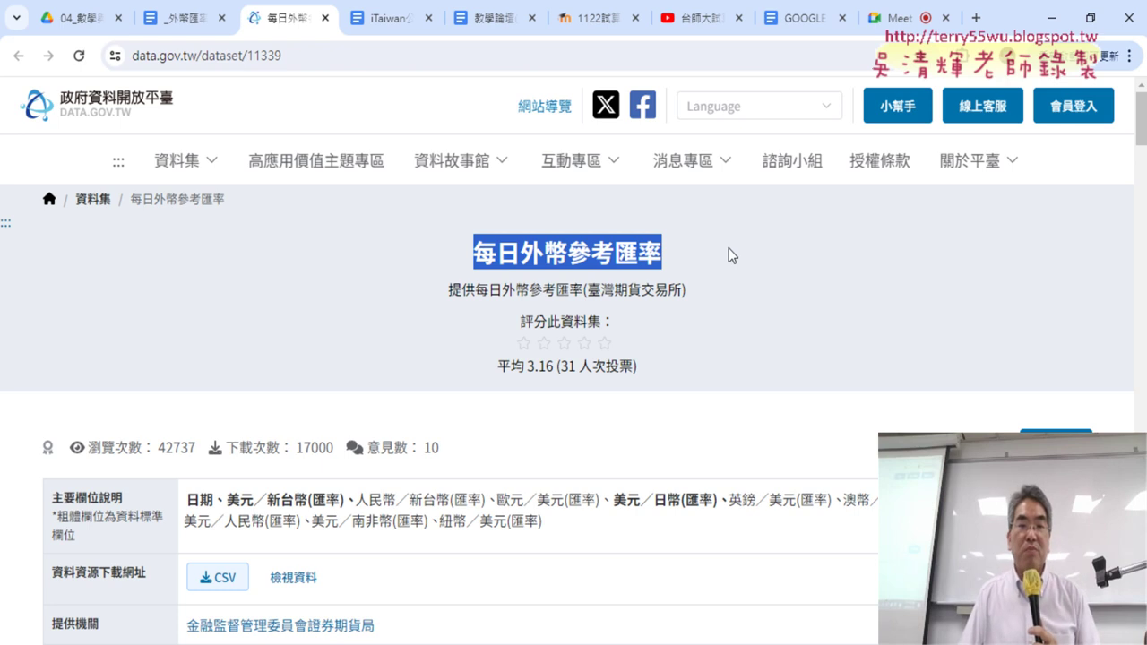
scroll(723, 258, "down", 3)
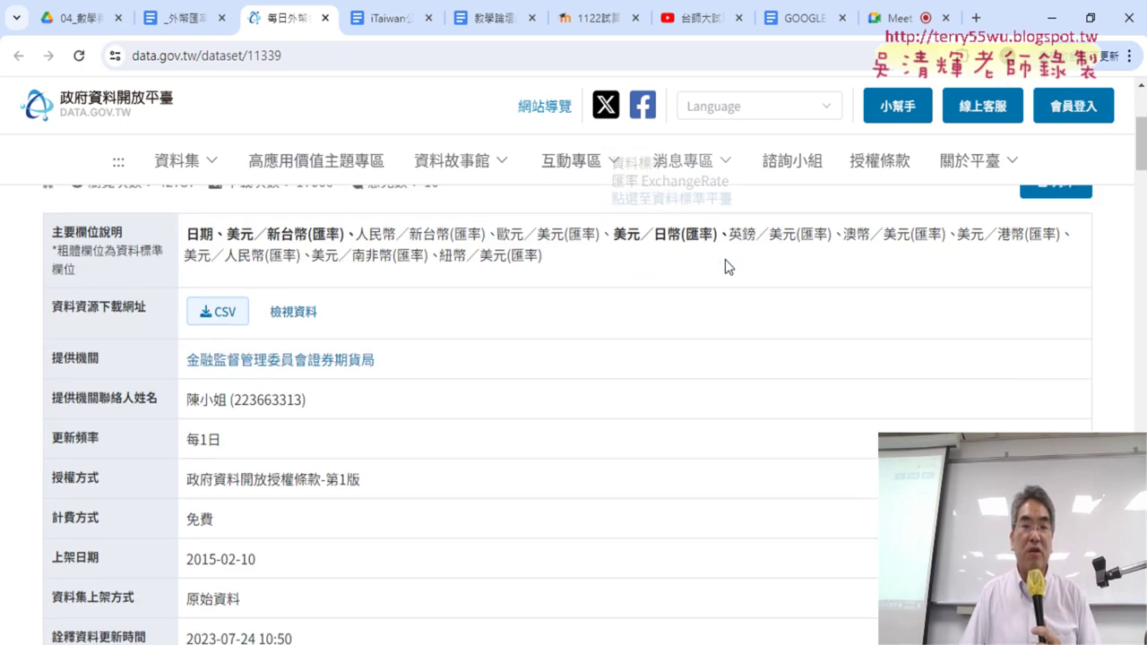
scroll(725, 263, "down", 1)
scroll(371, 281, "up", 1)
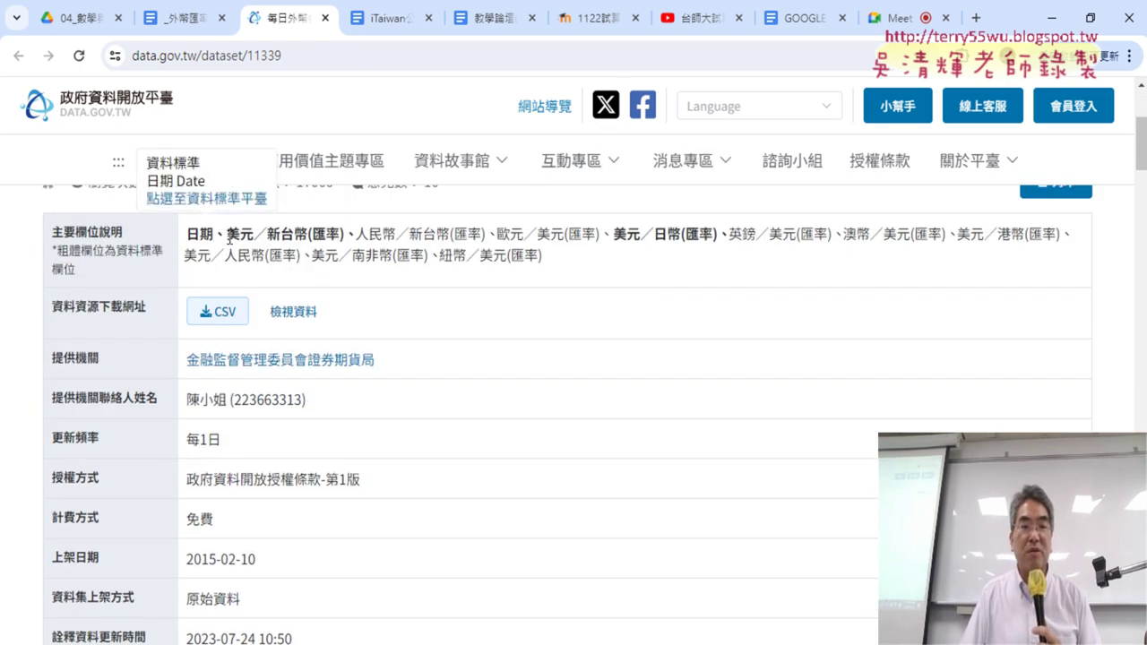
left_click_drag(224, 237, 544, 260)
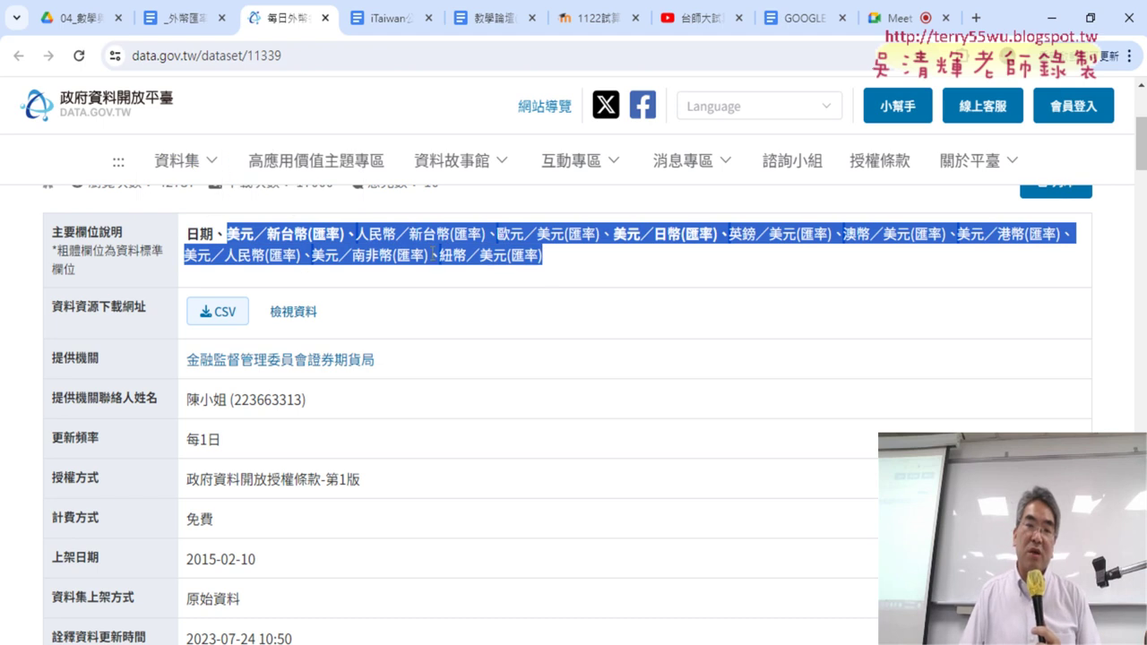
left_click(190, 235)
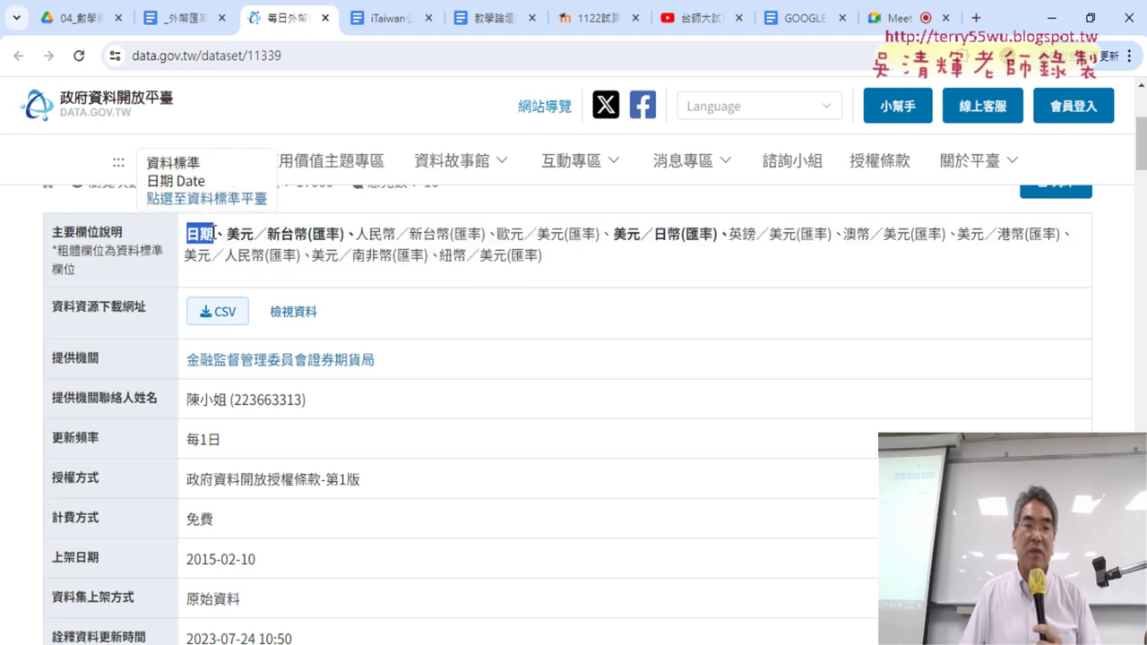
left_click_drag(224, 235, 562, 260)
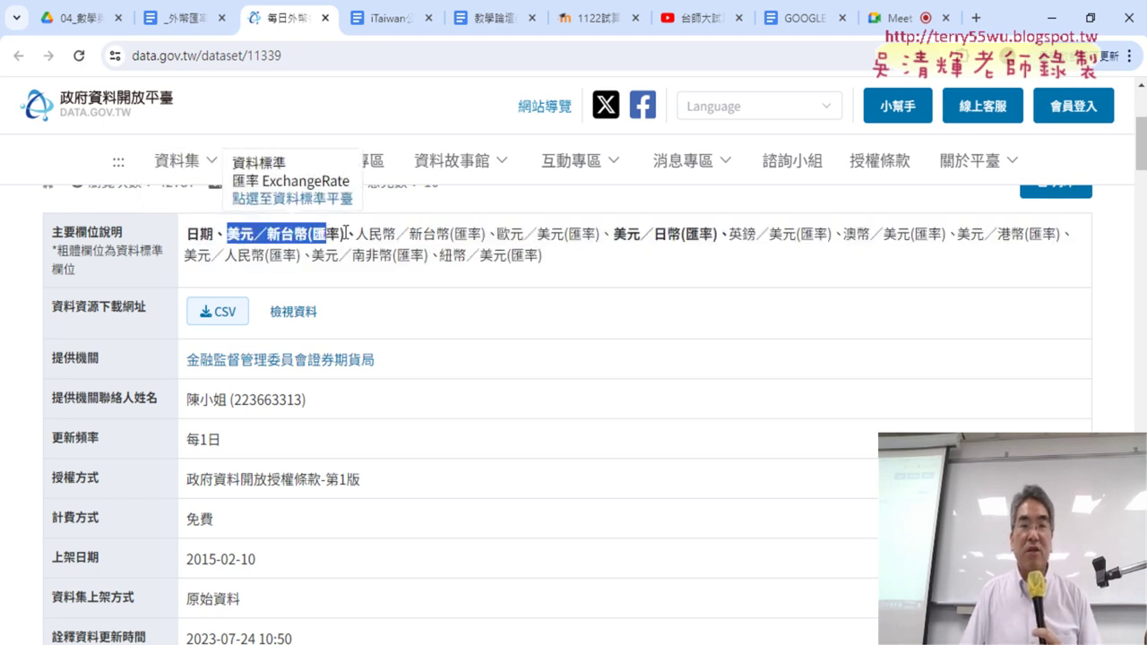
left_click(254, 238)
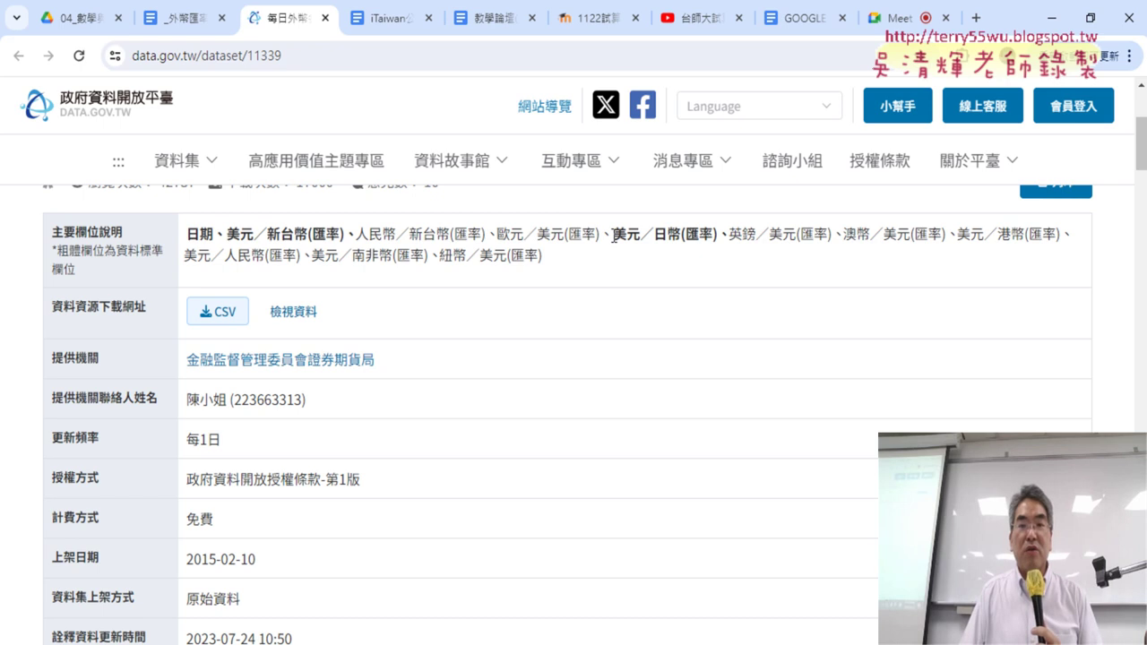
Highlight the exchange-rate field list and open the 檢視資料 details showing CSV and BIG5 encoding
mouse_move(685, 234)
left_click_drag(557, 260, 187, 236)
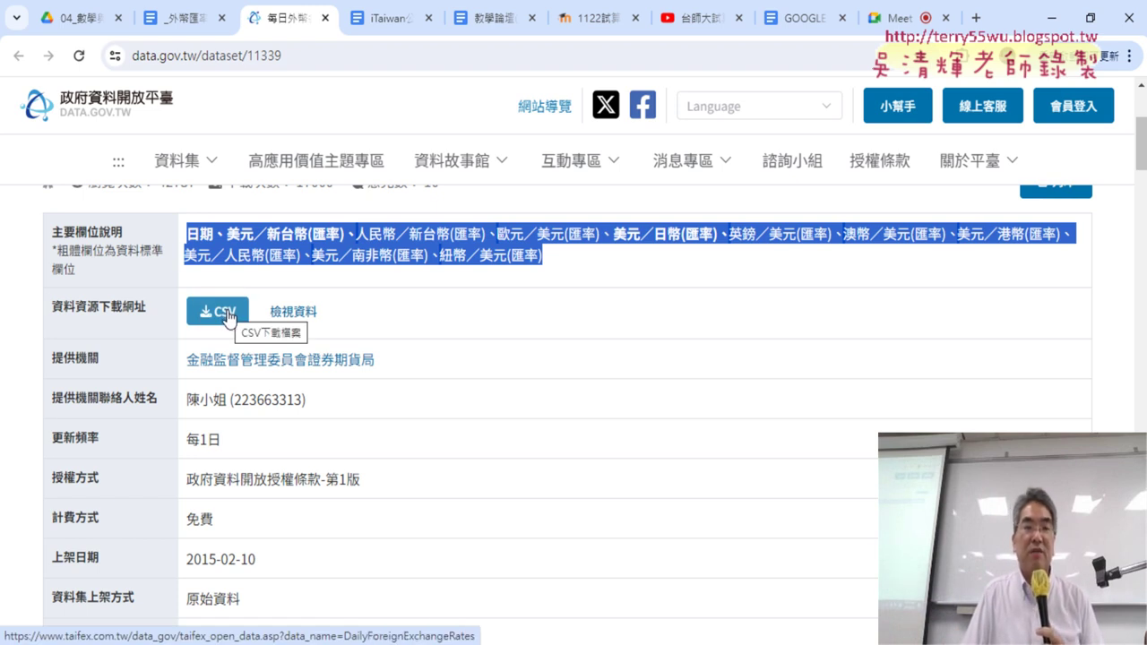
left_click(292, 312)
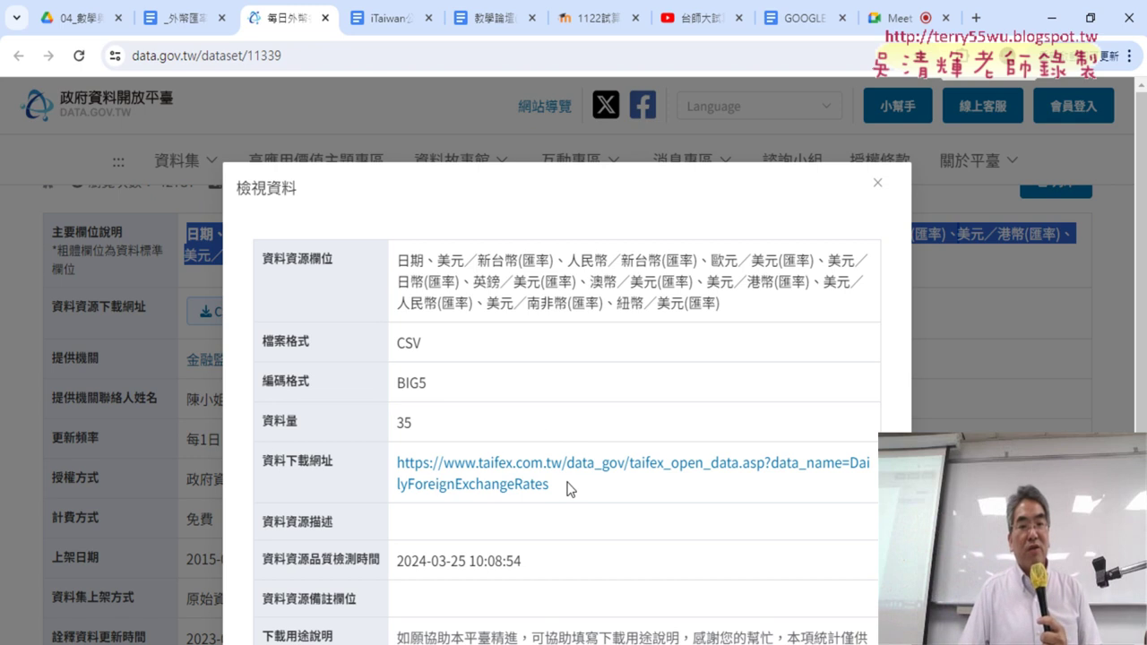
Select the TAIFEX CSV download URL and return to the Google Docs exchange-rate guide
left_click_drag(565, 485, 728, 434)
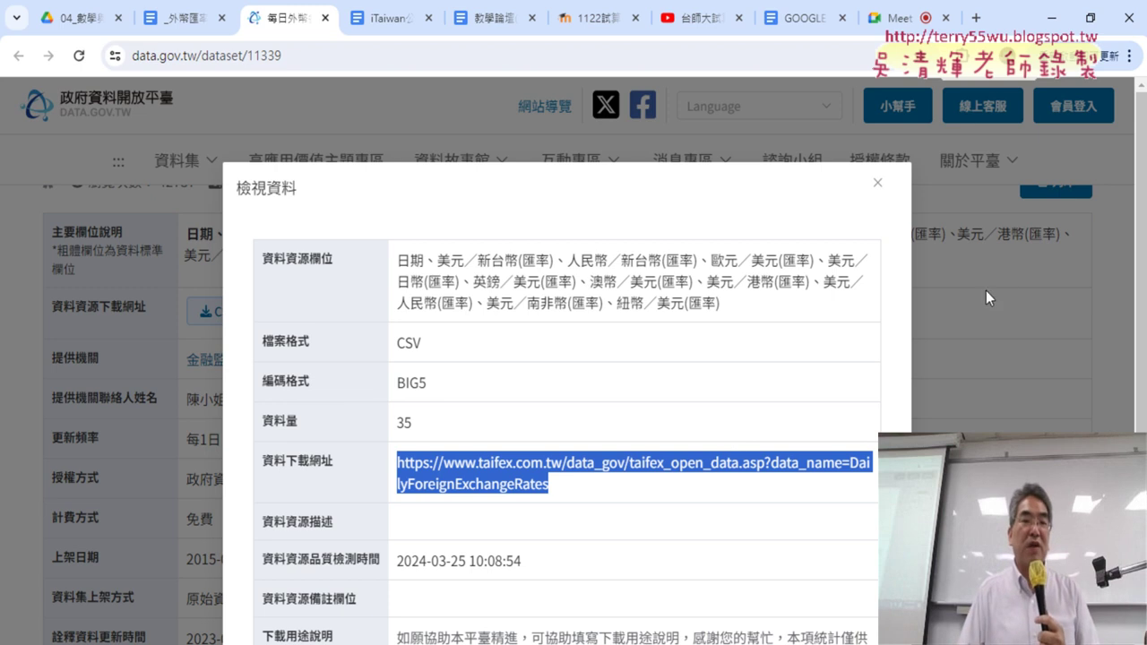
left_click(188, 29)
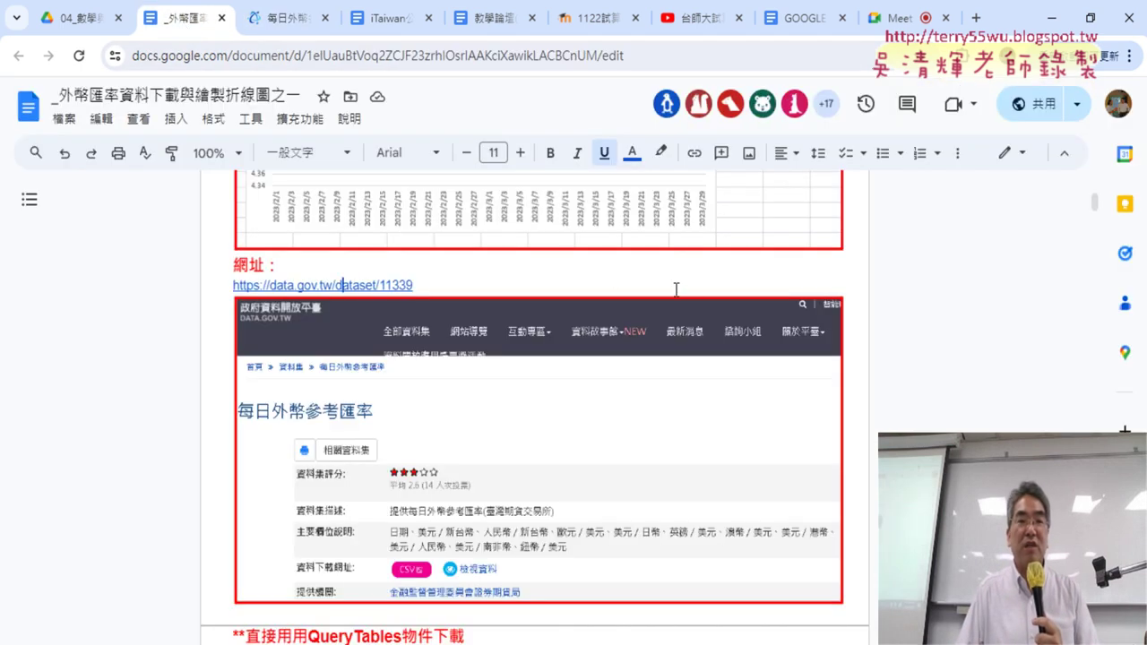
Scroll to the 範本如下： sample and highlight the Sub 匯率下載() and End Sub lines
scroll(696, 290, "down", 5)
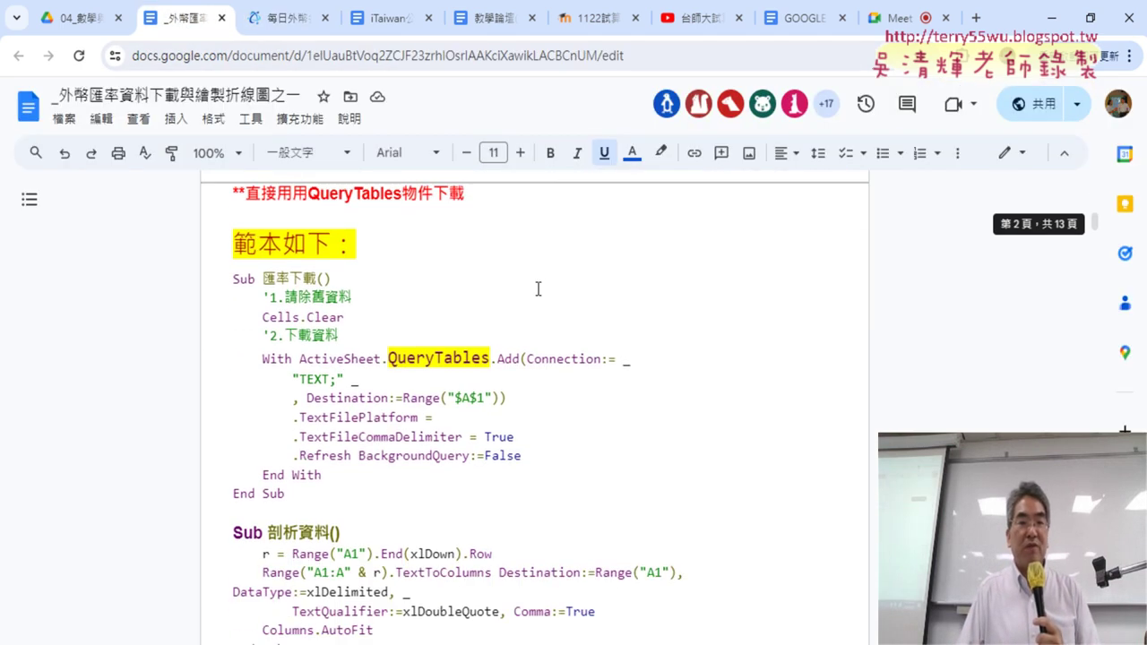
left_click_drag(234, 243, 373, 242)
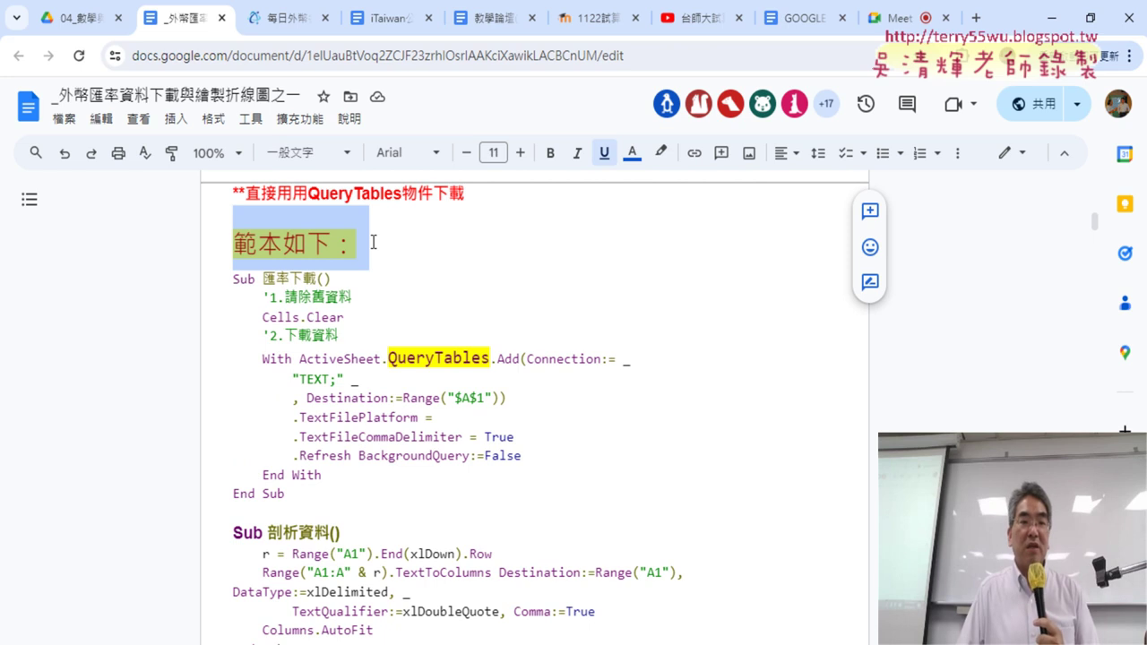
left_click_drag(326, 491, 224, 291)
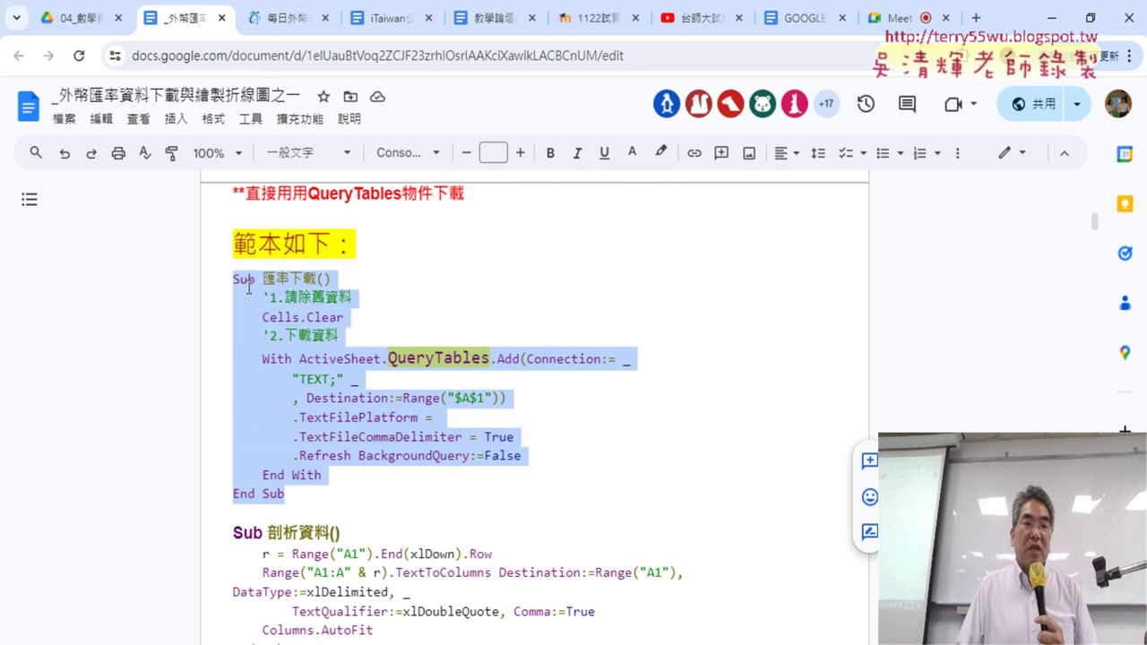
left_click_drag(233, 279, 338, 278)
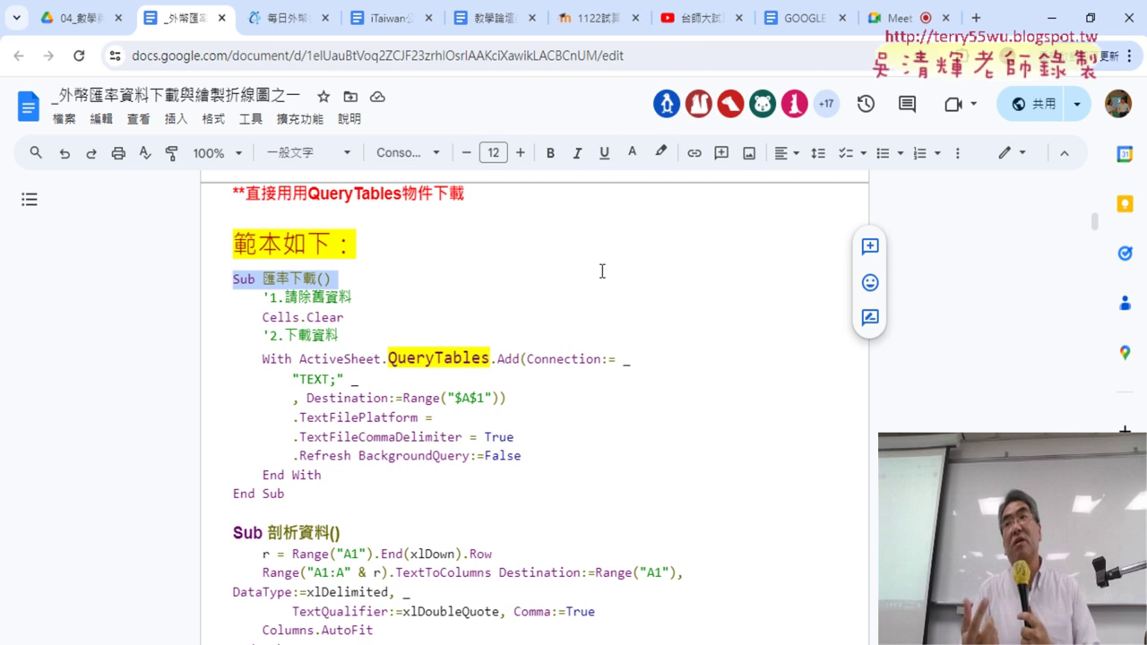
left_click(343, 487)
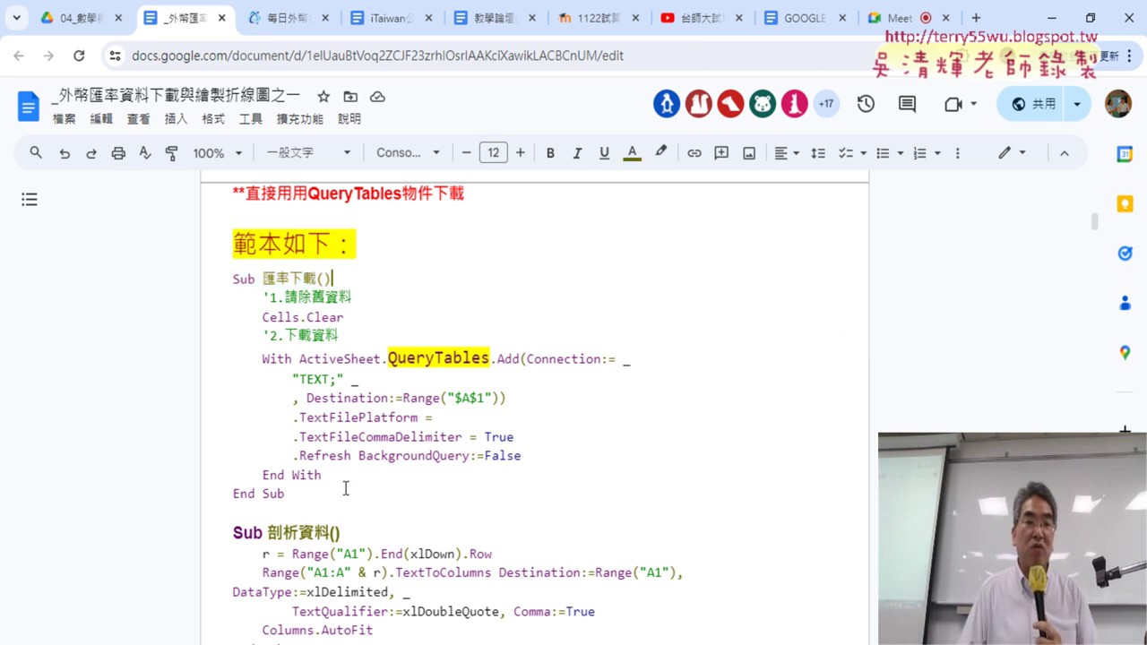
left_click_drag(329, 279, 321, 280)
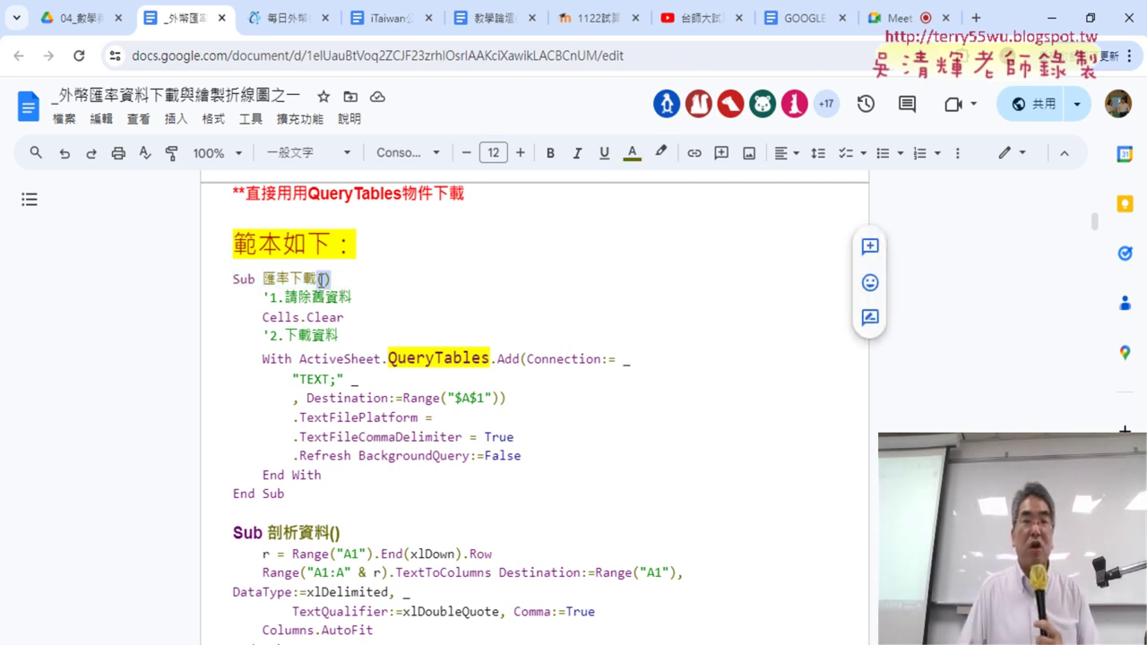
mouse_move(287, 494)
left_mouse_down()
mouse_move(232, 493)
mouse_move(190, 292)
left_mouse_up()
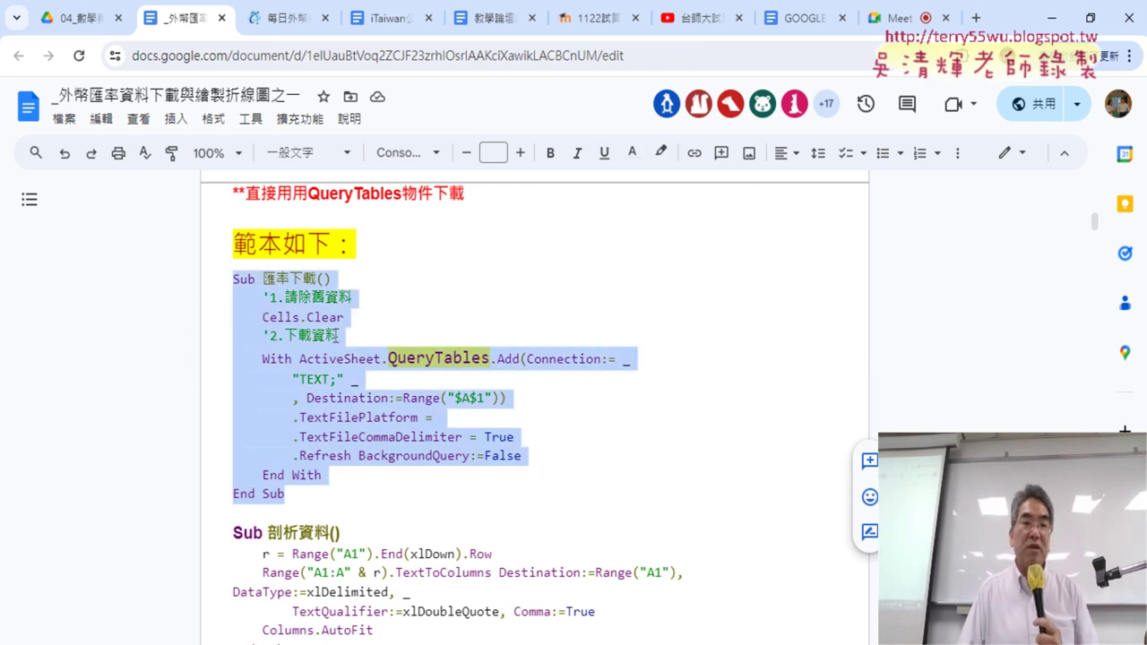
Walk through the macro's Cells.Clear, QueryTables, Connection and "TEXT;" parts
left_click(355, 321)
left_click_drag(351, 317, 262, 319)
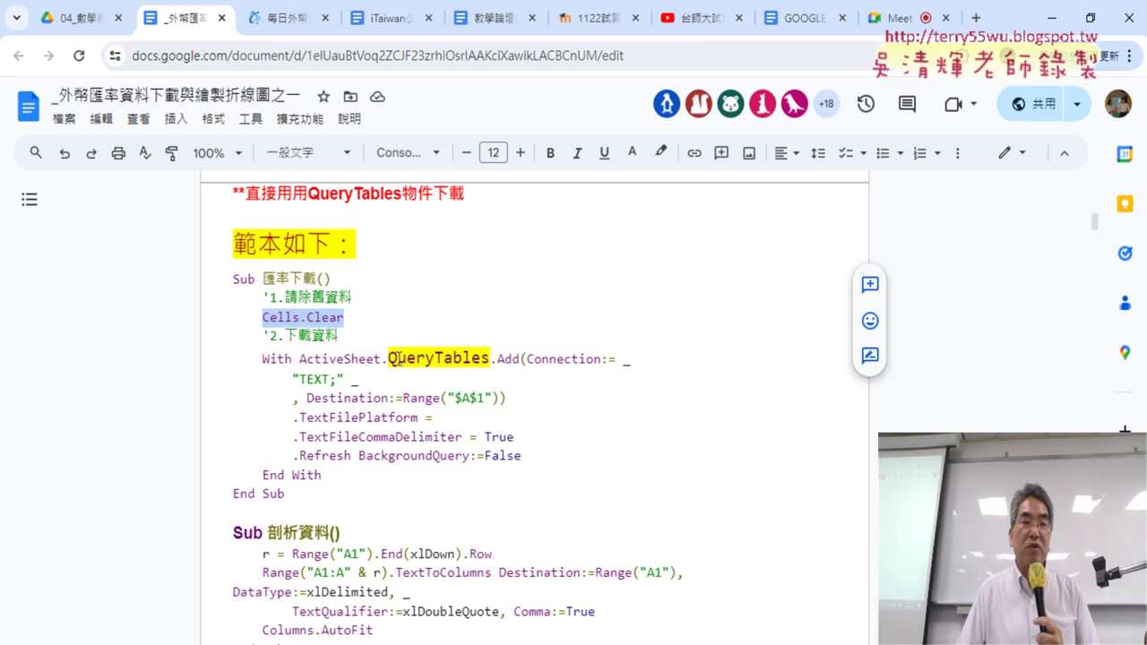
mouse_move(391, 360)
left_mouse_down()
mouse_move(484, 362)
mouse_move(434, 359)
mouse_move(484, 351)
left_mouse_up()
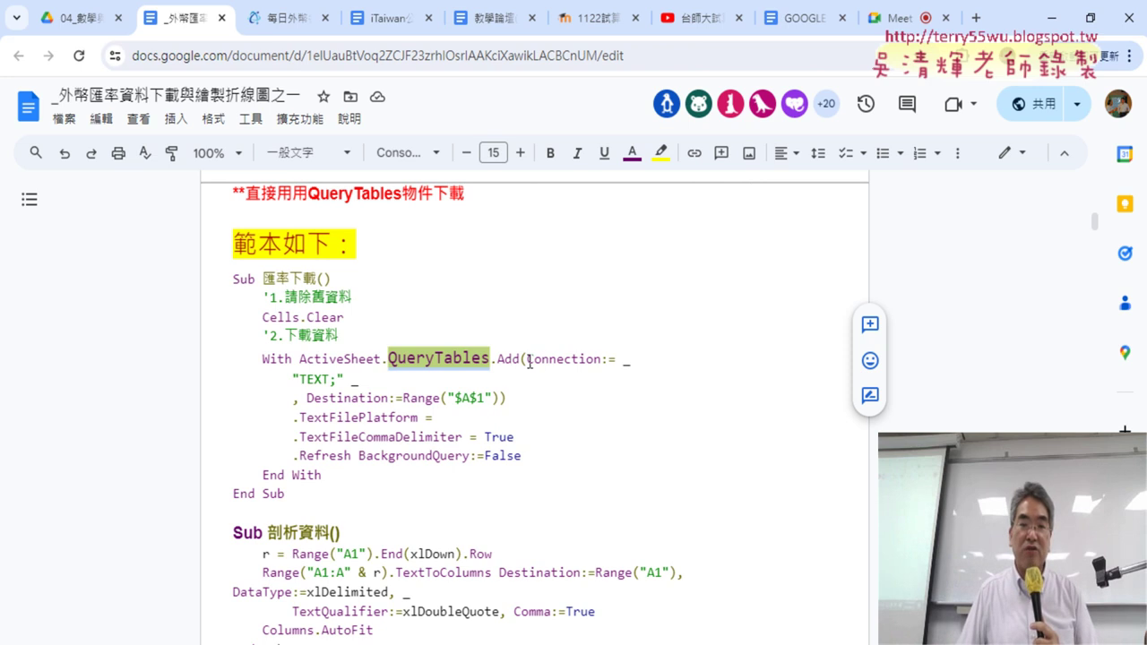
left_click_drag(528, 359, 633, 362)
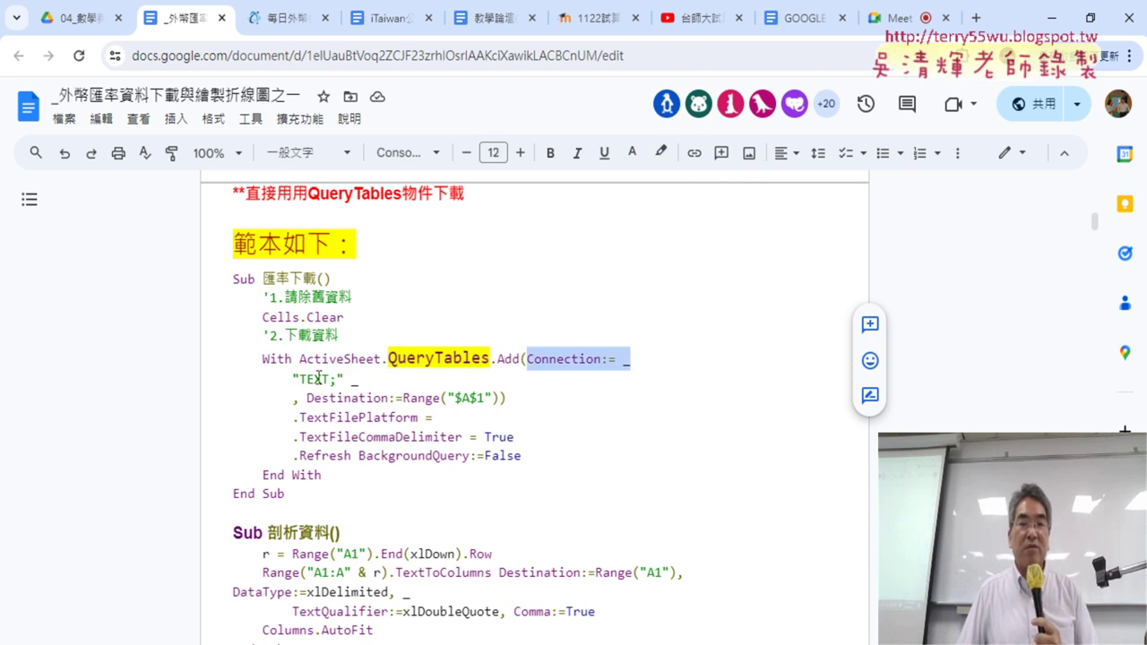
left_click_drag(299, 379, 338, 379)
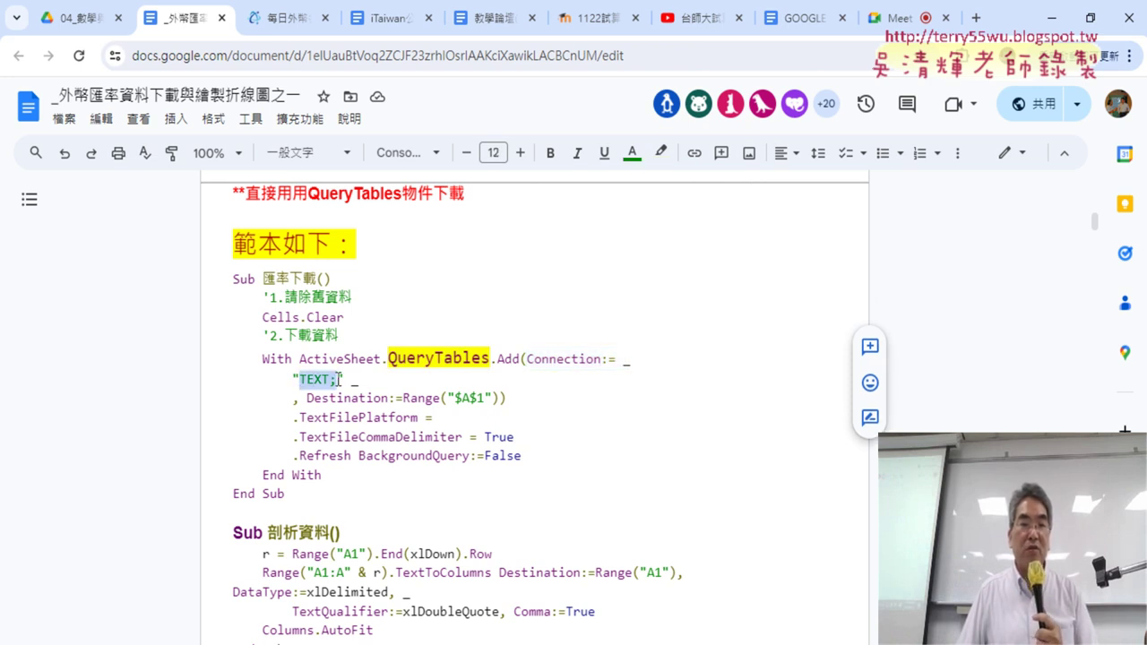
left_click(338, 379)
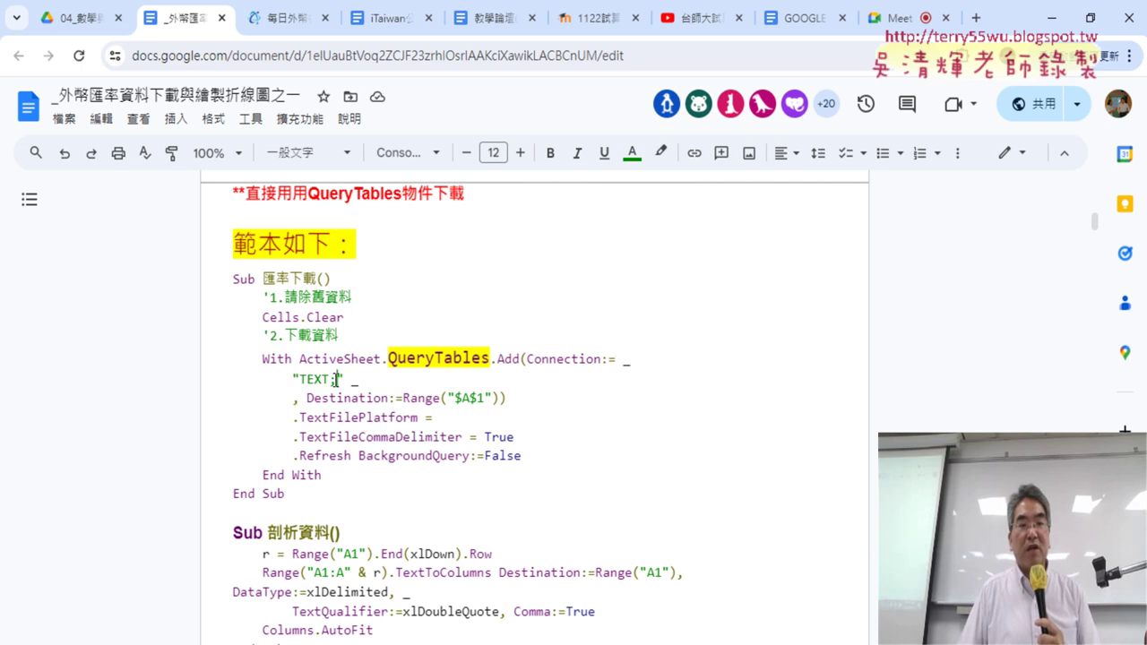
left_click(334, 379)
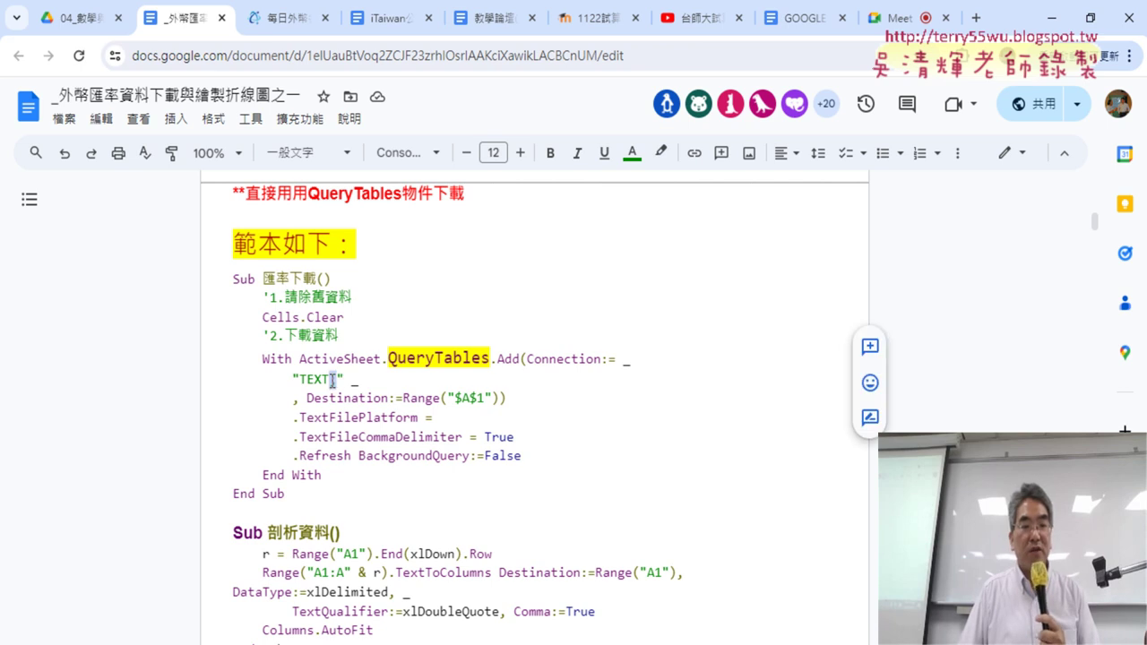
type(";")
left_click(339, 379)
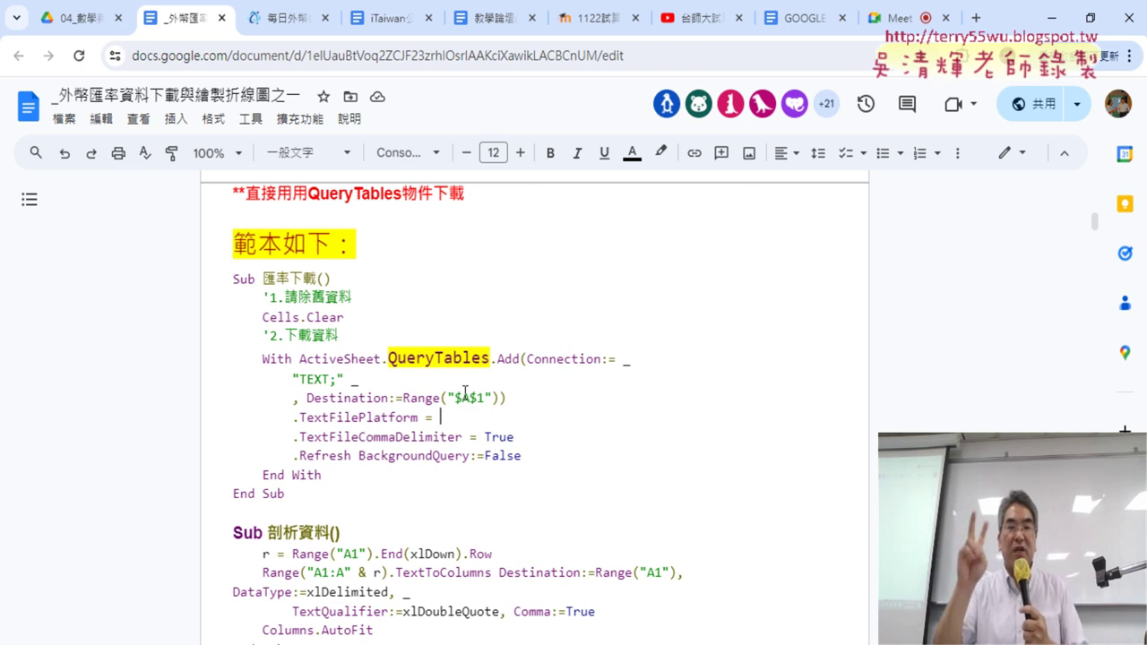
left_click(282, 25)
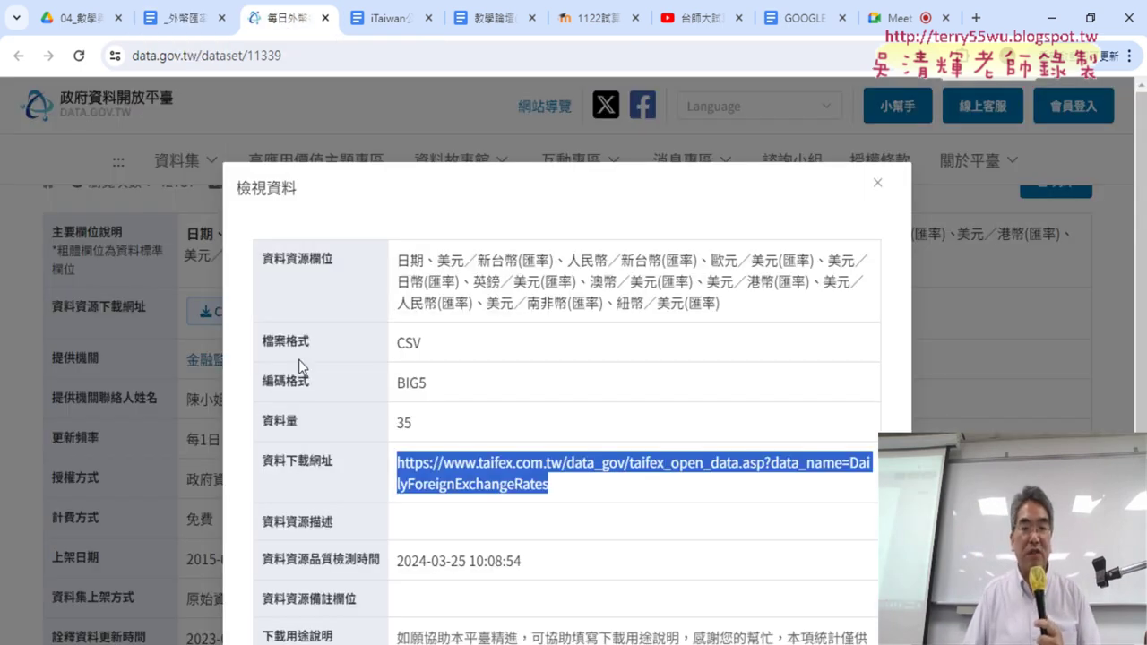
left_click(267, 376)
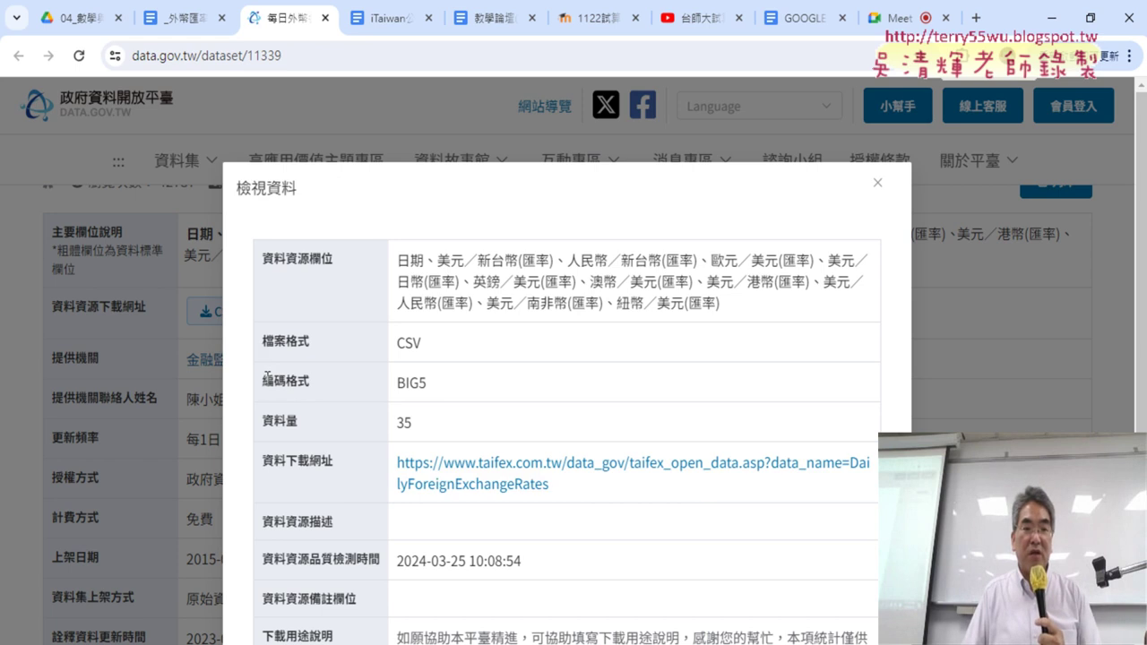
left_click_drag(267, 376, 417, 380)
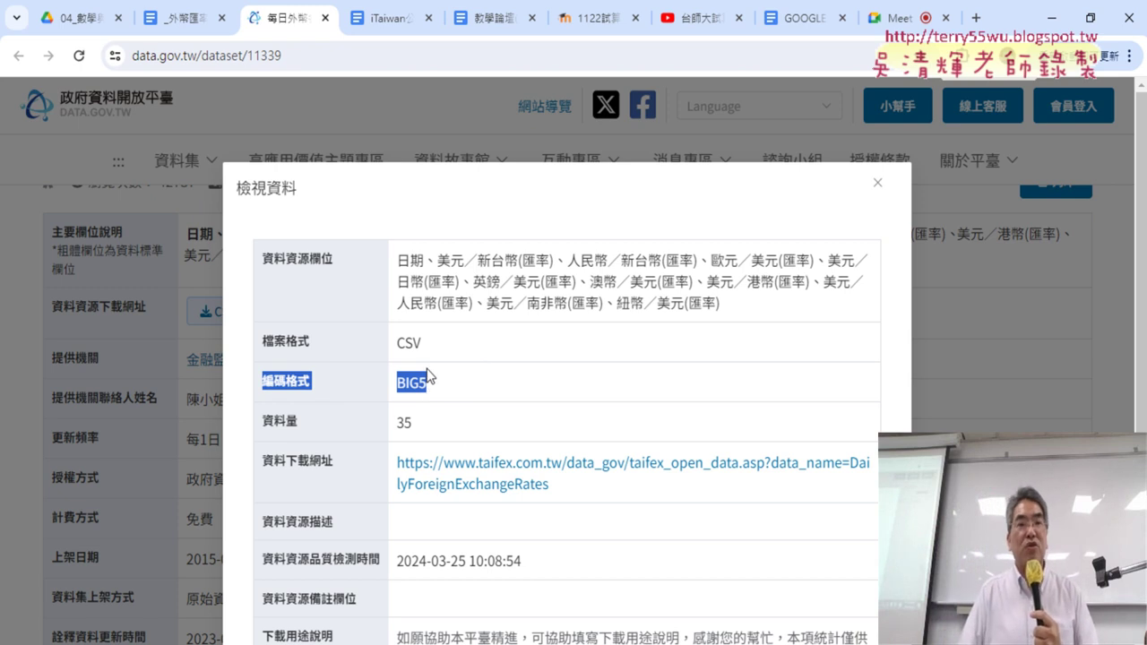
left_click(184, 18)
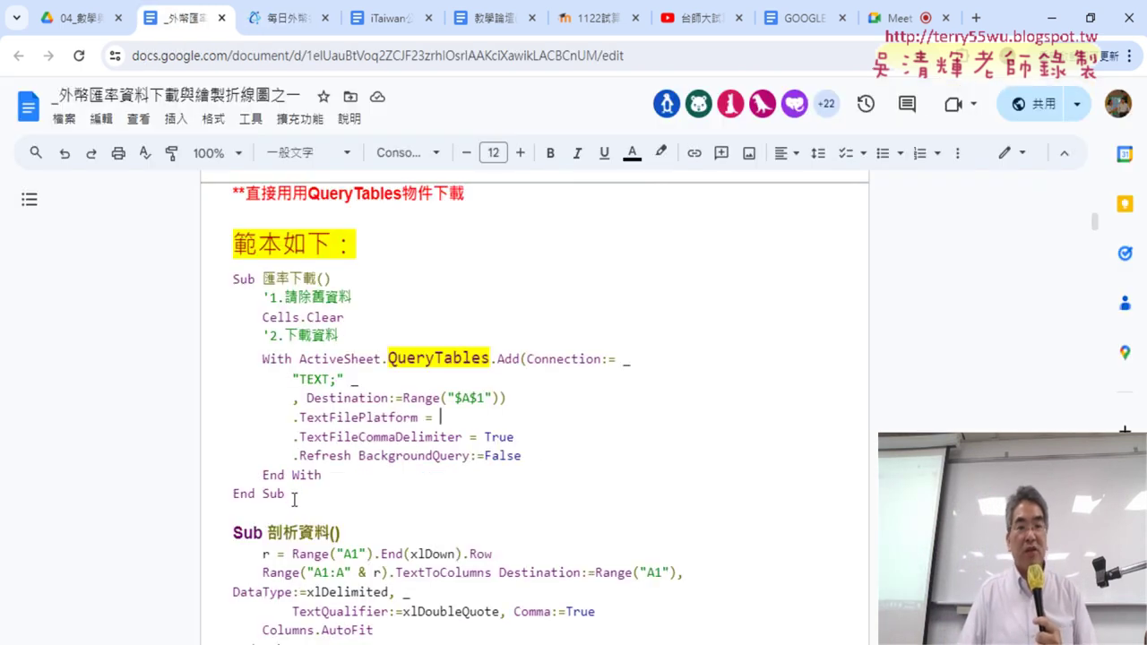
Select the 匯率下載 macro code, then switch to the hotspotlist_tw workbook's File start screen
left_click_drag(294, 499, 233, 278)
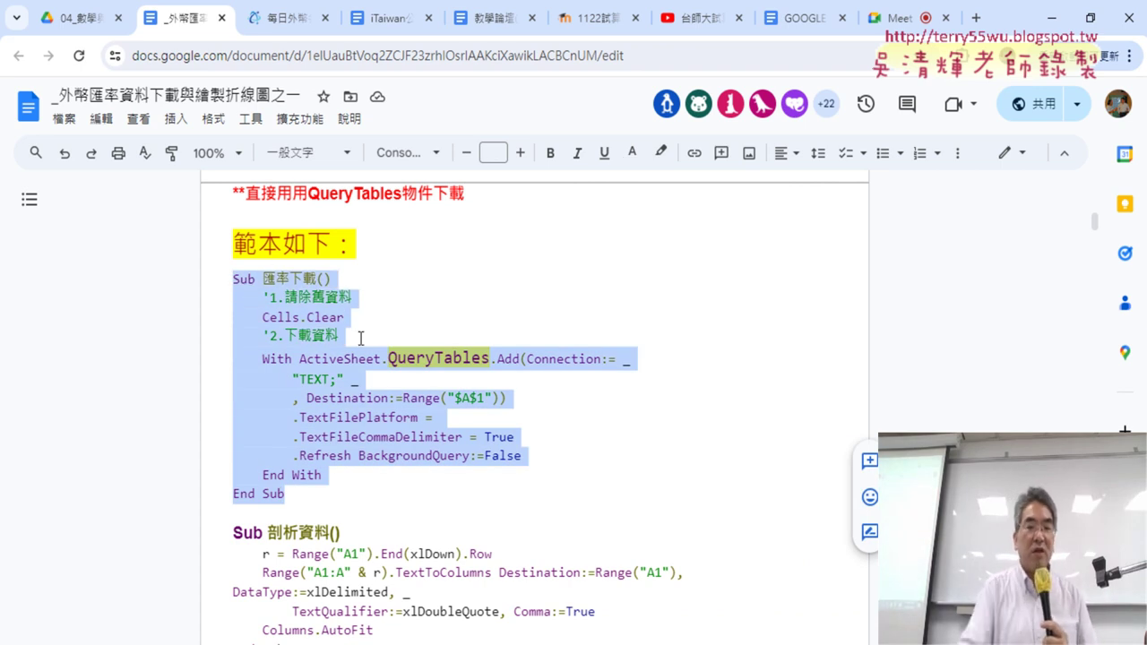
left_click(538, 644)
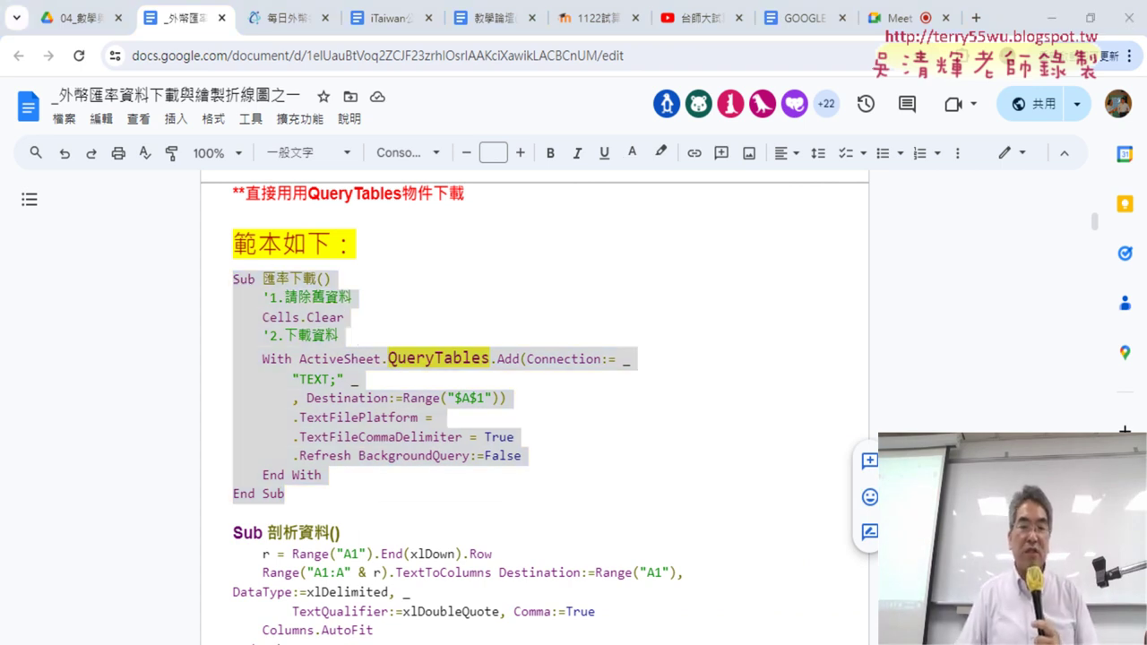
left_click(453, 578)
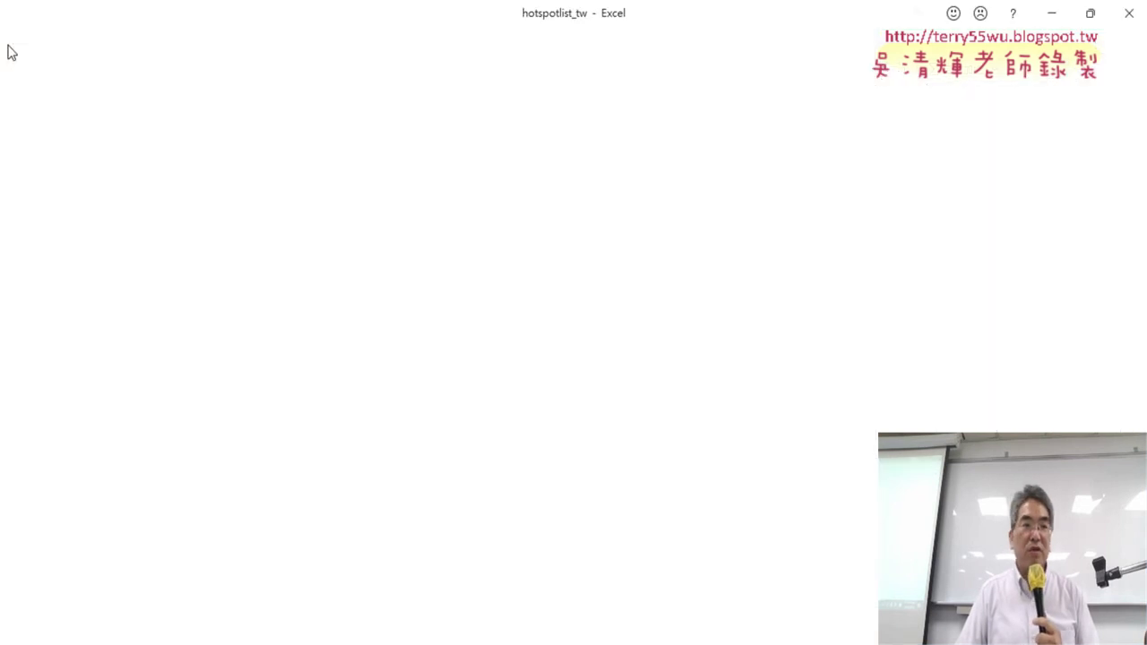
left_click(12, 43)
Close the extra blank workbook and the hotspotlist_tw workbook, discarding changes
left_click(215, 202)
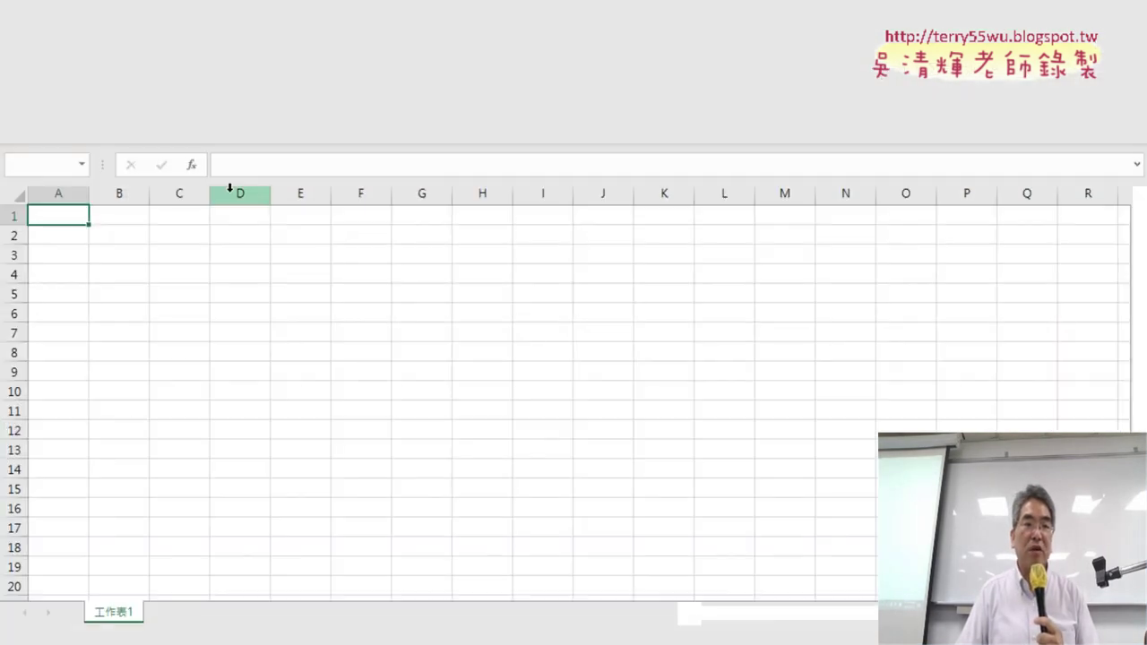
mouse_move(479, 641)
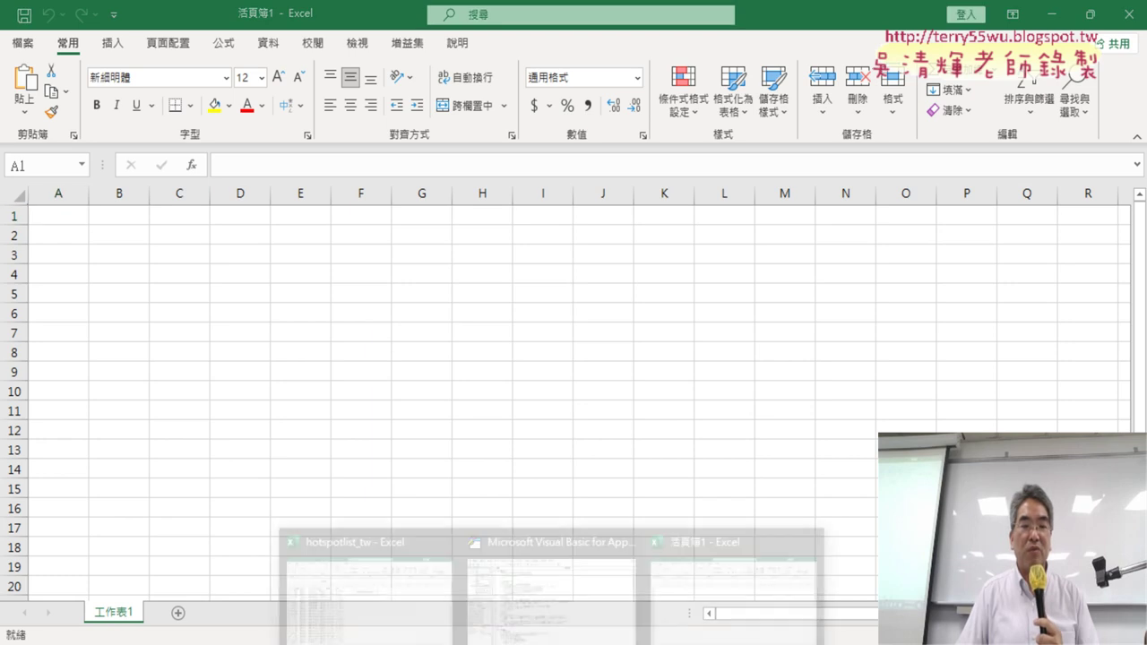
left_click(445, 531)
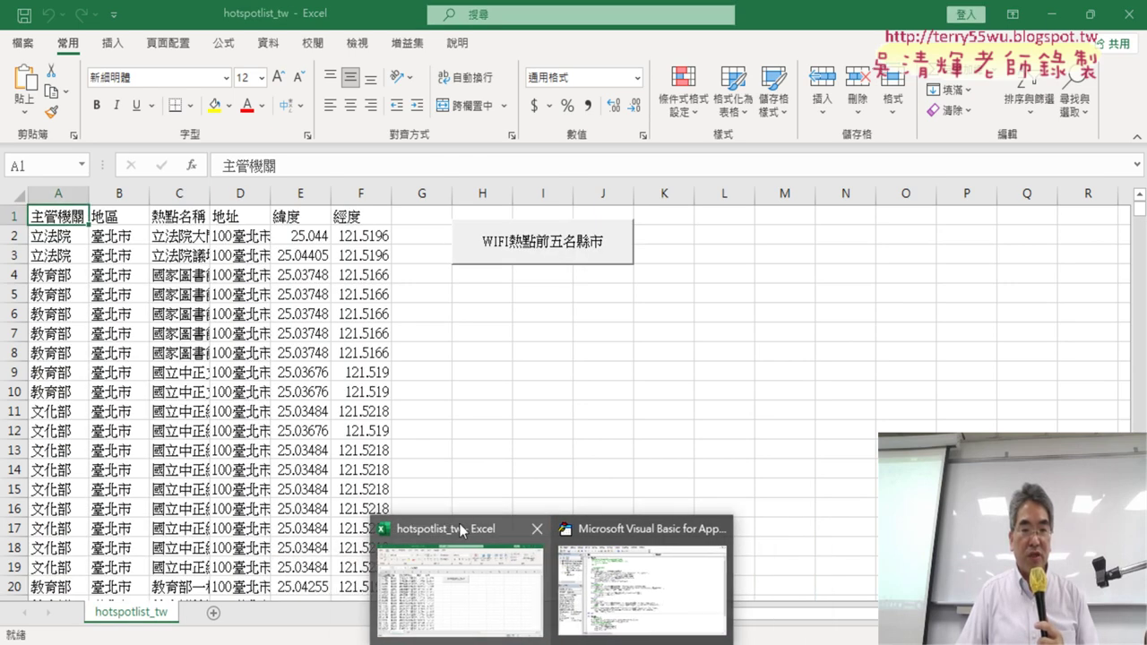
left_click(535, 532)
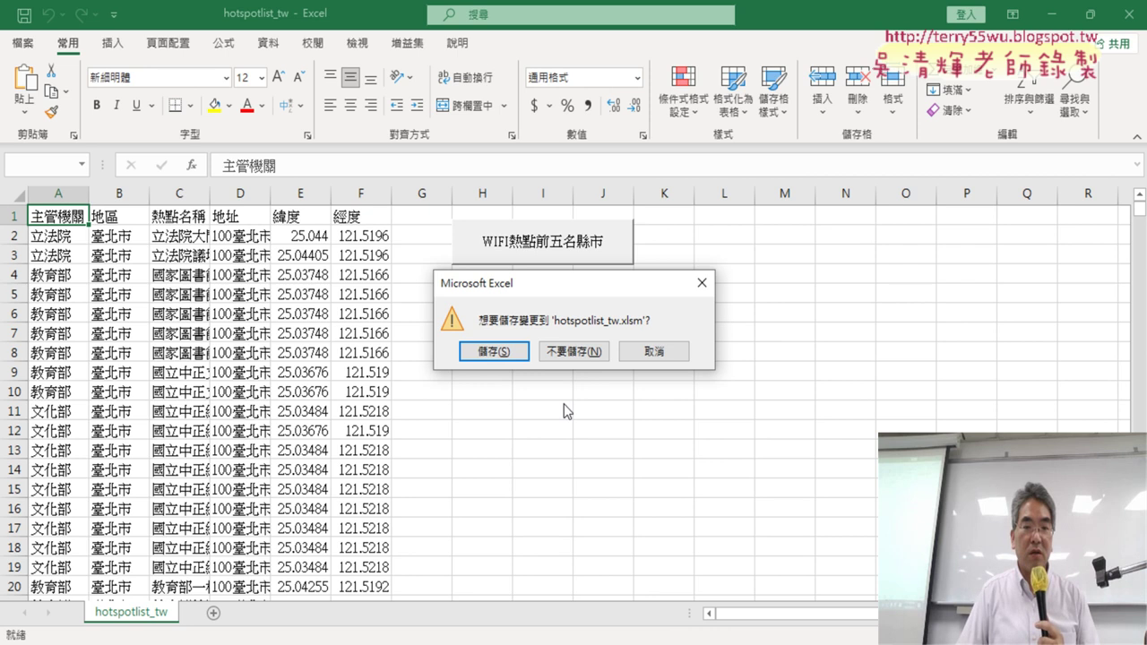
left_click(574, 353)
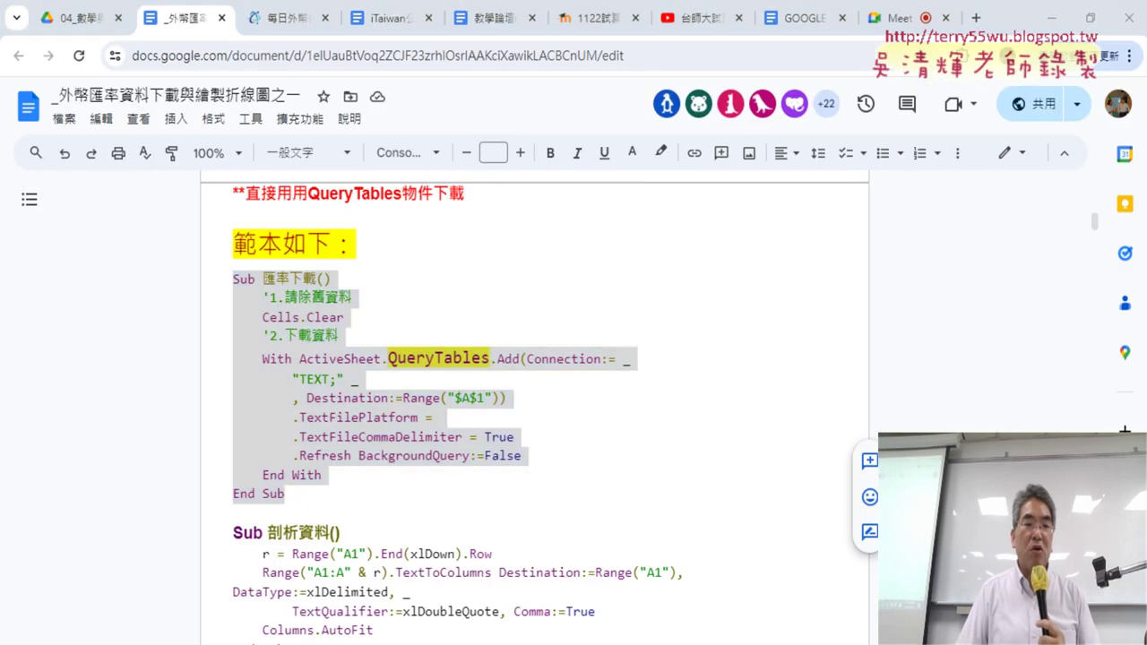
Launch Excel from the app list and start a new blank workbook
key("super")
scroll(119, 486, "down", 3)
scroll(124, 479, "down", 3)
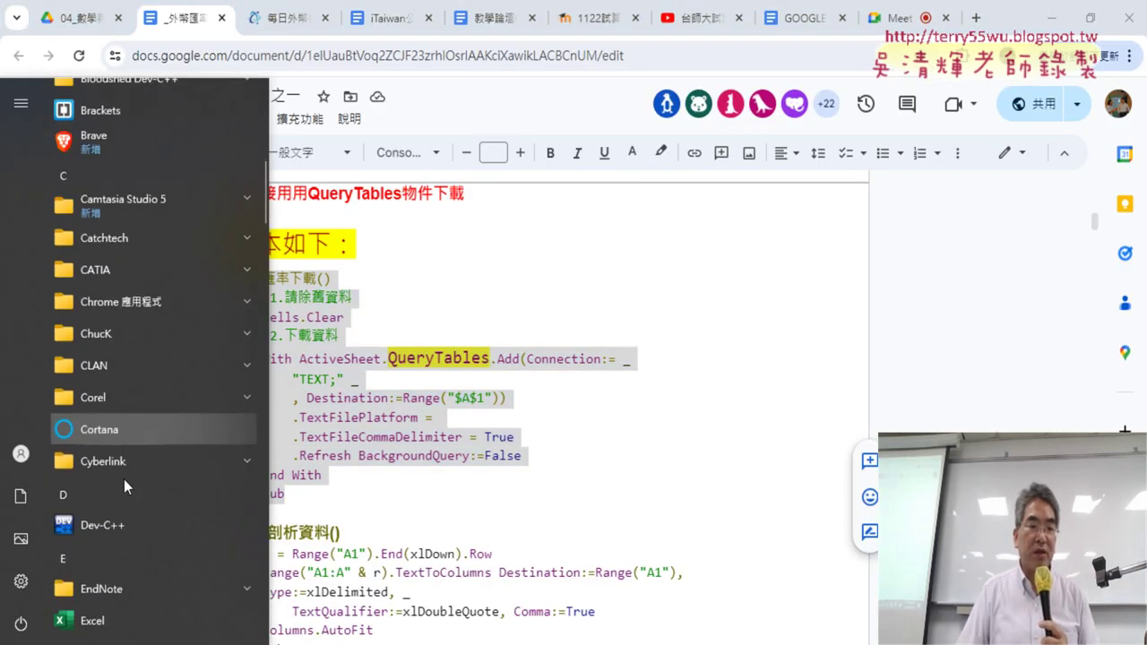
scroll(128, 468, "down", 2)
left_click(136, 439)
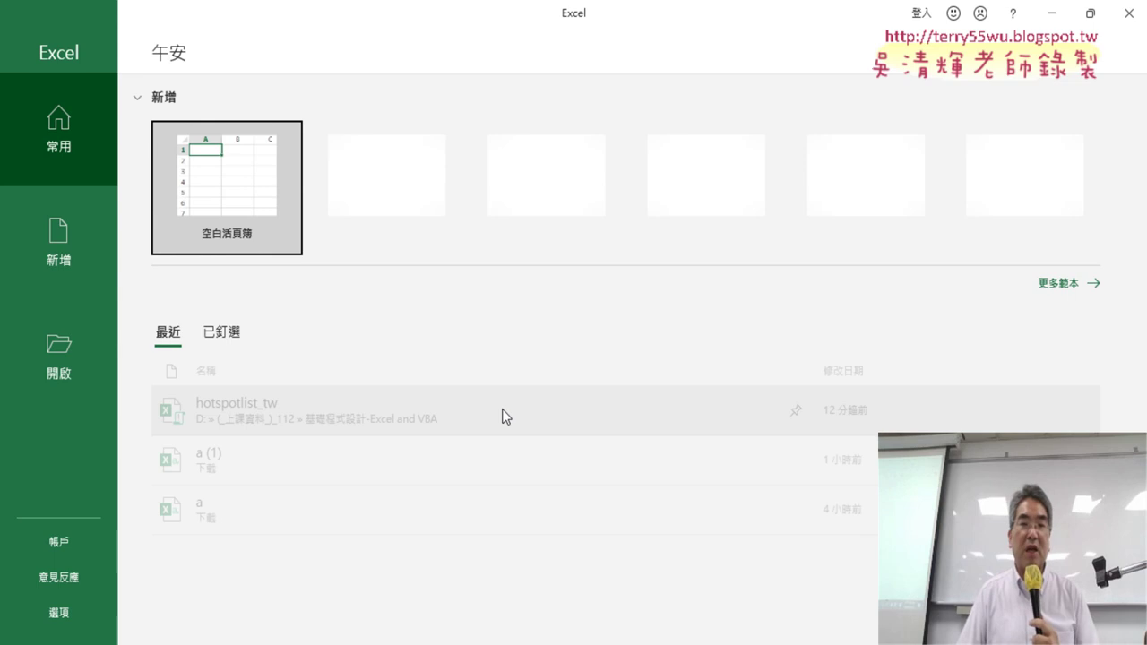
left_click(218, 212)
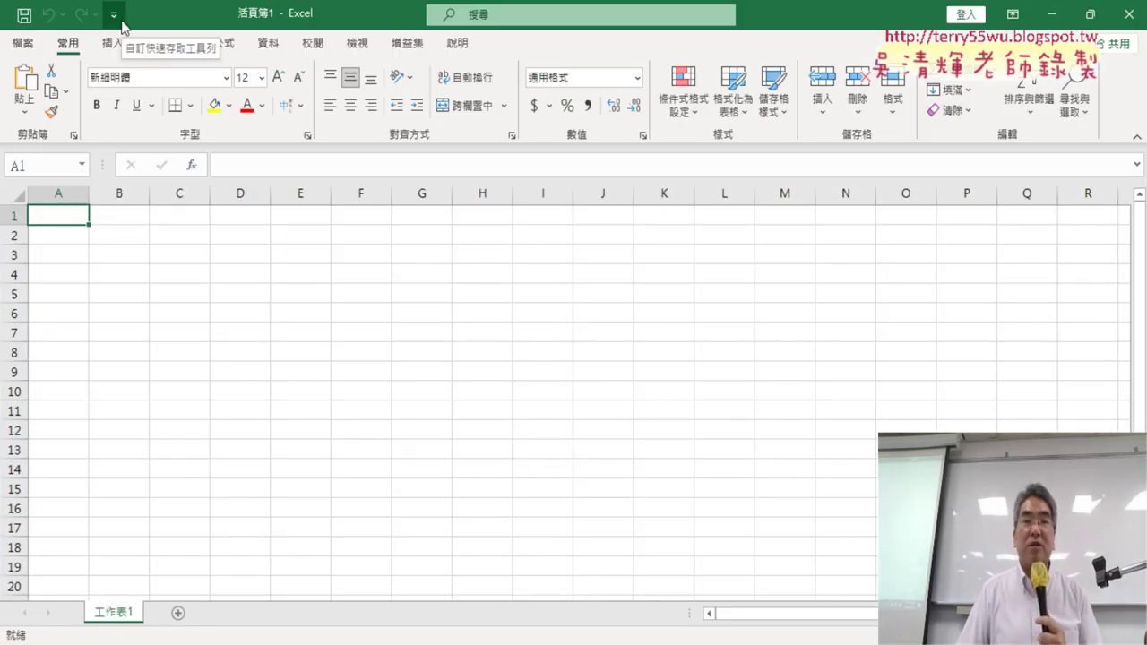
Enable the 開發人員 tab under Customize Ribbon and open the Visual Basic editor
left_click(114, 15)
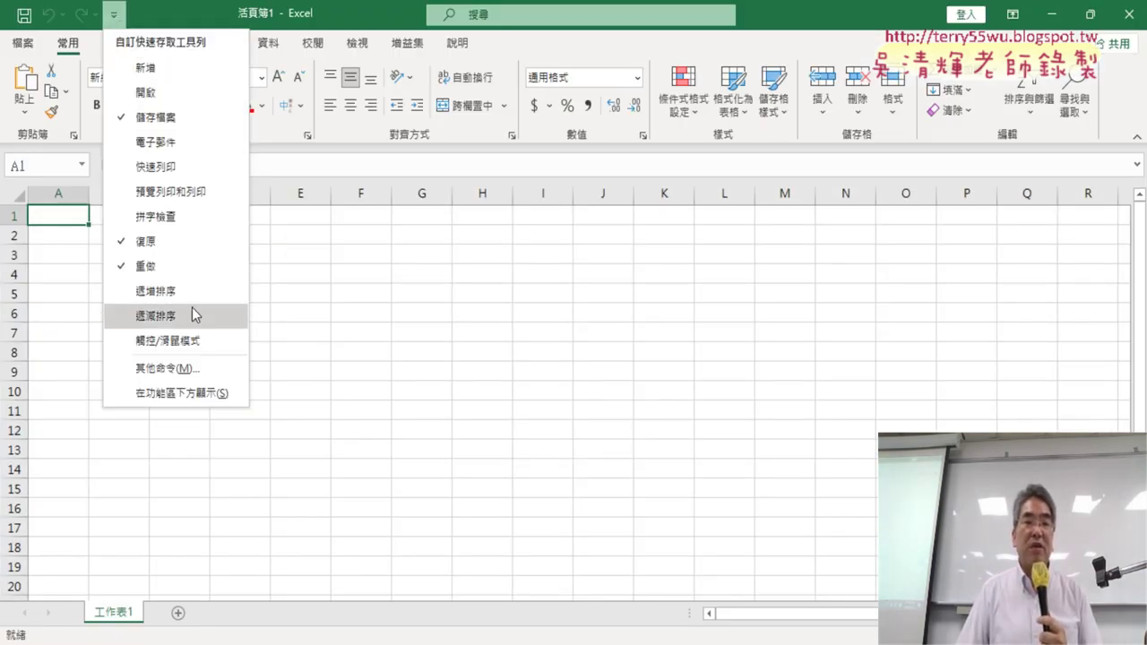
left_click(202, 369)
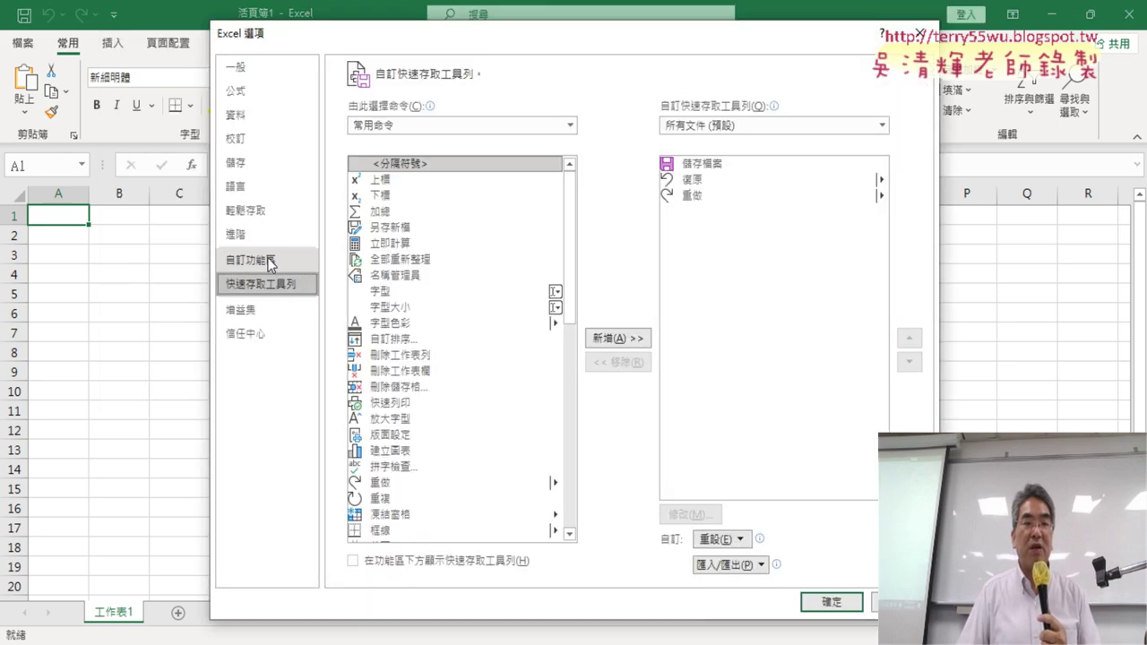
left_click(258, 260)
left_click(660, 431)
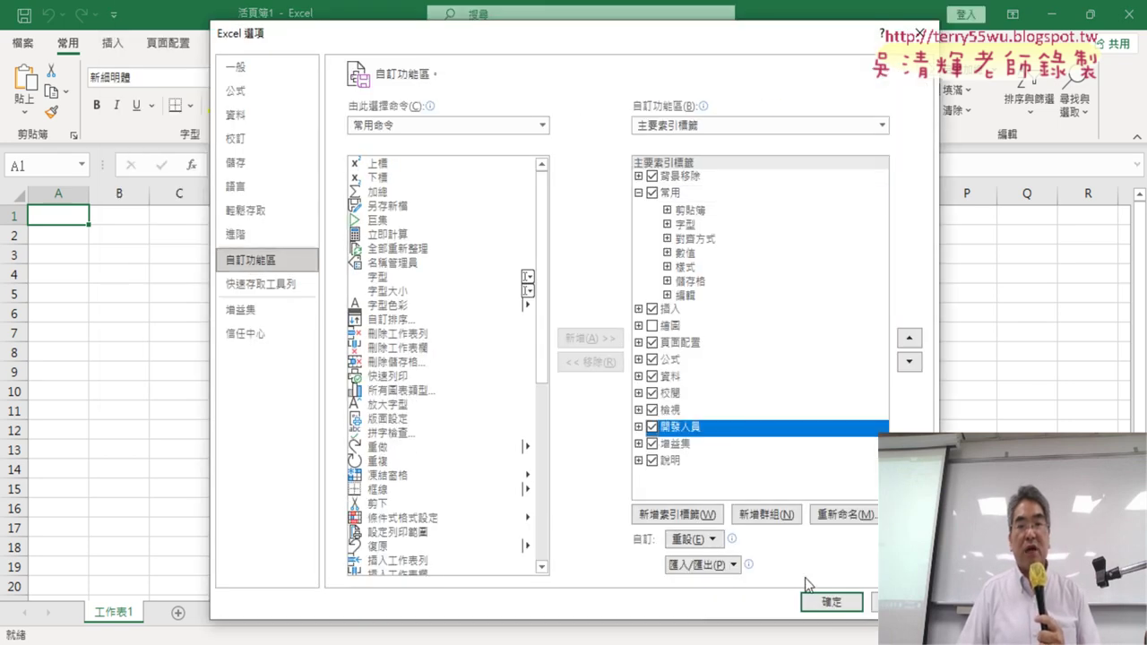
left_click(825, 600)
left_click(437, 42)
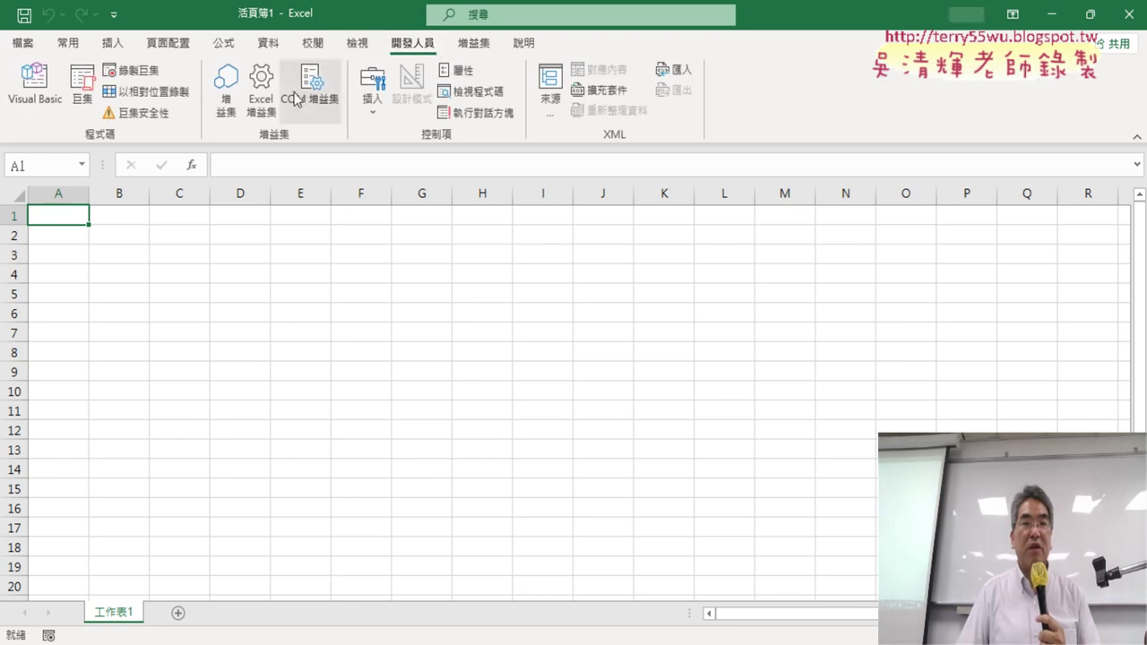
left_click(36, 106)
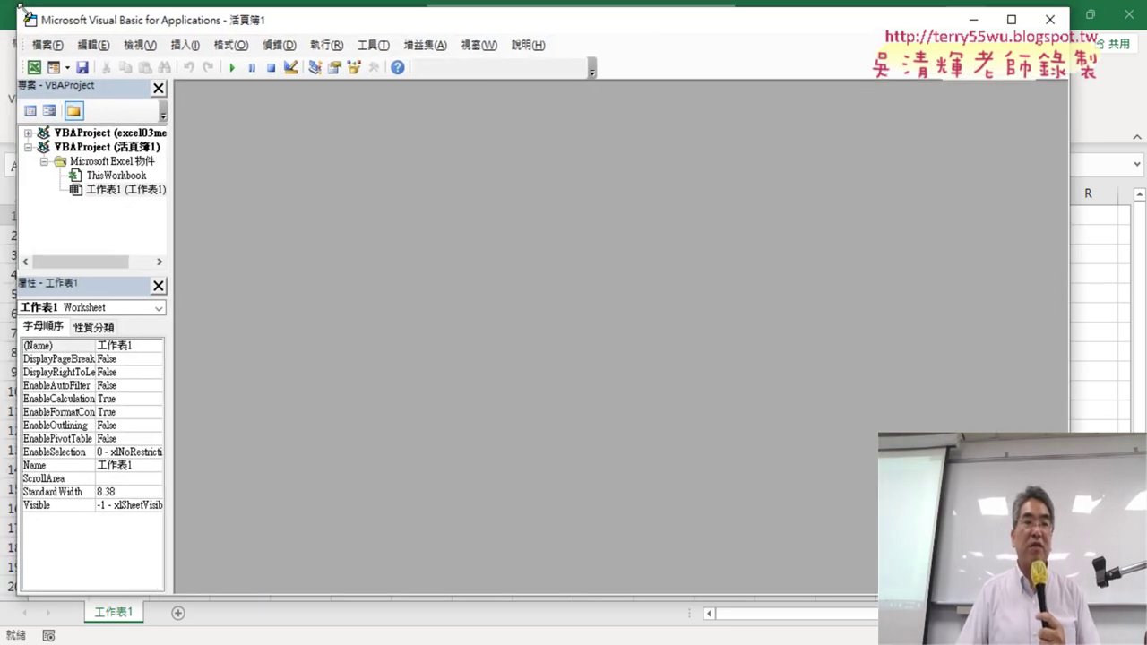
Resize the VBA editor over the workbook and attempt a module insert from 工作表1's menu
left_click_drag(16, 9, 271, 83)
left_click_drag(458, 93, 330, 71)
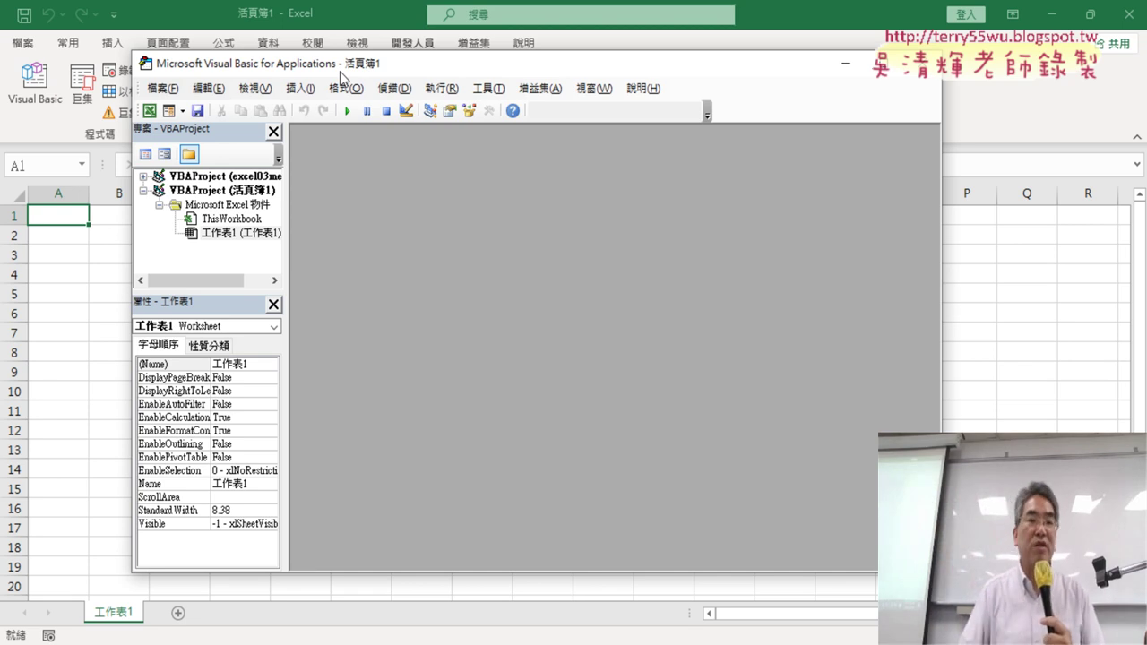
right_click(239, 237)
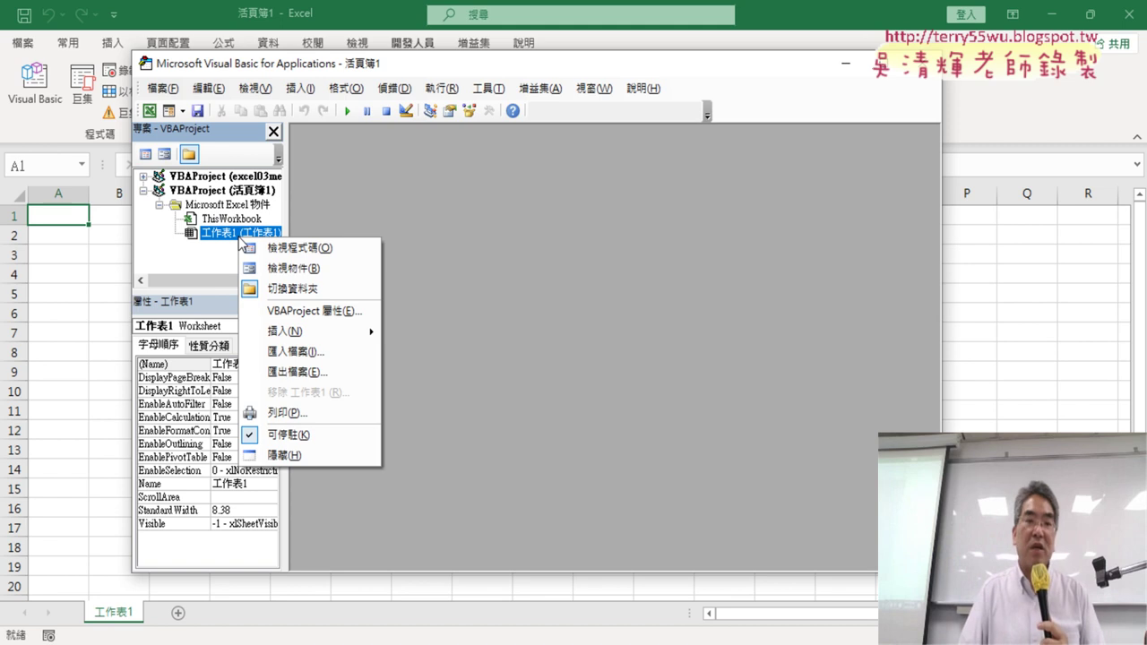
left_click(190, 193)
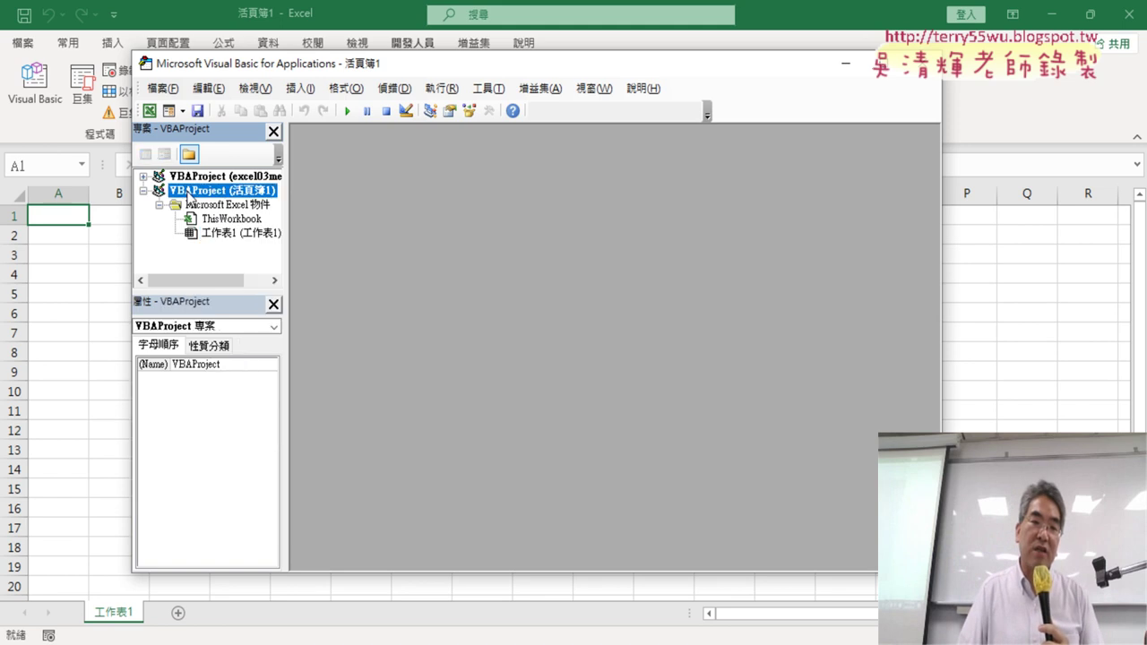
right_click(227, 238)
mouse_move(289, 328)
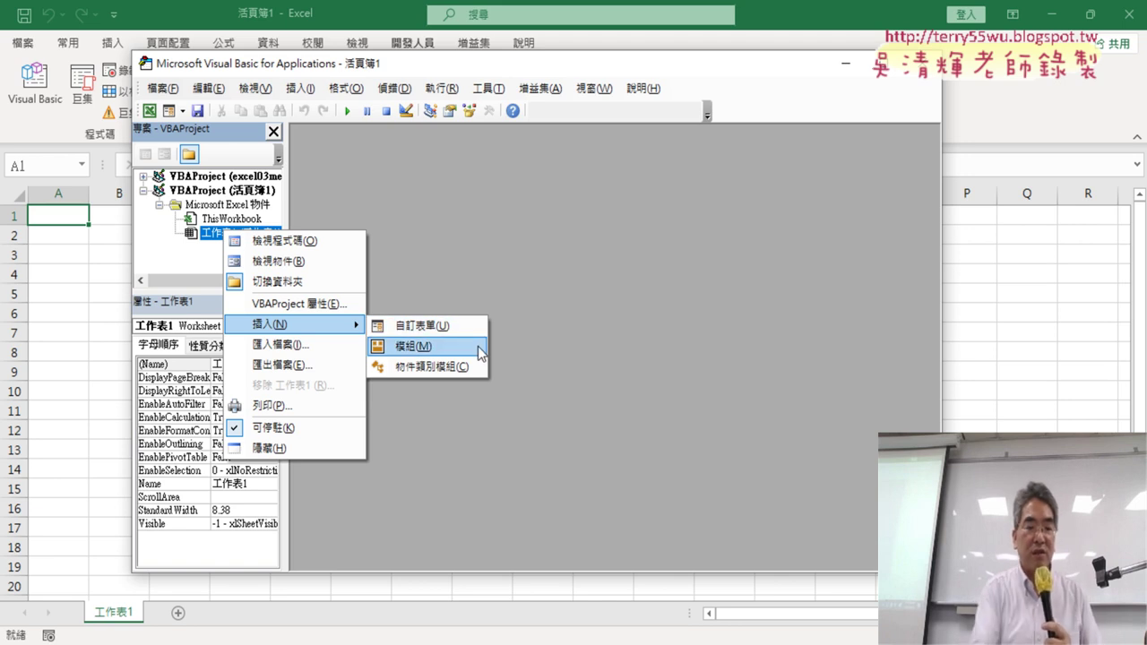
left_click(483, 355)
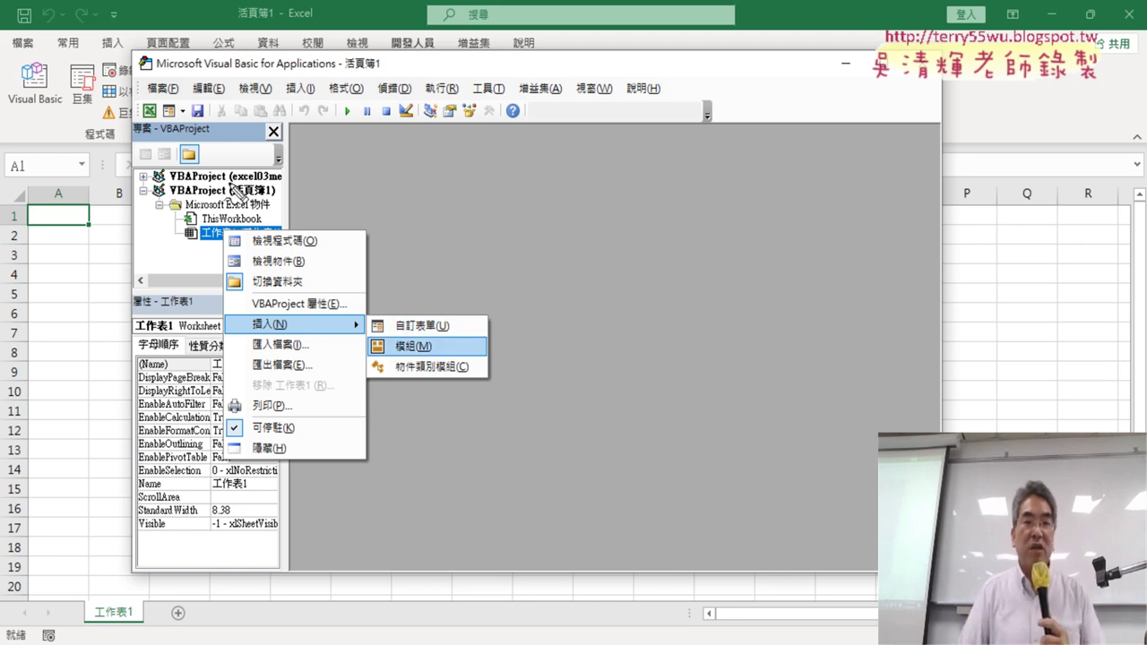
left_click_drag(70, 130, 32, 136)
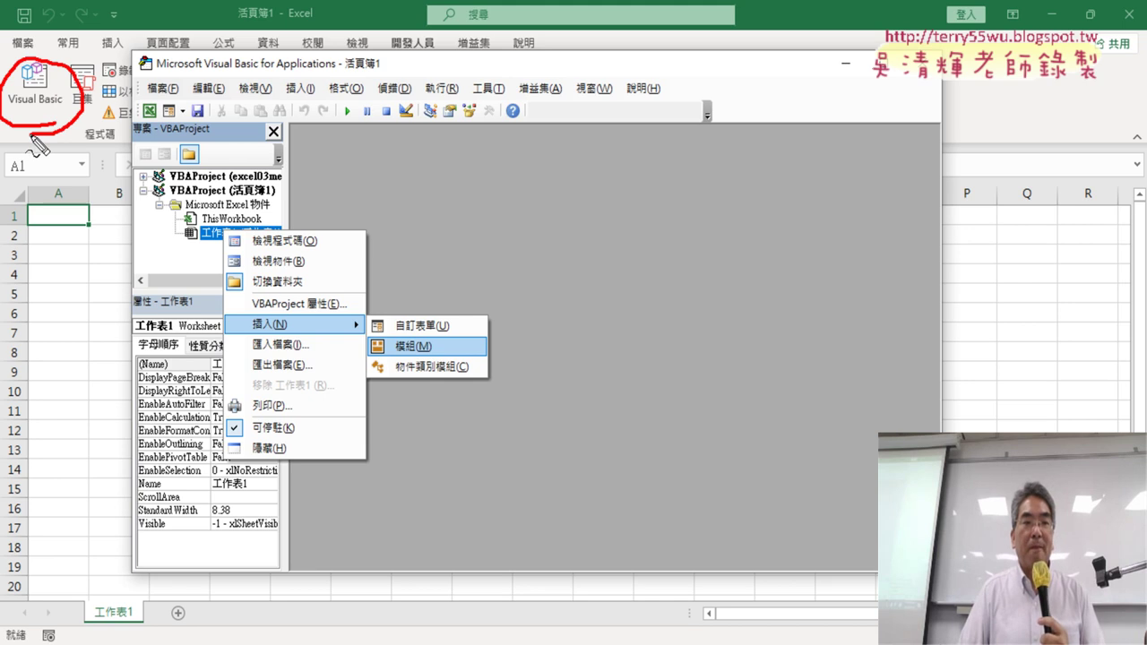
left_click_drag(287, 354, 309, 333)
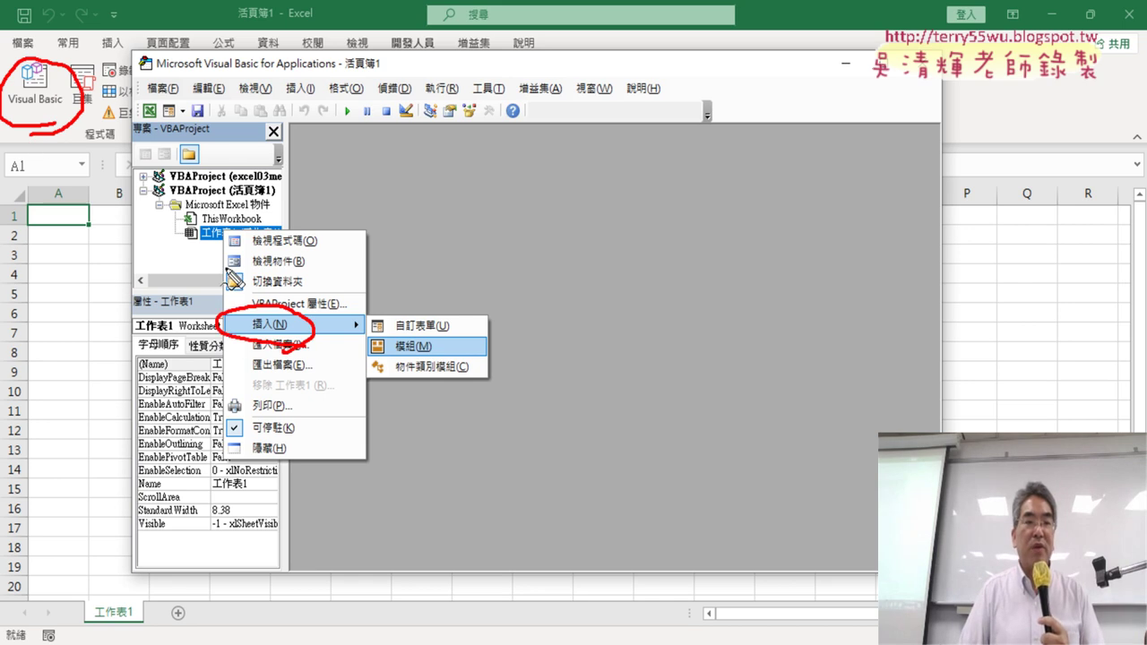
left_click_drag(432, 358, 432, 346)
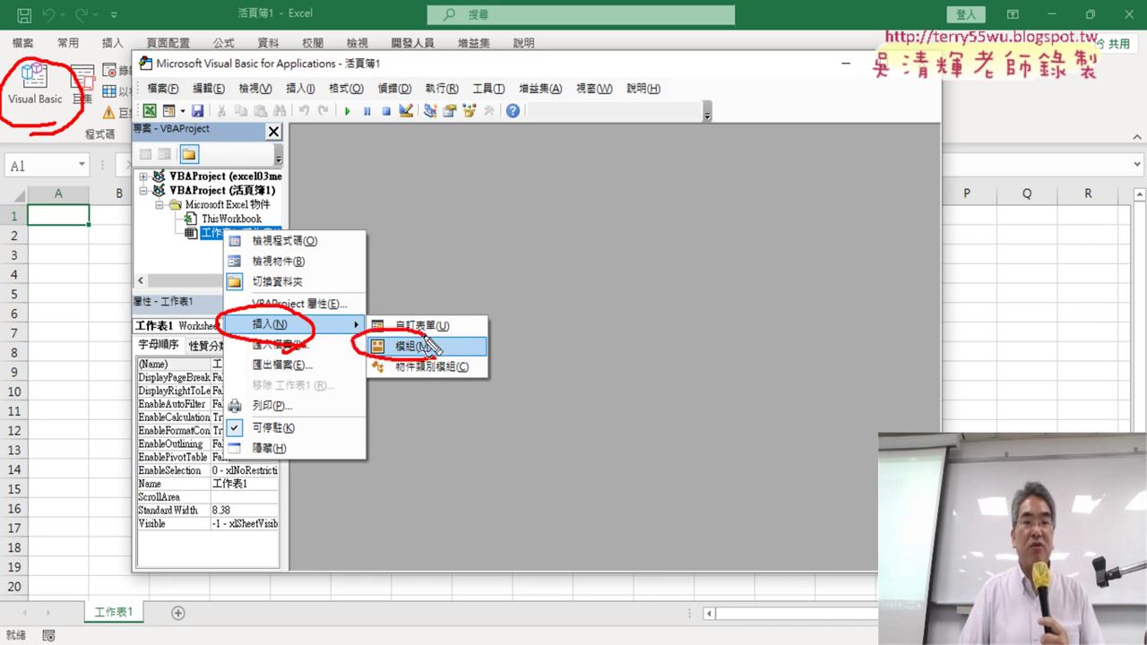
left_click_drag(309, 321, 345, 335)
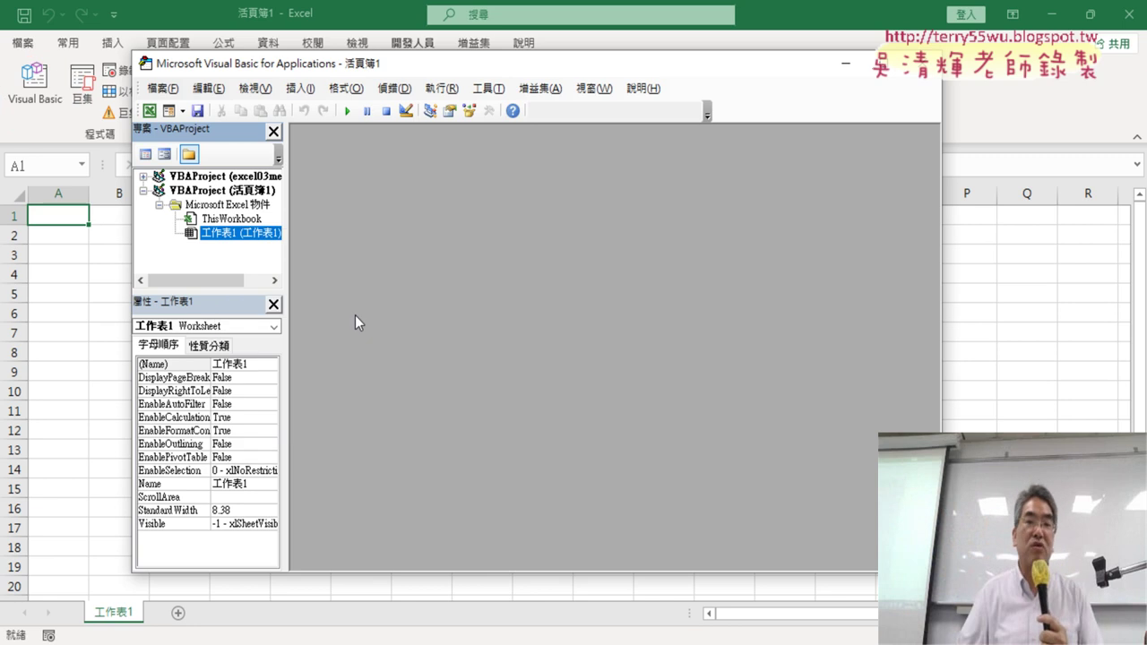
Insert Module1 through 工作表1's right-click 插入 > 模組 menu
right_click(257, 235)
mouse_move(329, 332)
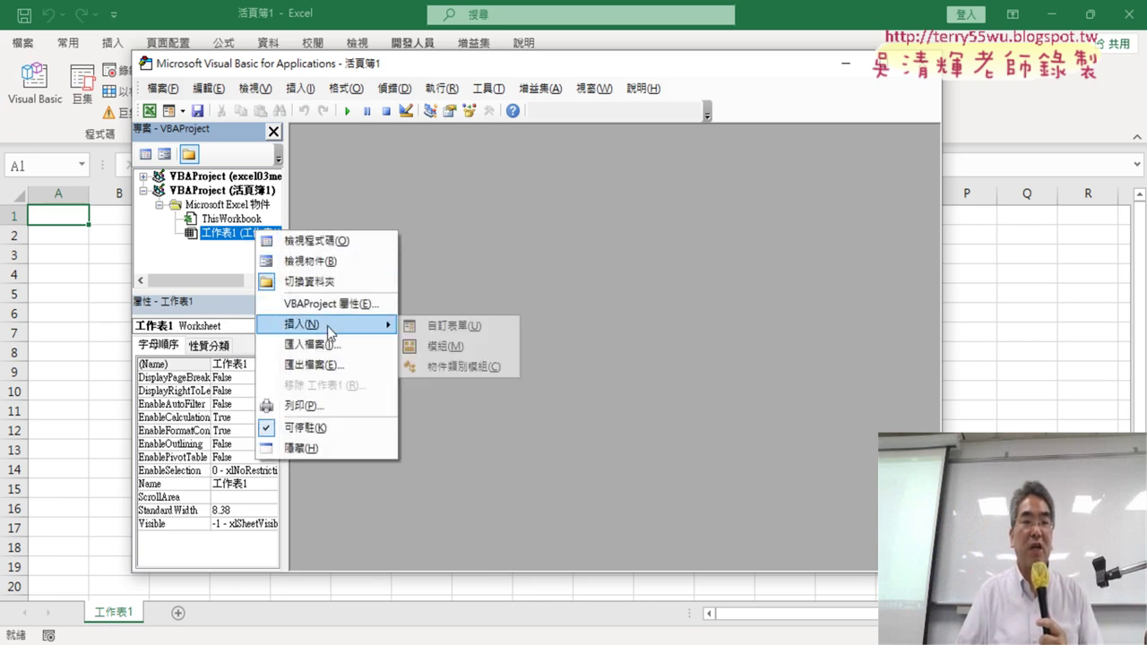
left_click(440, 344)
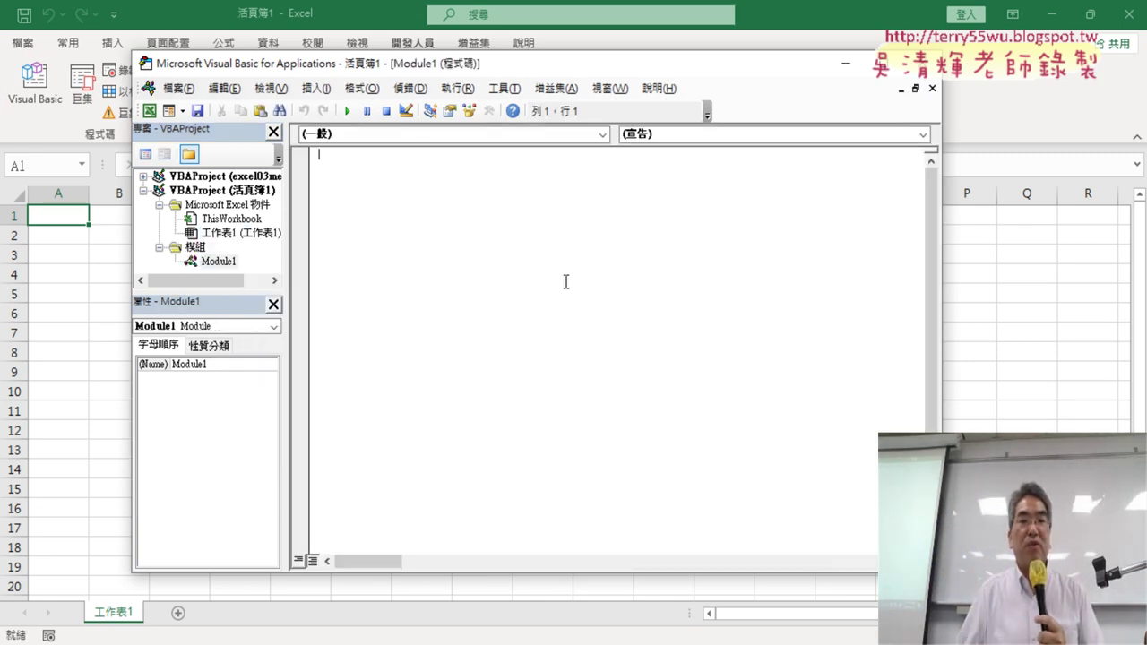
Paste the 匯率下載 macro code into Module1 and place the caret after TEXT;
right_click(421, 256)
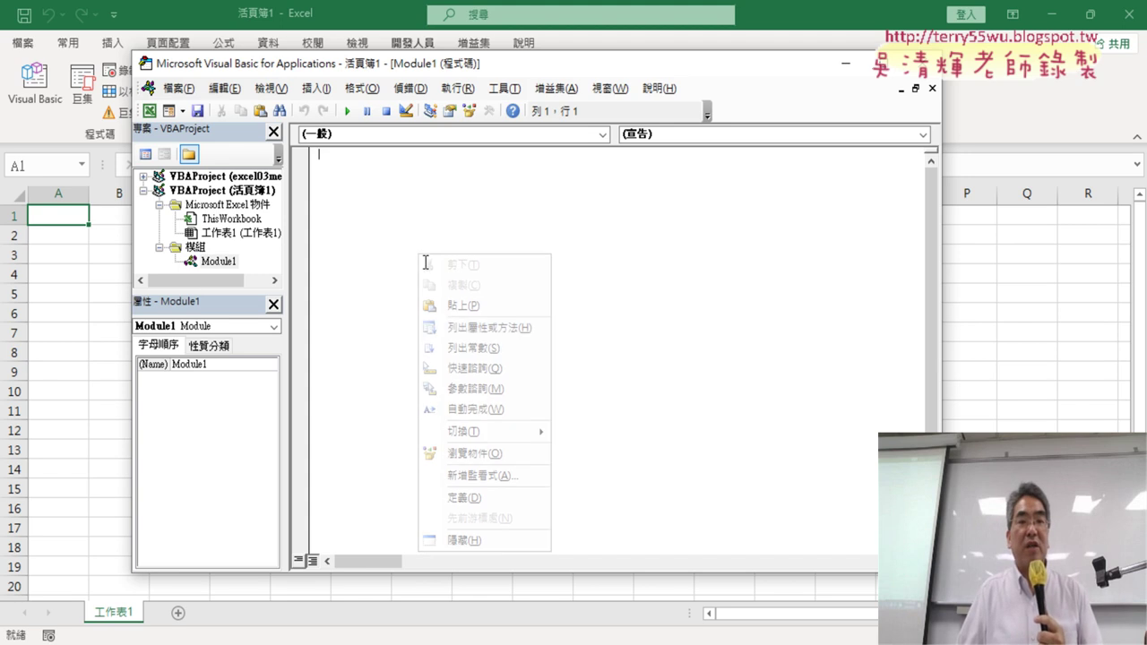
left_click(472, 306)
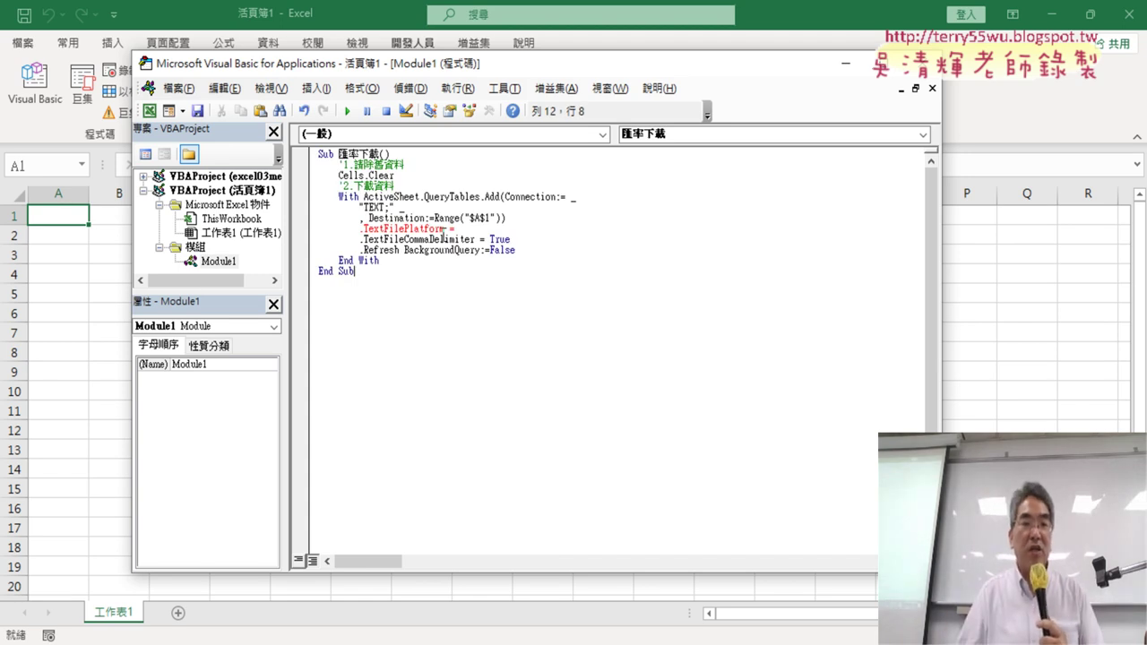
left_click(391, 208)
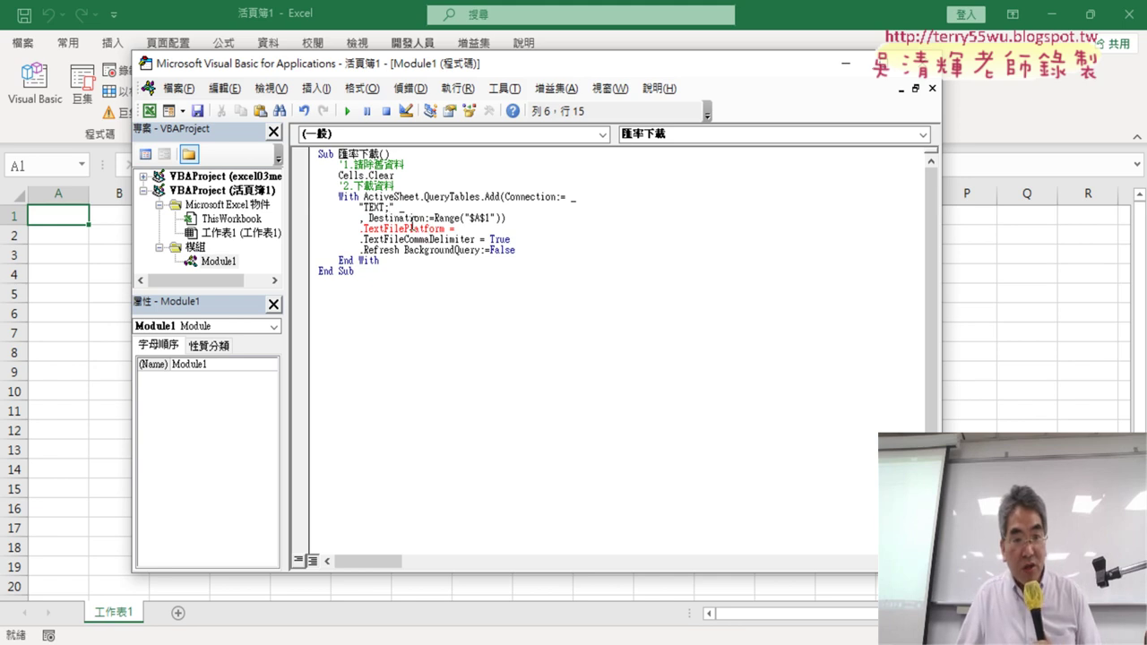
Set the code font size to 12 under 撰寫風格, then return to the Google Docs guide
left_click(504, 88)
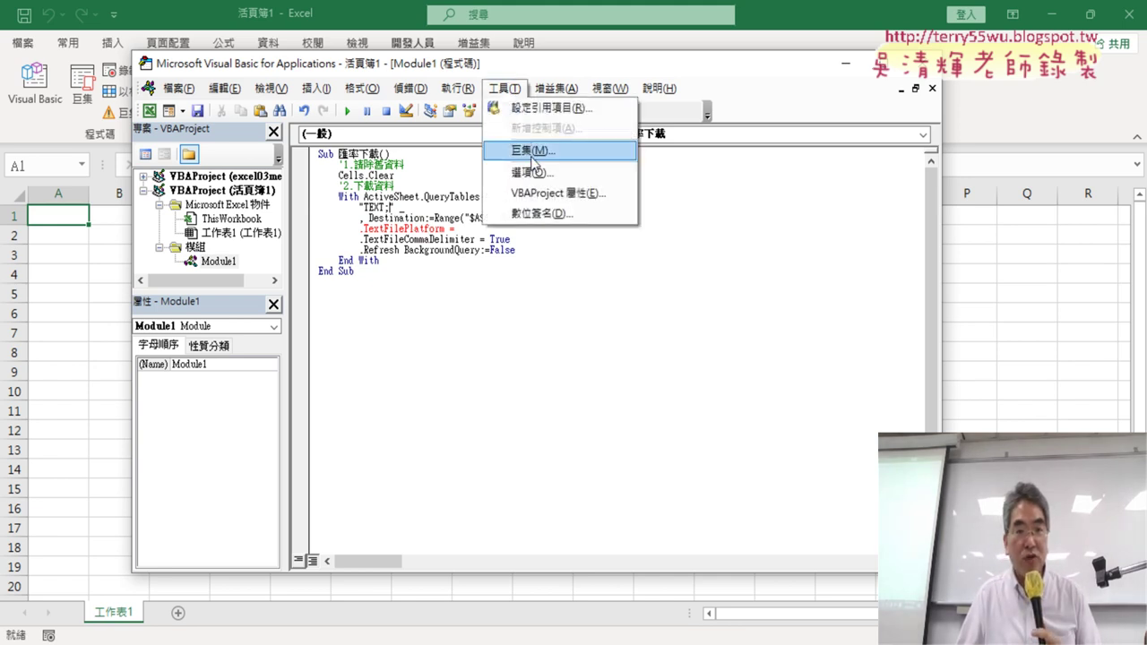
left_click(531, 152)
left_click(473, 156)
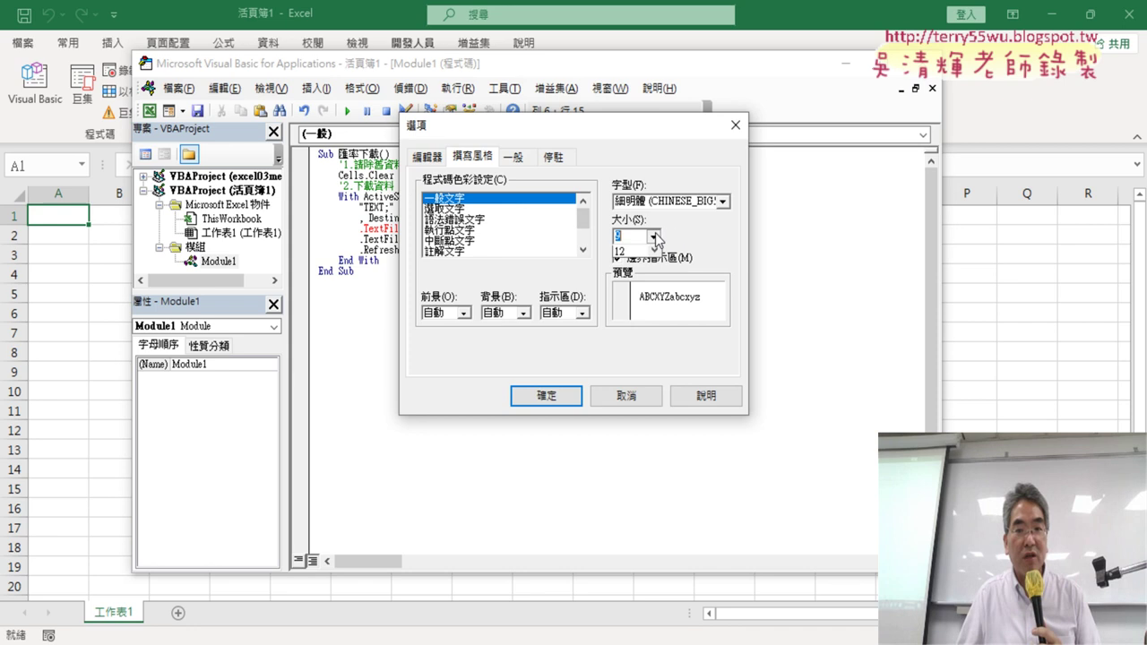
left_click(652, 235)
left_click(632, 283)
left_click(546, 395)
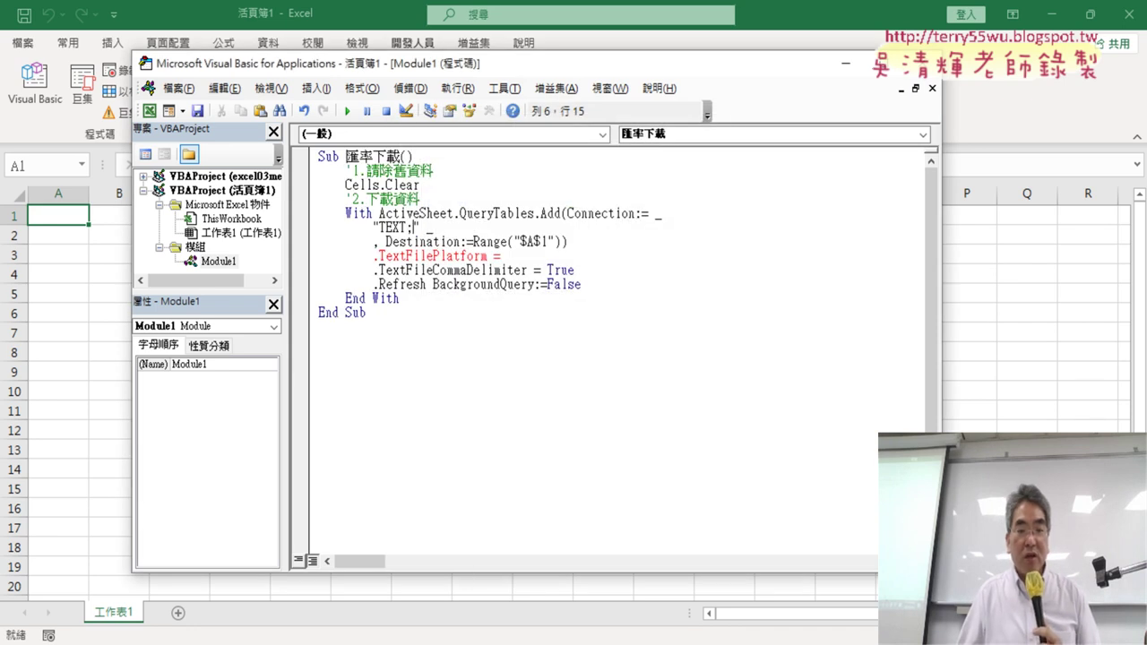
mouse_move(475, 638)
left_click(477, 613)
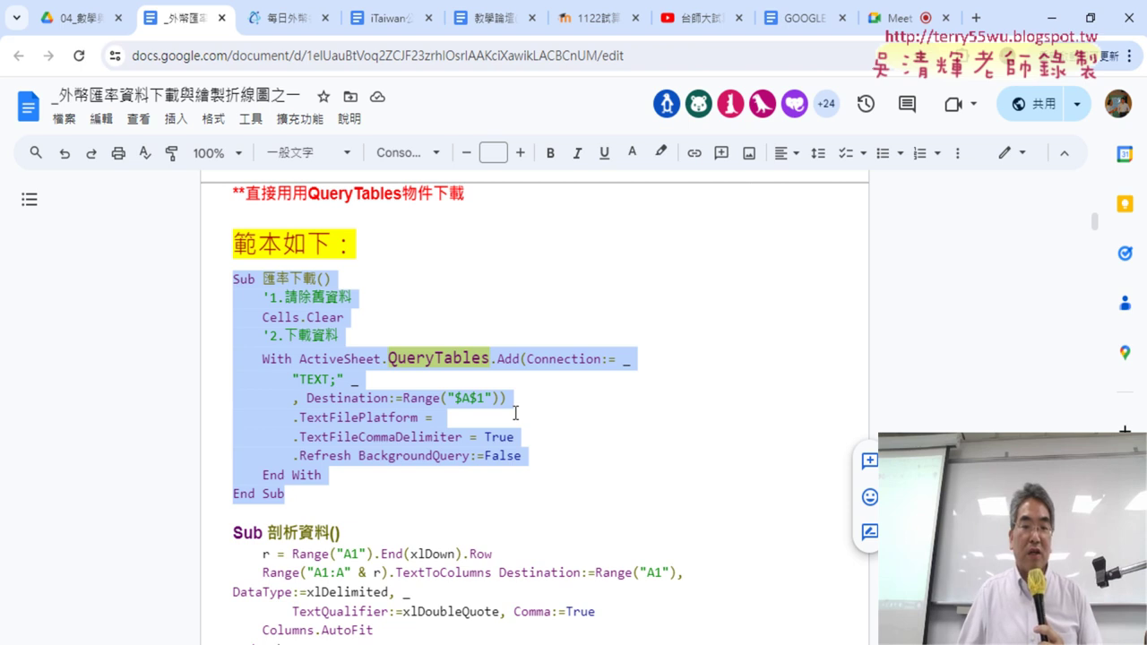
Copy the TAIFEX DailyForeignExchangeRates download URL from the 每日外幣 page, then minimize Chrome
left_click(287, 20)
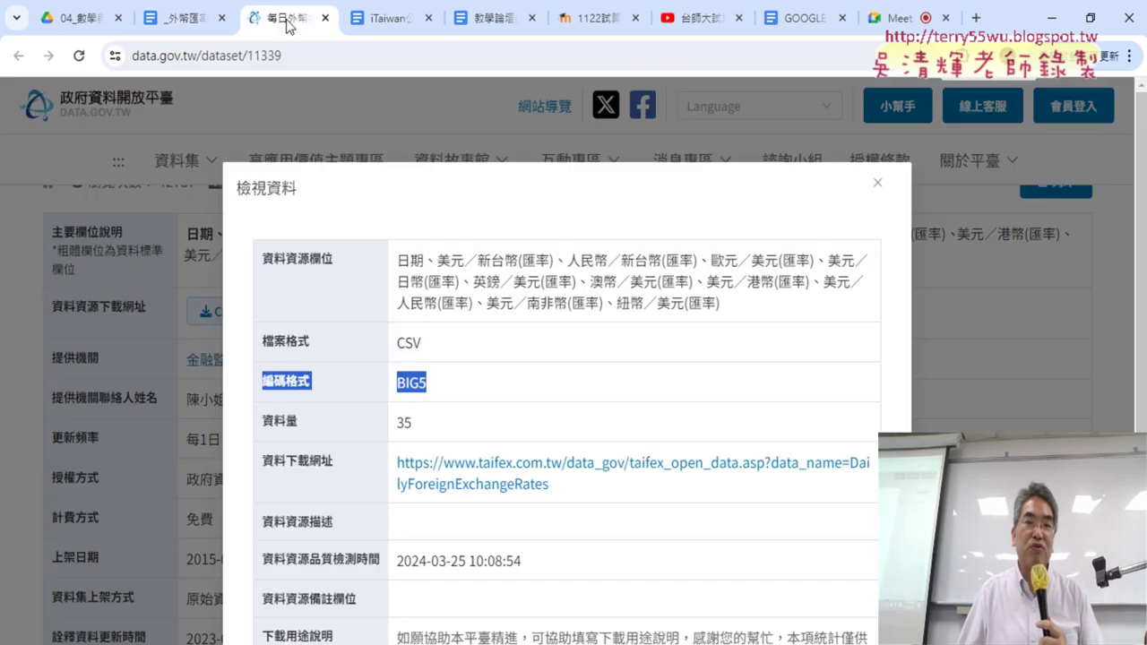
left_click_drag(563, 492, 397, 461)
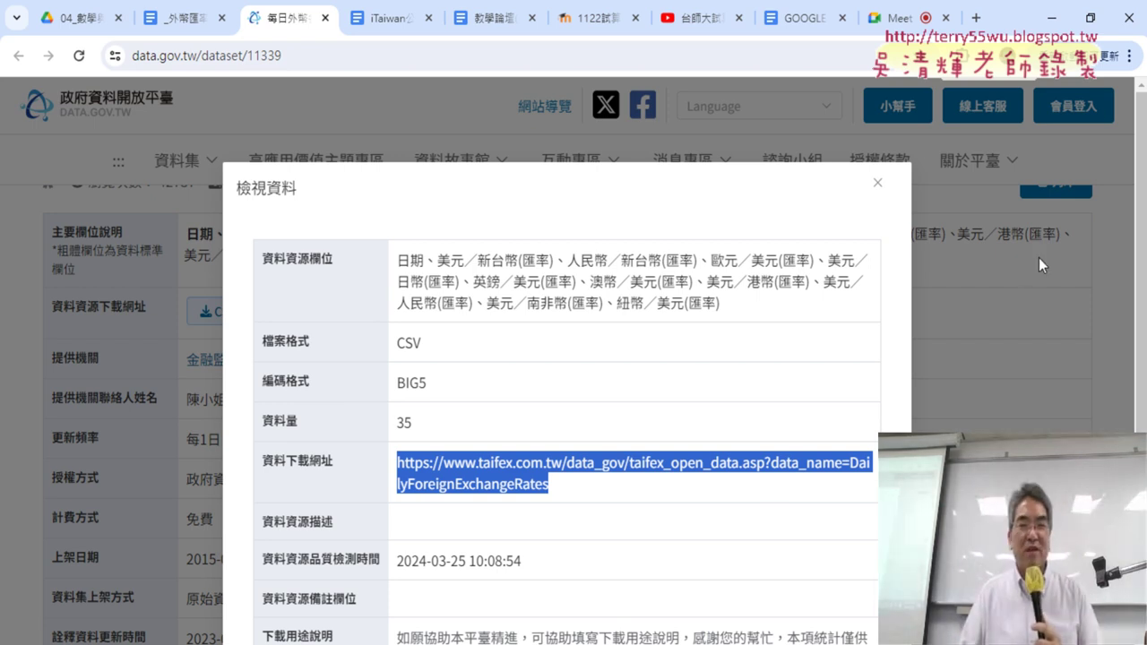
left_click(1052, 18)
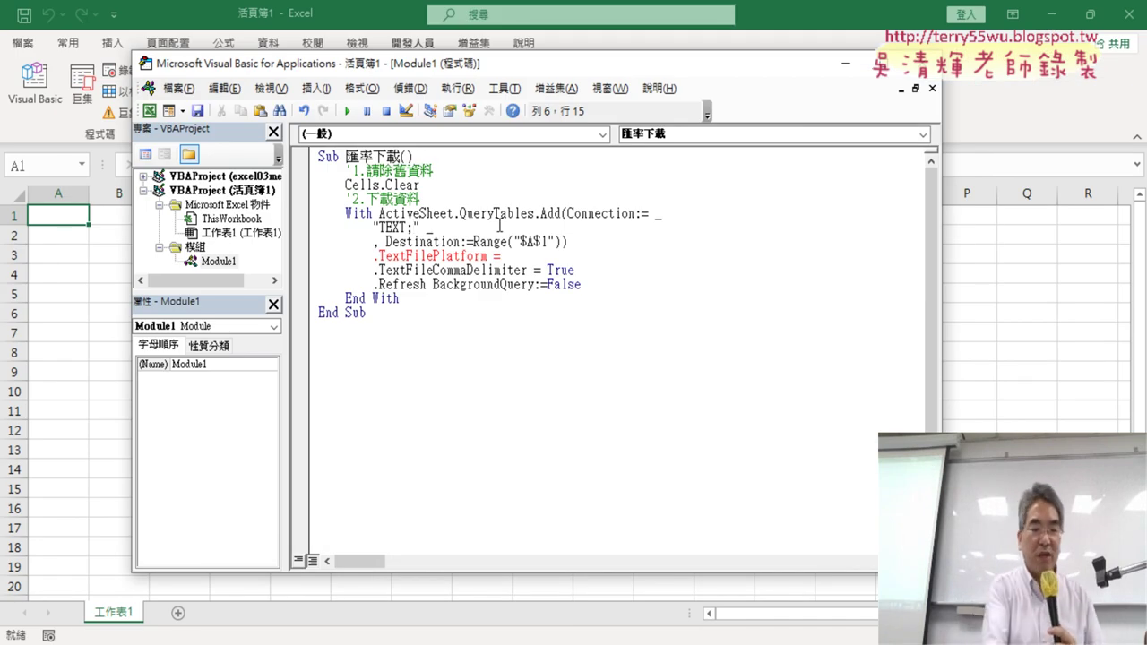
Paste the TAIFEX URL after TEXT;, delete the stray space, and set .TextFilePlatform to 950
key("ctrl+v")
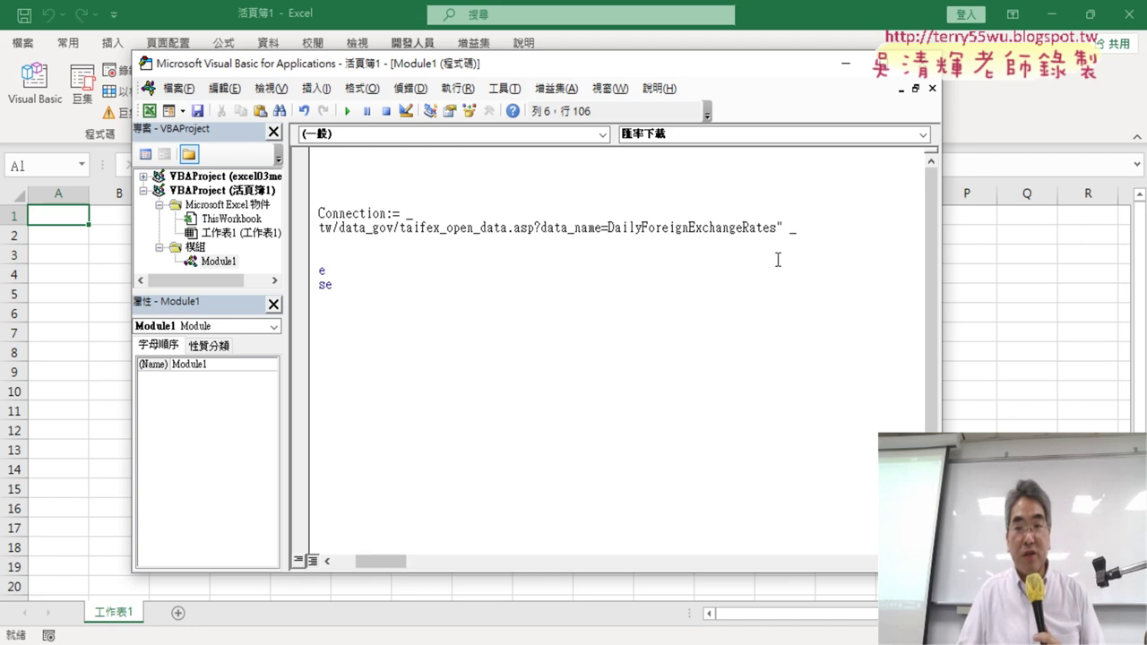
left_click_drag(394, 557, 371, 558)
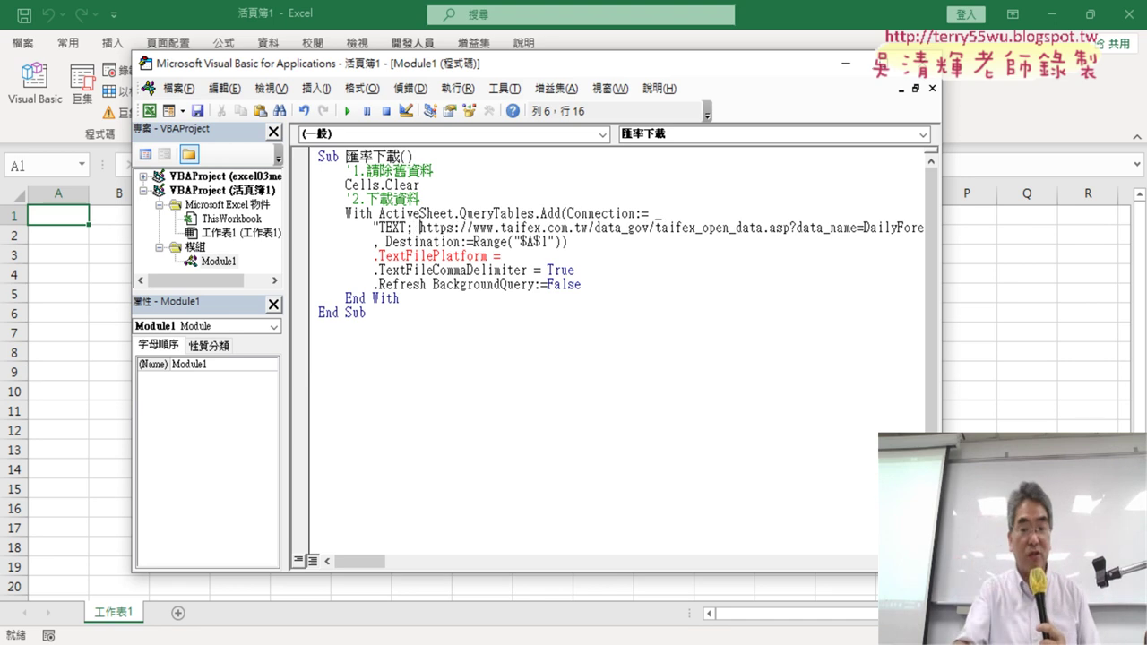
key("BackSpace")
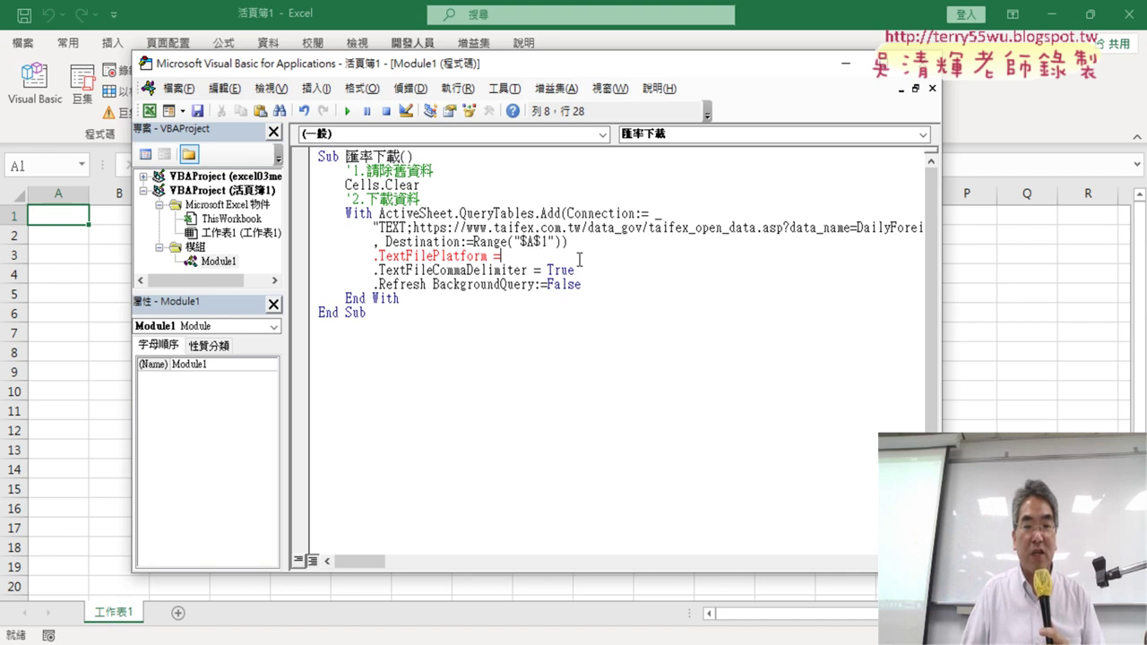
type("950")
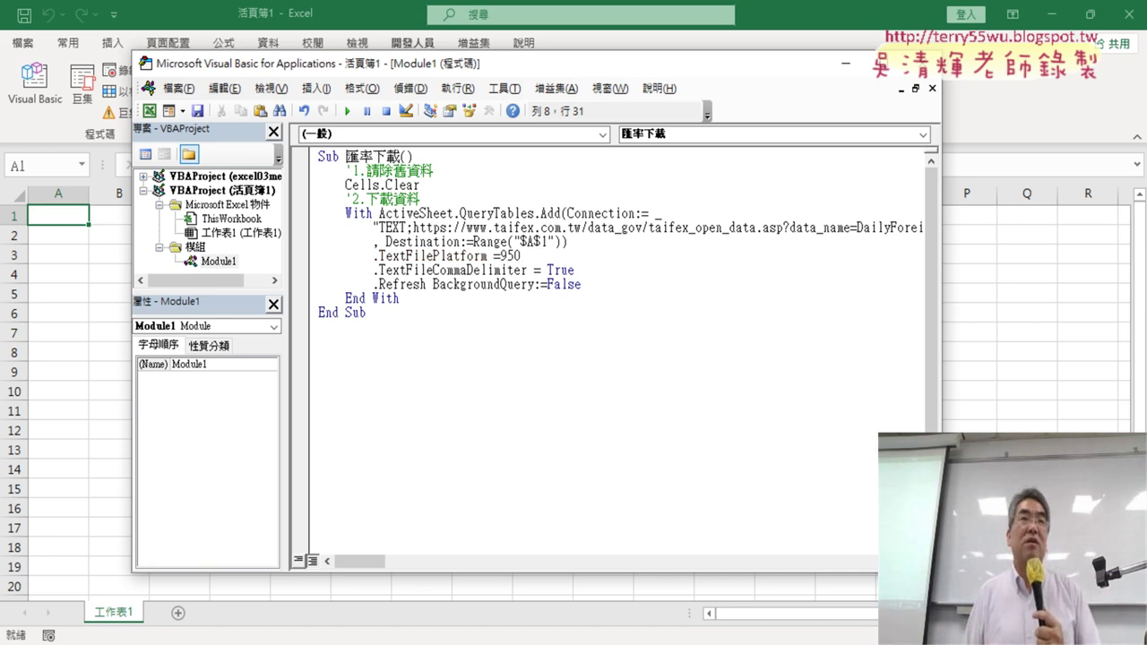
left_click_drag(489, 65, 636, 72)
left_click(566, 250)
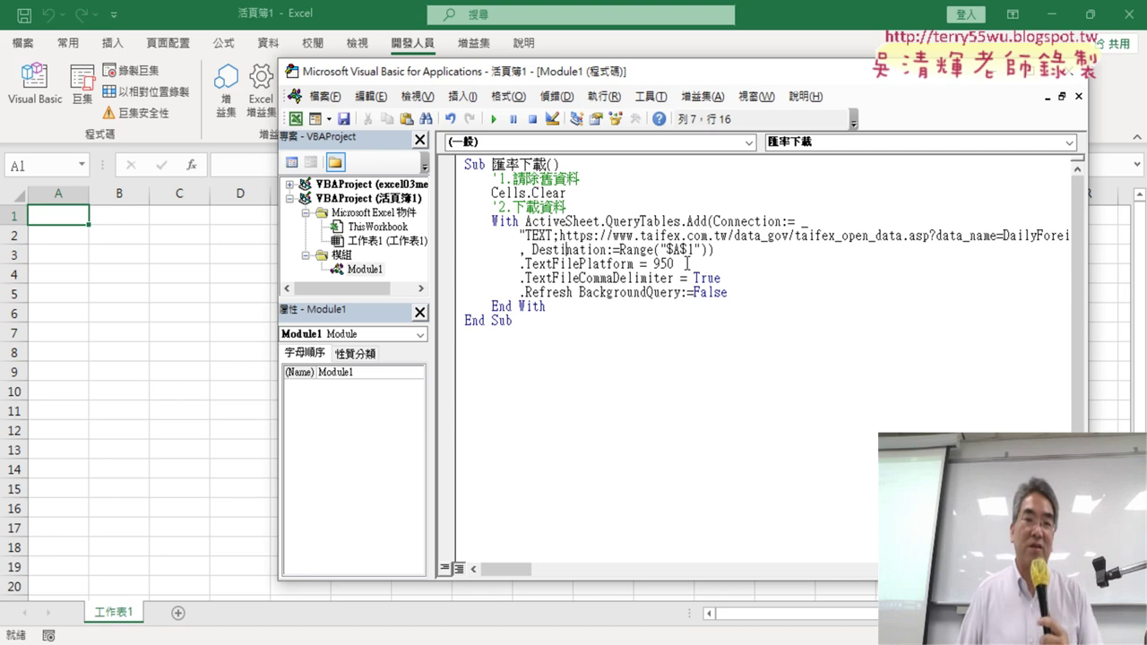
Run 匯率下載, inspect the imported daily exchange-rate columns, then reopen the macro code
left_click(494, 119)
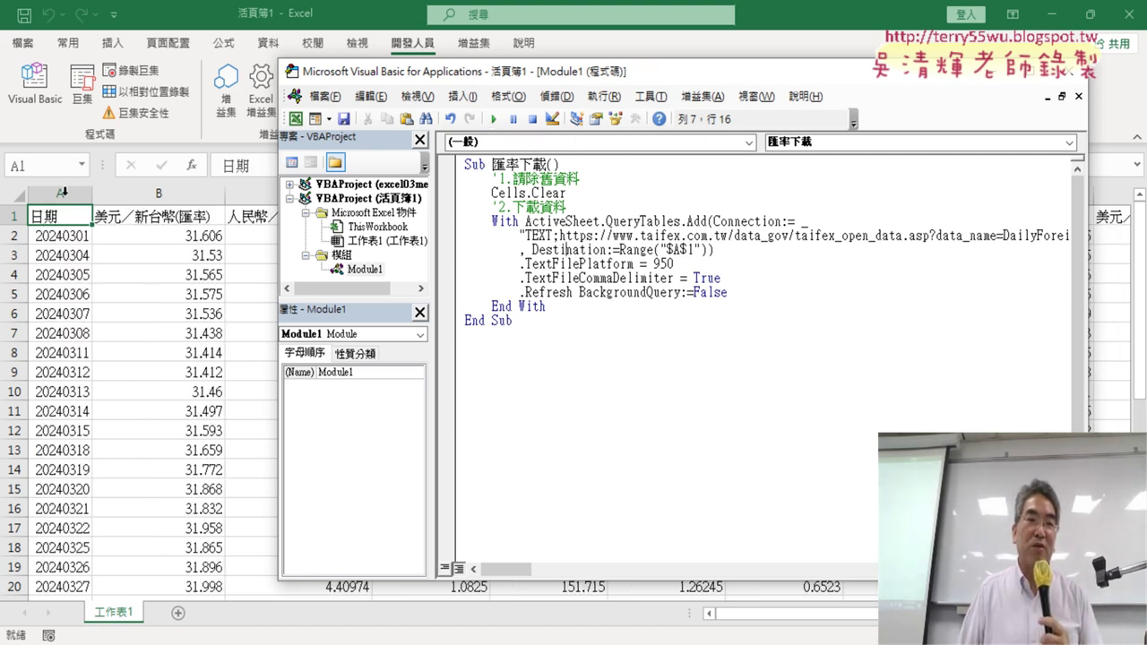
key("alt+F11")
left_click(163, 274)
left_click_drag(159, 192, 988, 194)
left_click_drag(762, 613, 861, 613)
left_click_drag(944, 198, 7, 197)
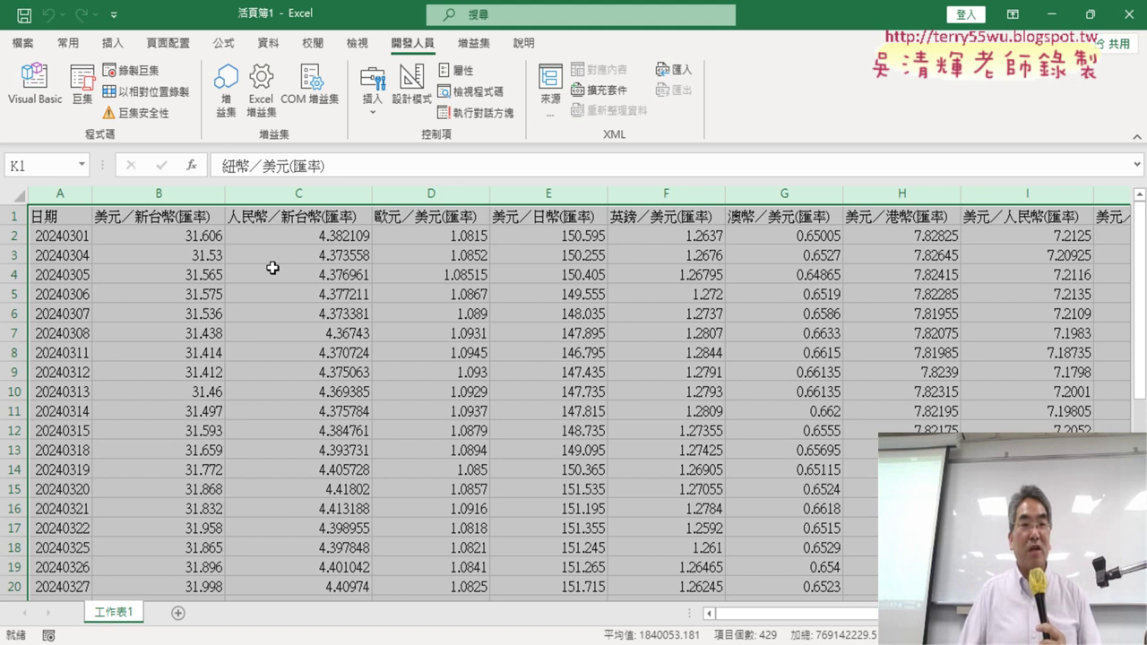
left_click(59, 107)
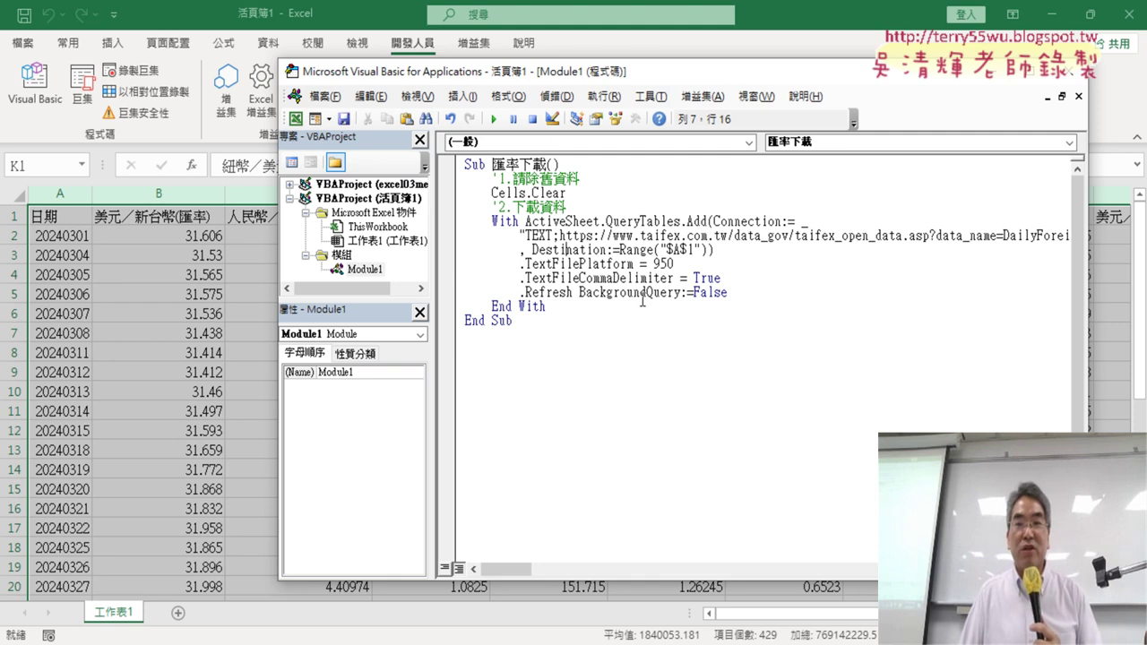
left_click_drag(561, 235, 1079, 231)
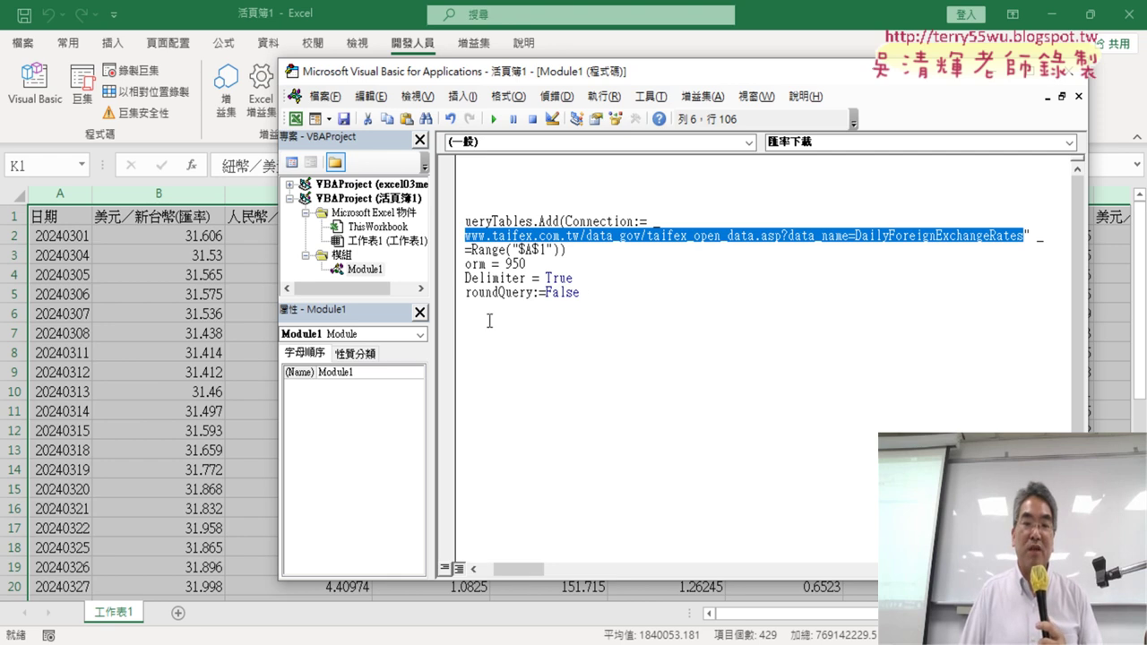
Go to Drive's 01_文字與資料函數 folder, open the iTaiwan hotspot Doc, and follow its data.gov.tw link
left_click(408, 538)
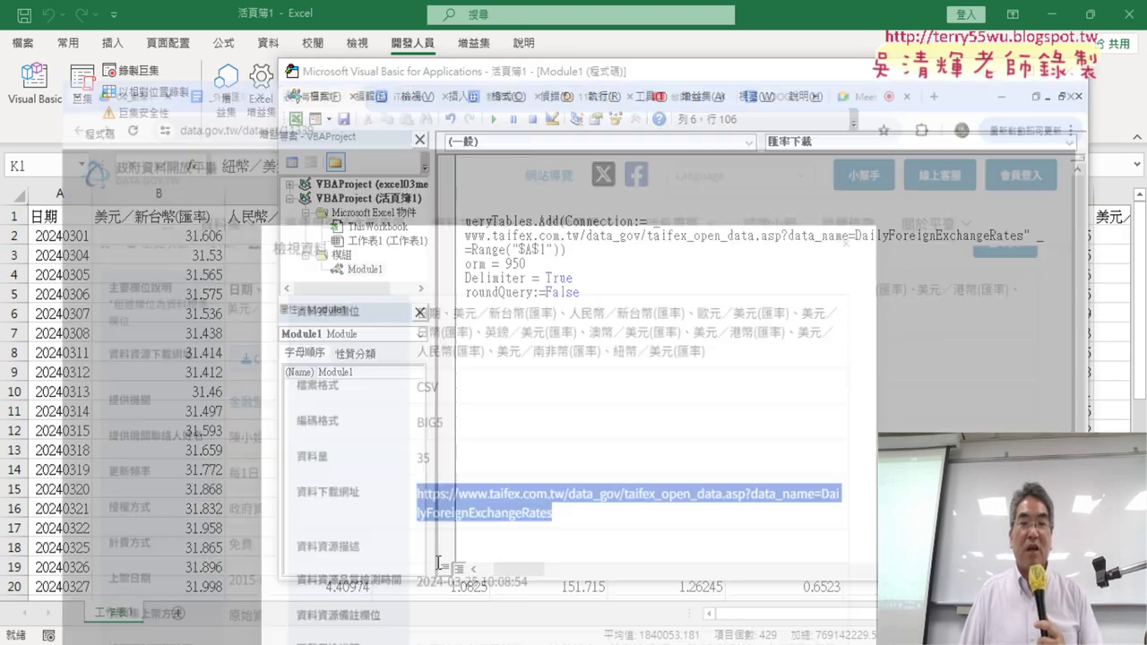
left_click(85, 18)
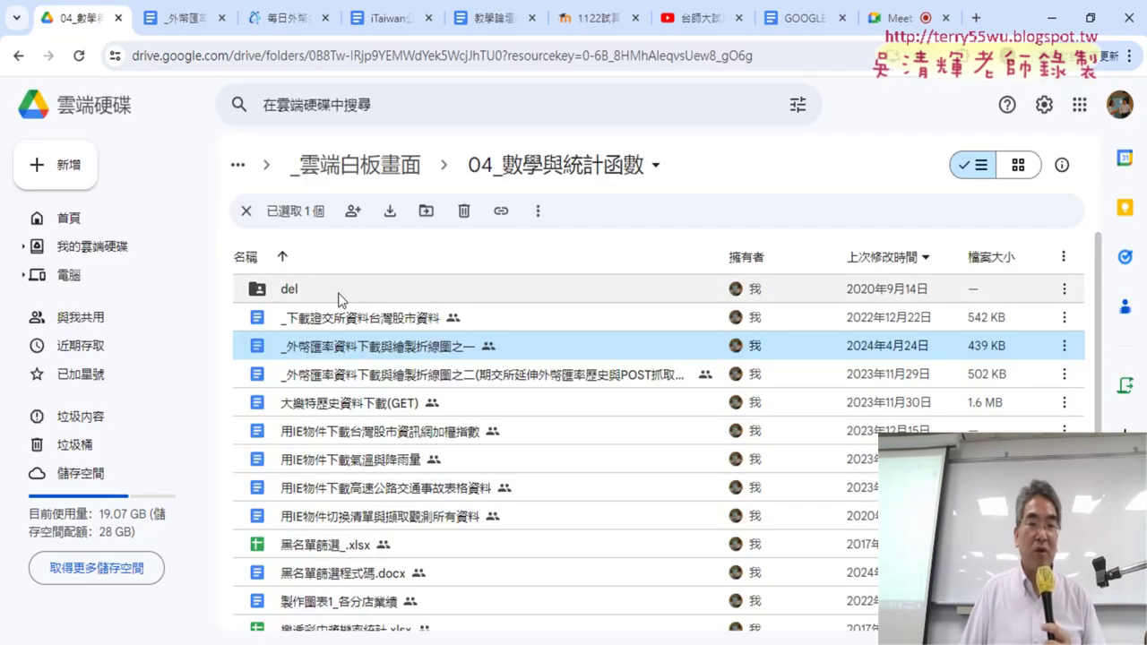
left_click(391, 182)
double_click(274, 290)
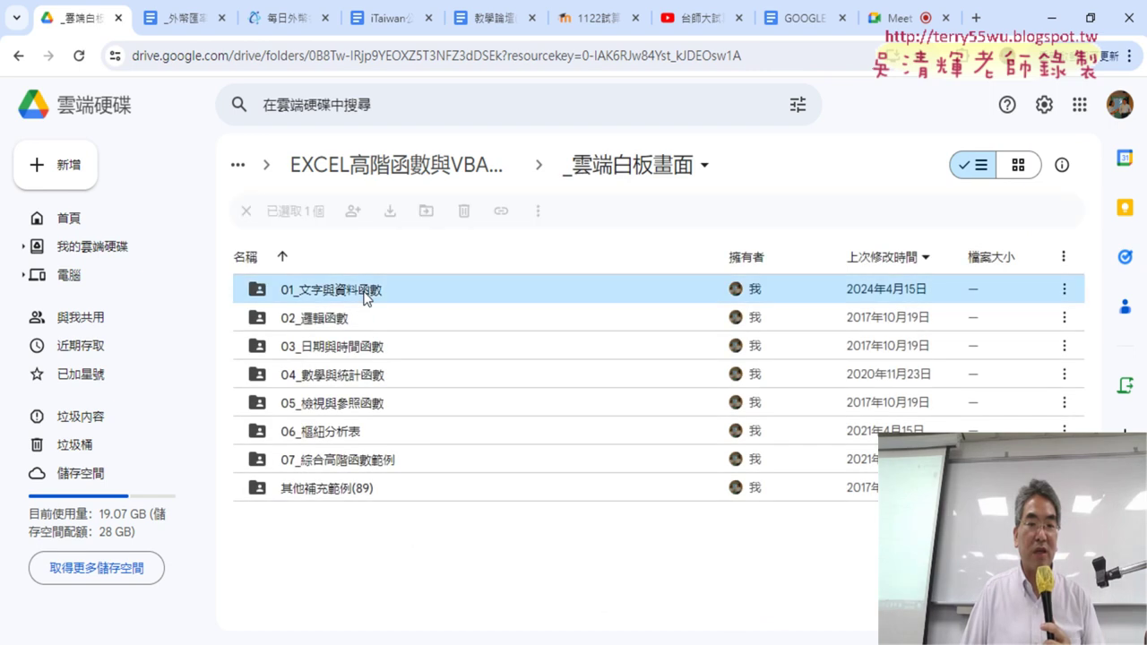
scroll(397, 502, "down", 3)
double_click(359, 618)
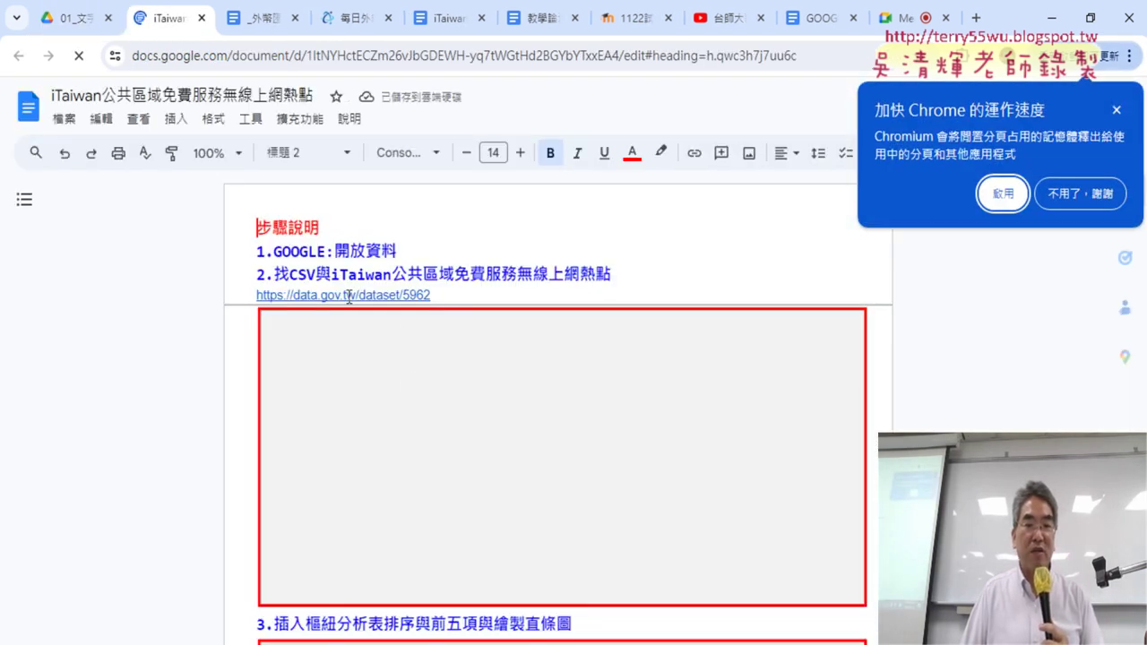
left_click(349, 294)
left_click(345, 322)
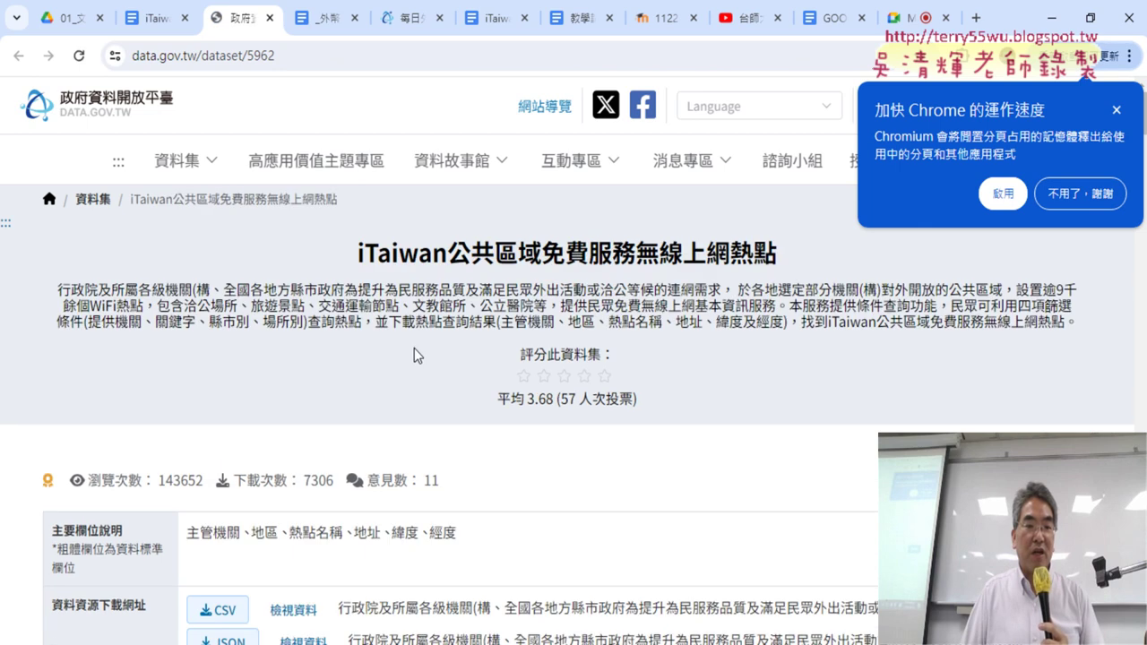
Open the hotspot CSV's details, mark its UTF-8 encoding, and copy its download address
scroll(350, 352, "down", 4)
left_click(292, 256)
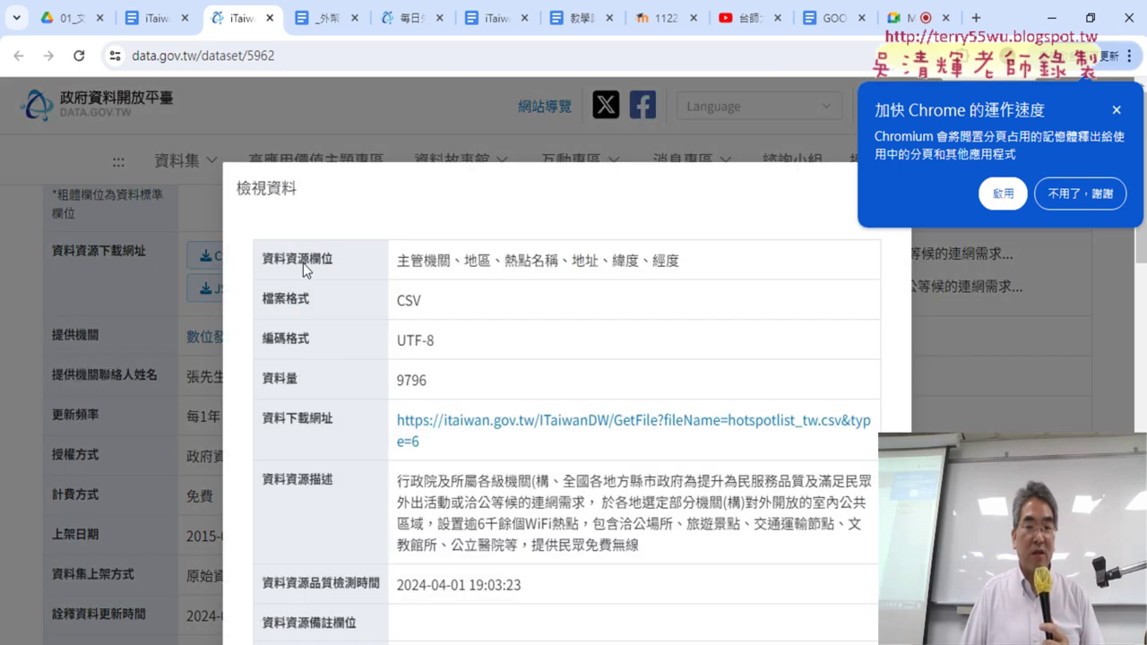
left_click_drag(425, 342, 396, 342)
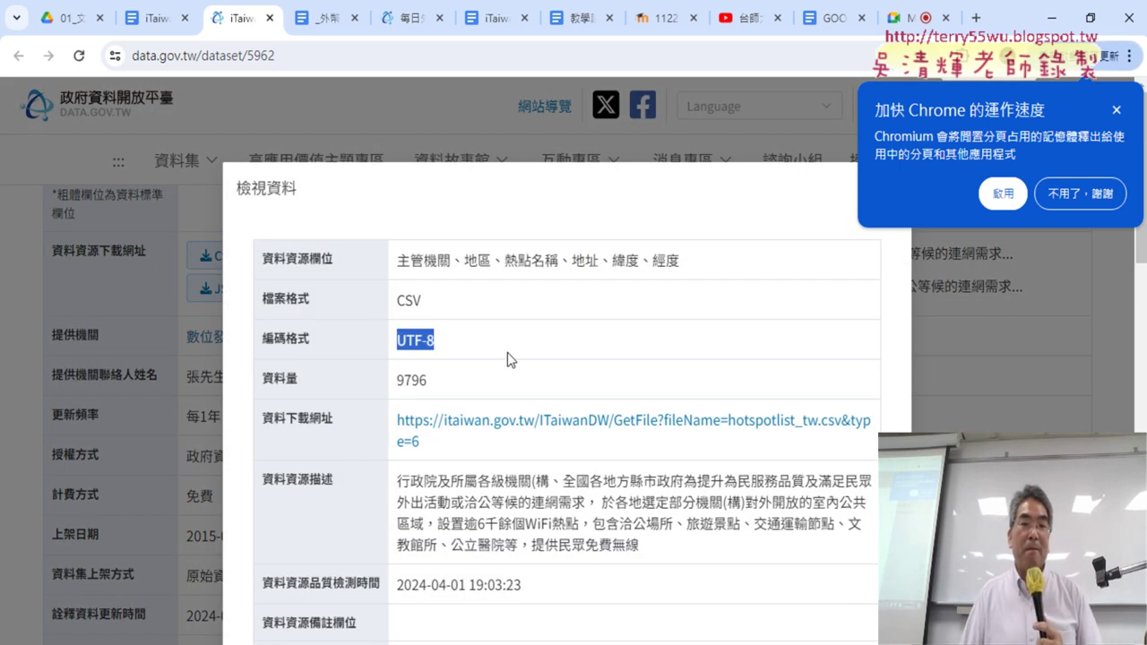
triple_click(429, 441)
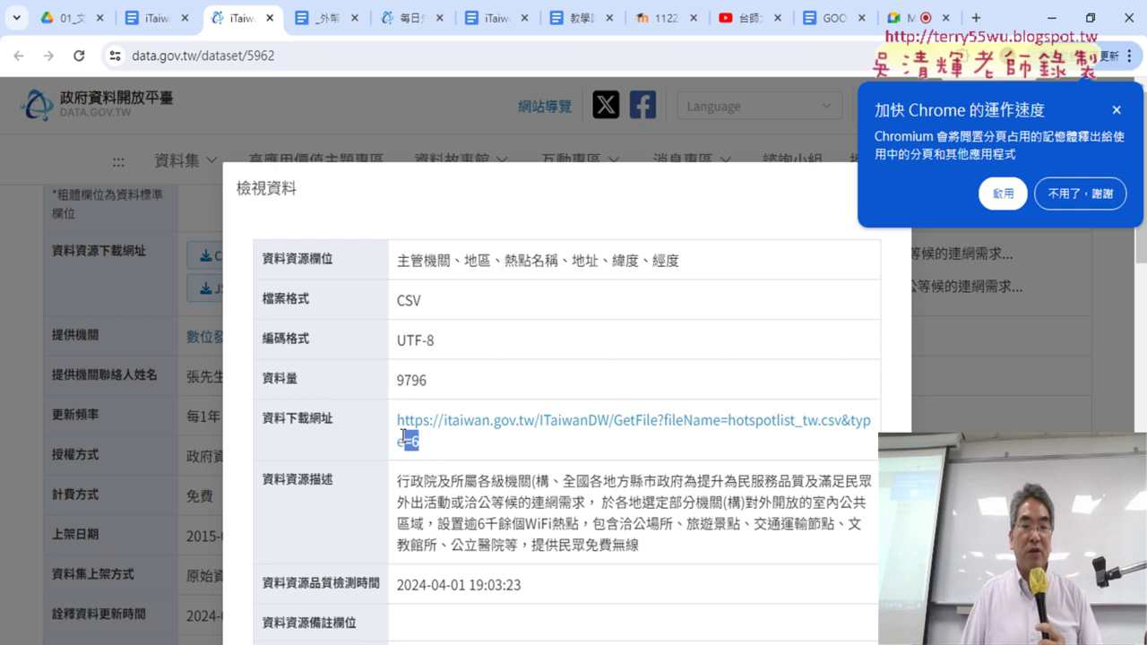
right_click(445, 431)
left_click(506, 262)
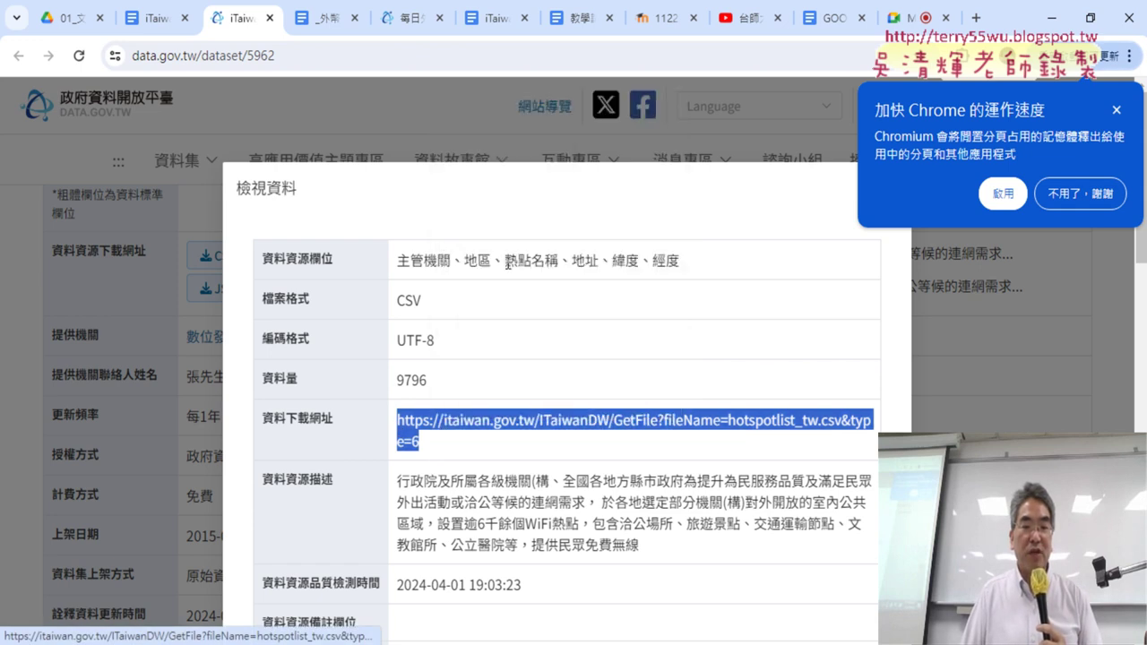
Replace the macro's old URL with the hotspot CSV address and run the macro
mouse_move(552, 644)
left_click(613, 576)
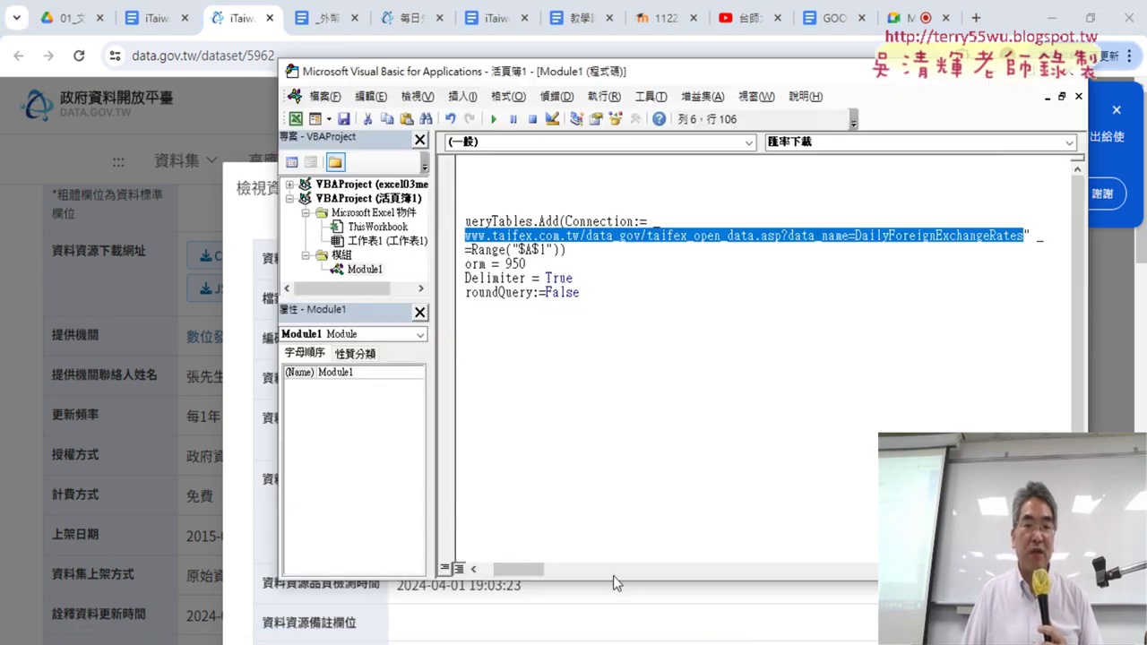
right_click(622, 244)
left_click(660, 292)
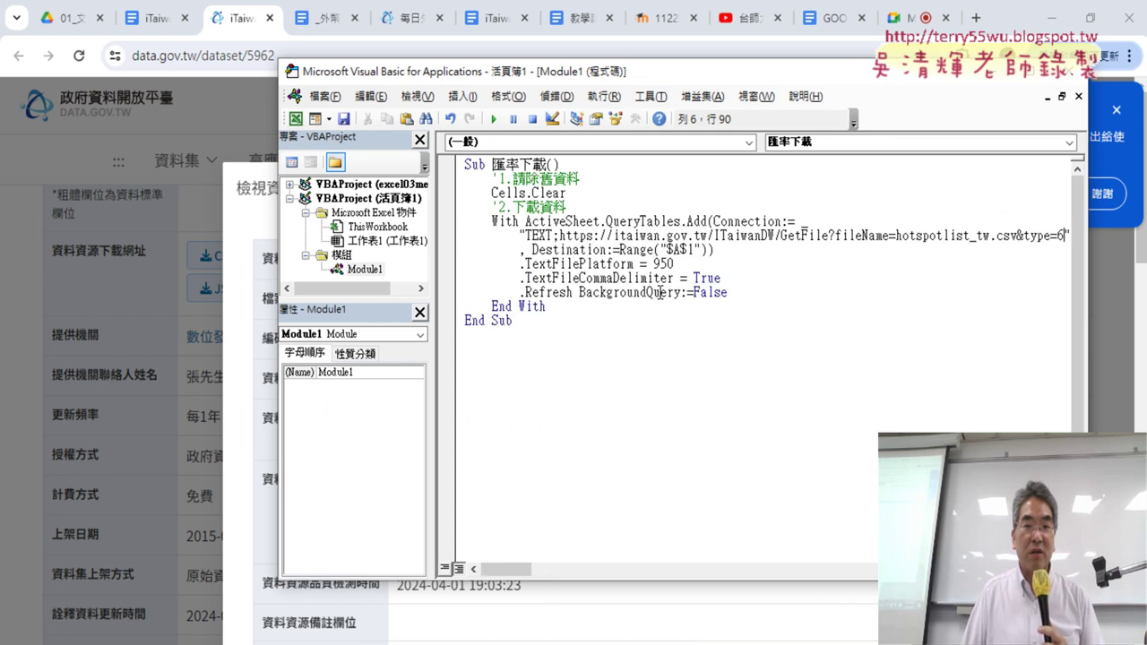
left_click(1054, 18)
left_click_drag(681, 266, 669, 265)
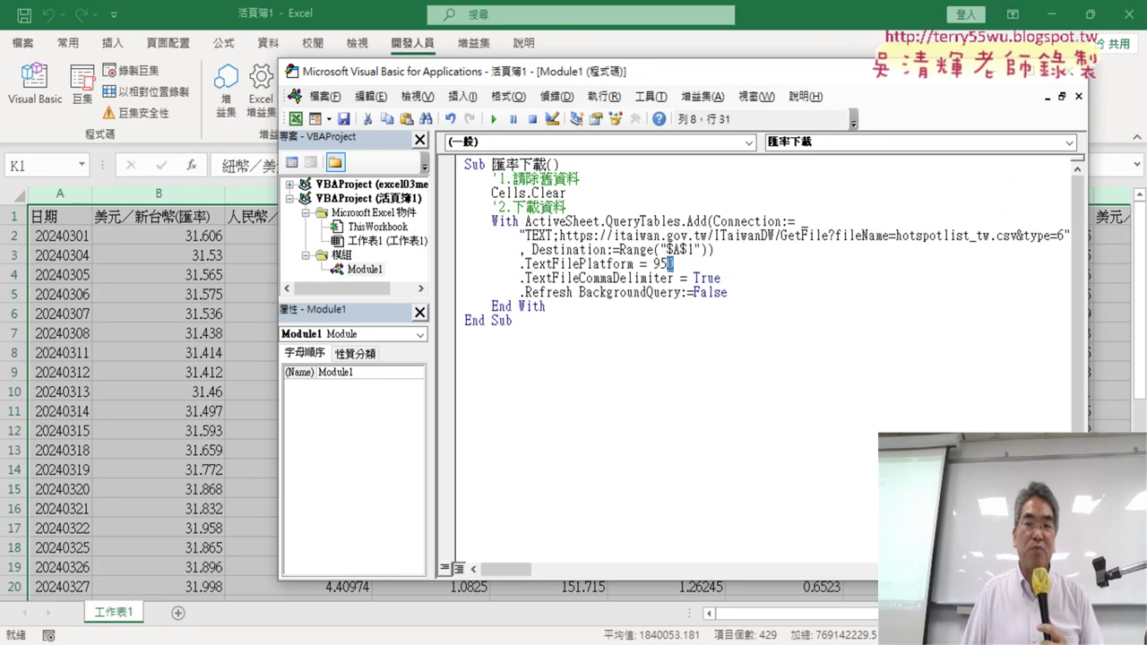
left_click(586, 278)
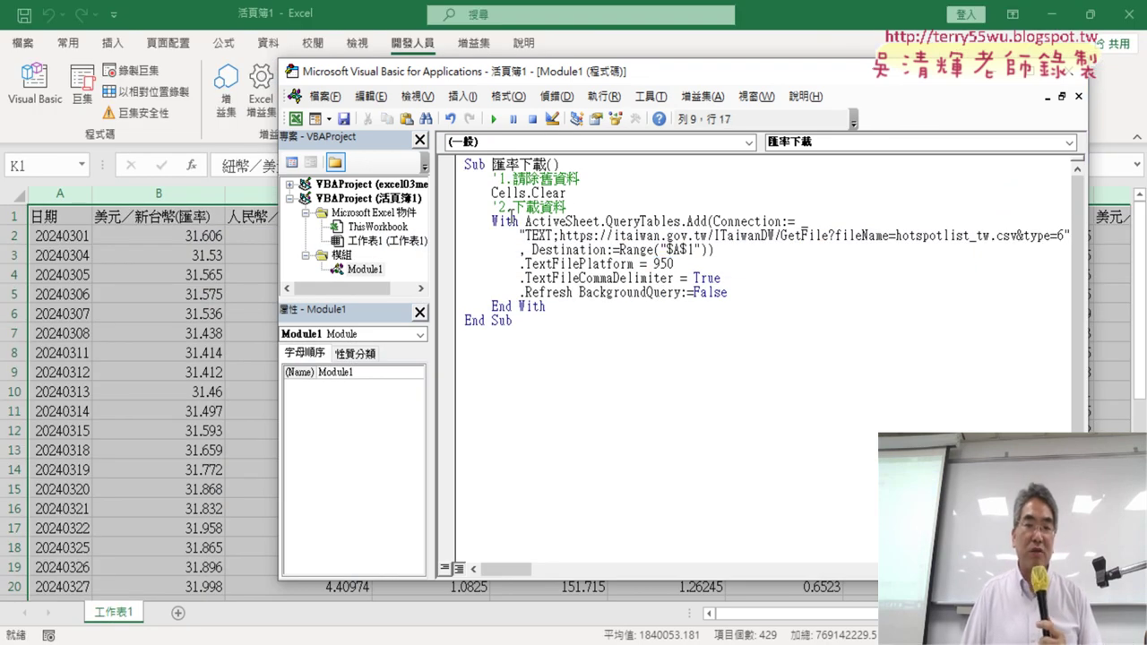
left_click(492, 120)
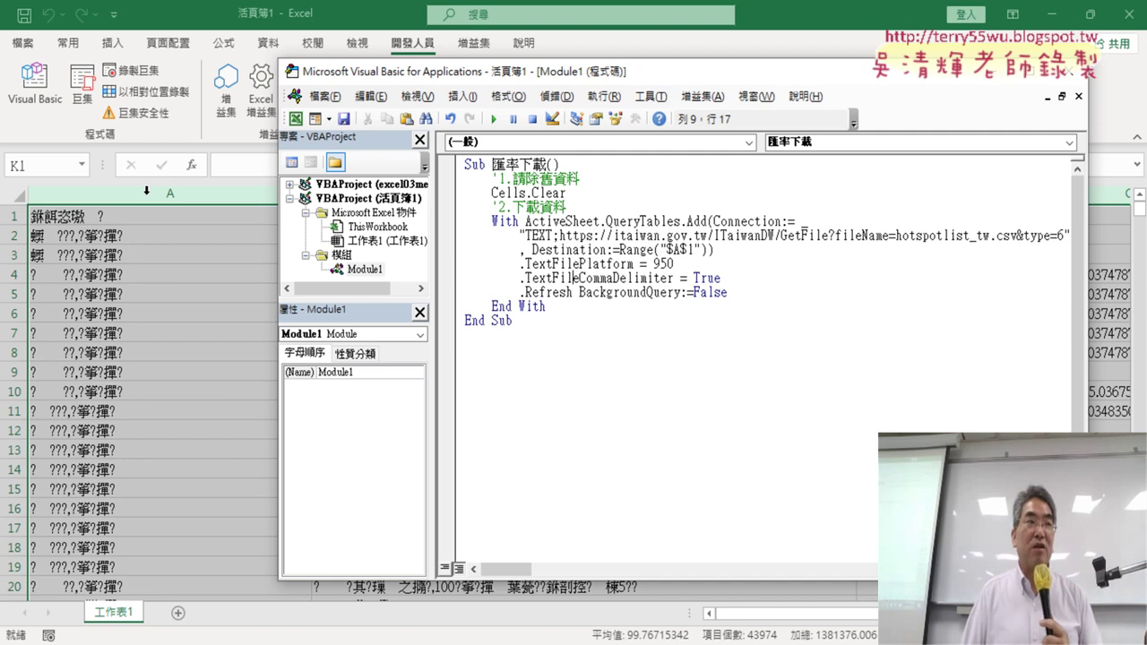
Bring 工作表1 forward, jump to the last data row 10829, then back to the top
left_click(135, 214)
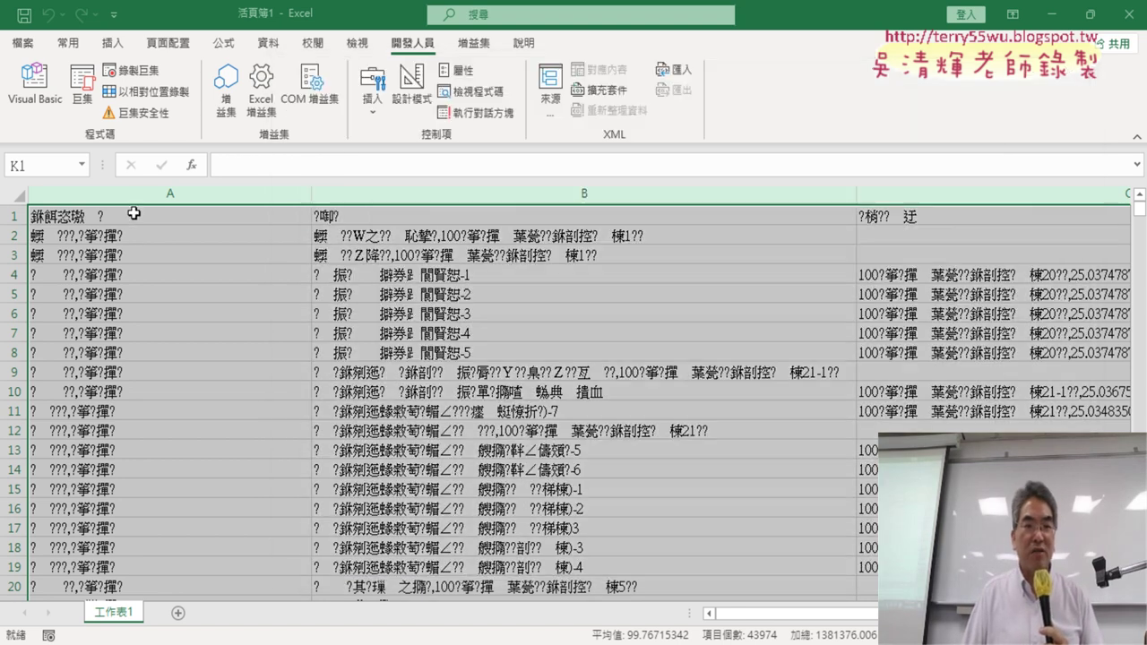
key("ctrl+Down")
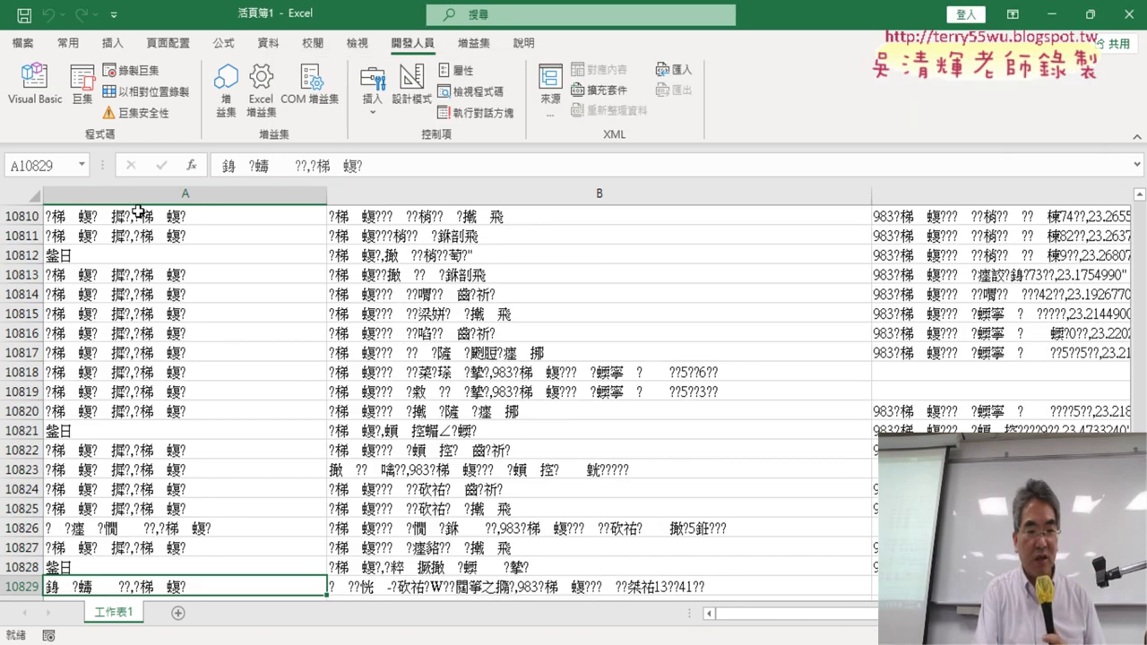
key("ctrl+Up")
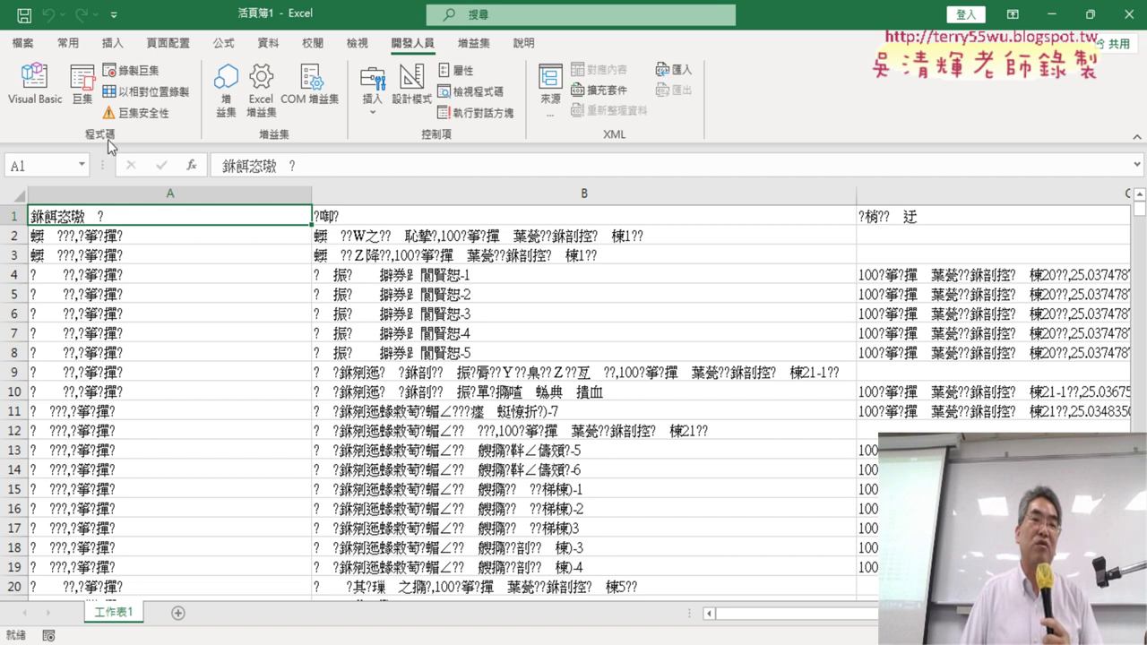
Change the macro's platform code to 65001, rerun it, and view the imported hotspot list sheet
left_click(55, 90)
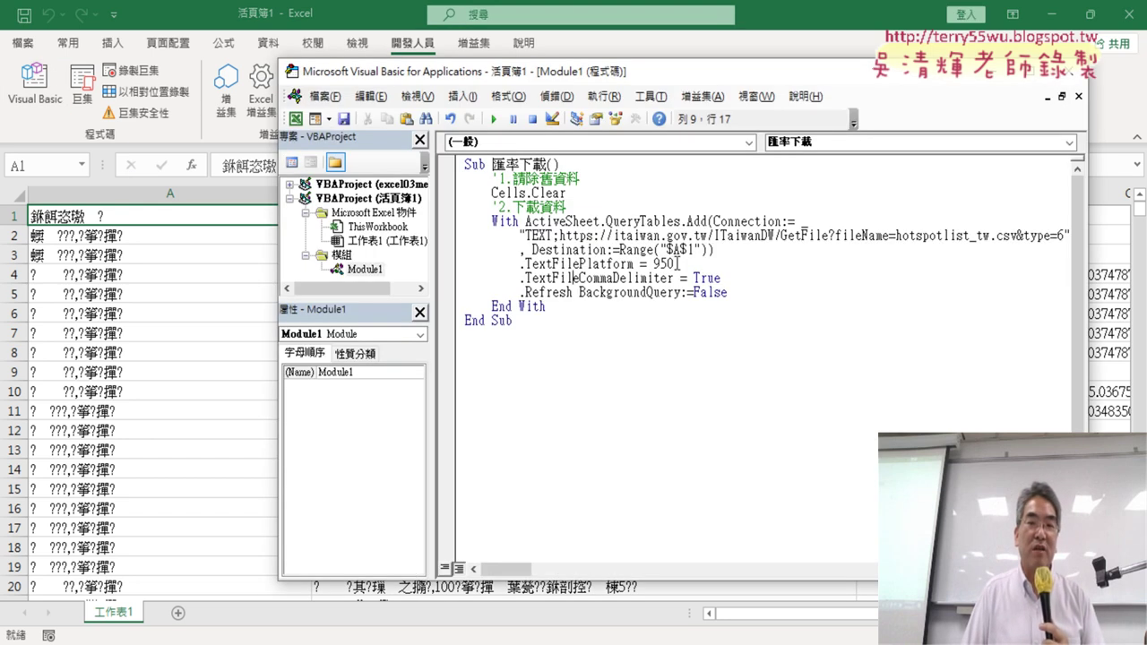
left_click_drag(679, 265, 660, 264)
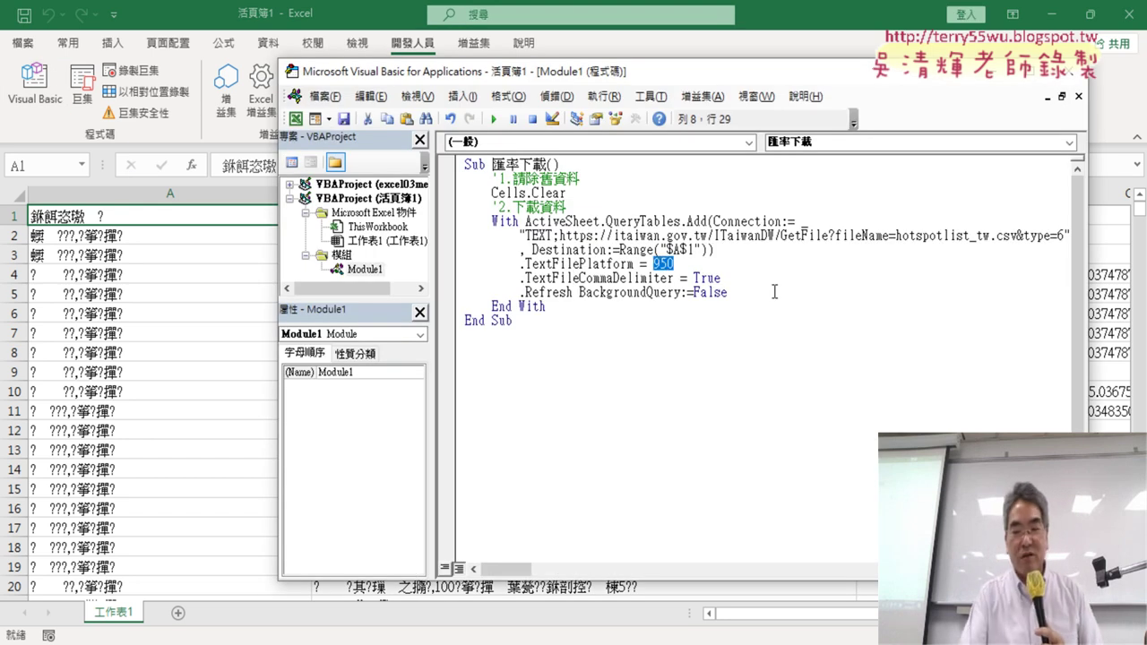
type("65001")
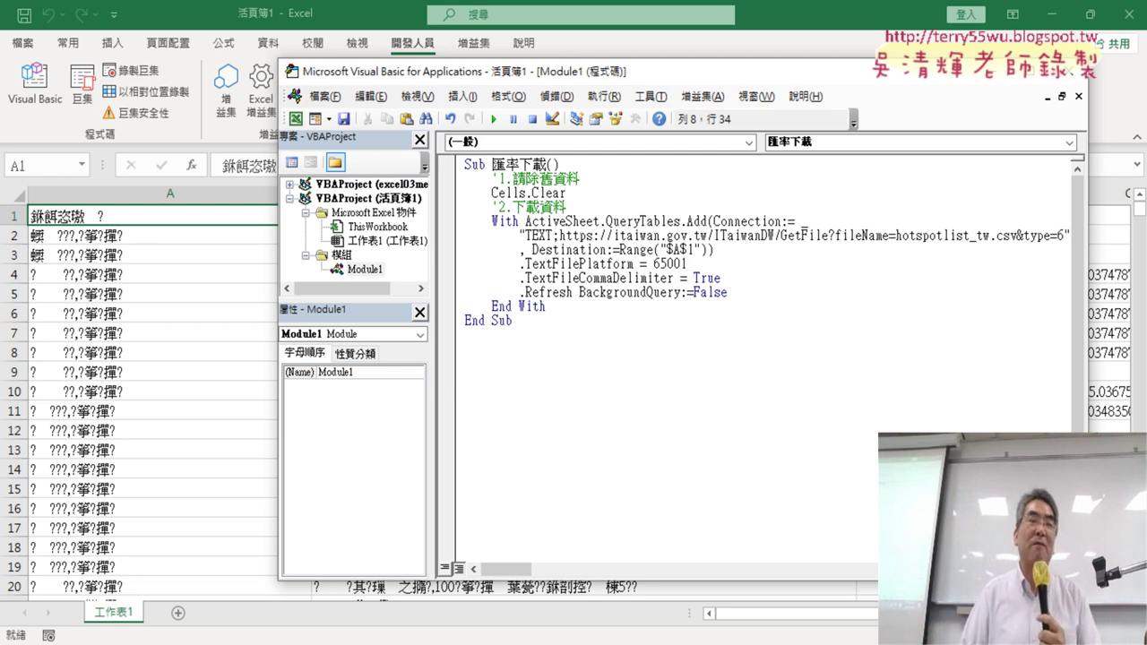
left_click(599, 250)
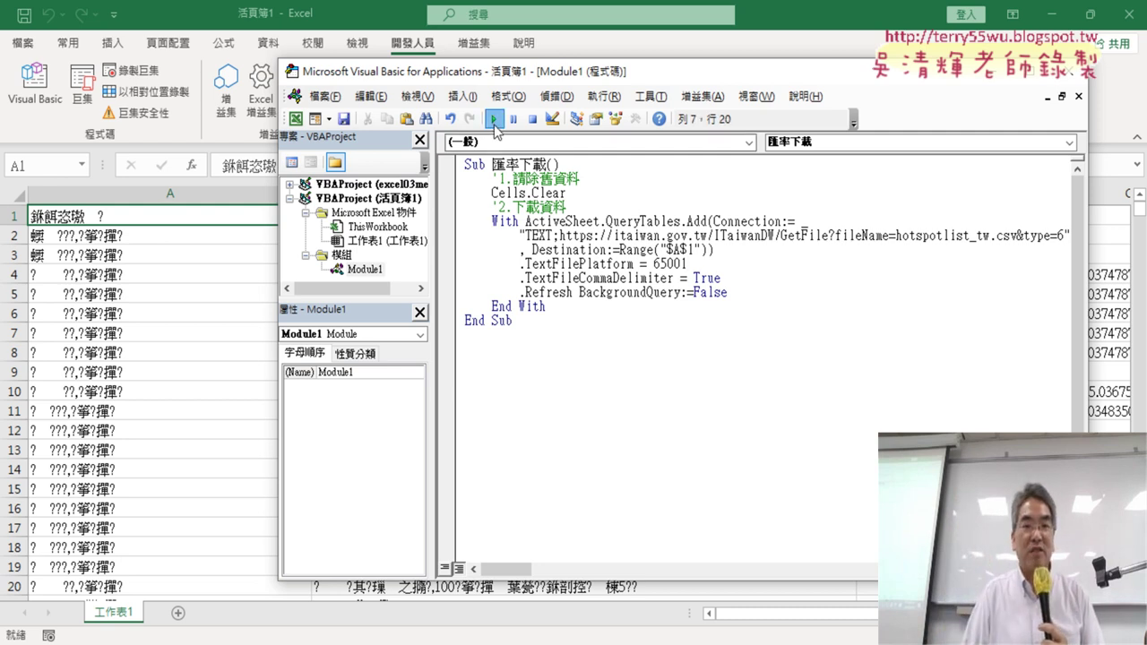
left_click(493, 118)
left_click(141, 290)
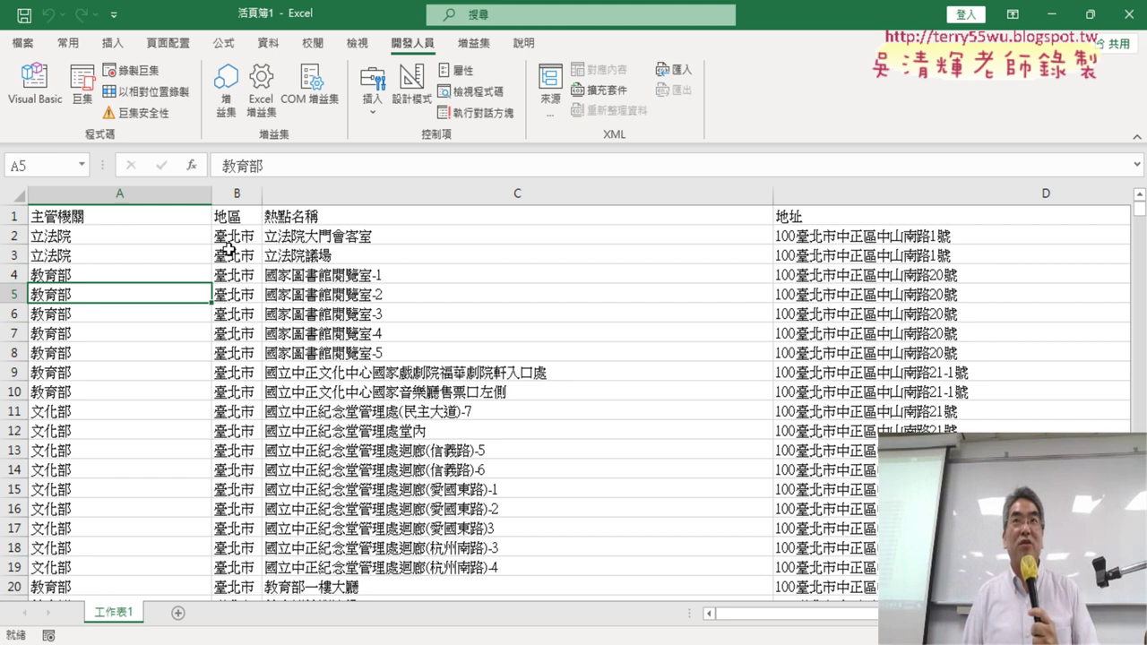
Restore the TAIFEX exchange-rate URL, set the platform code to 950, and run the macro
left_click(35, 85)
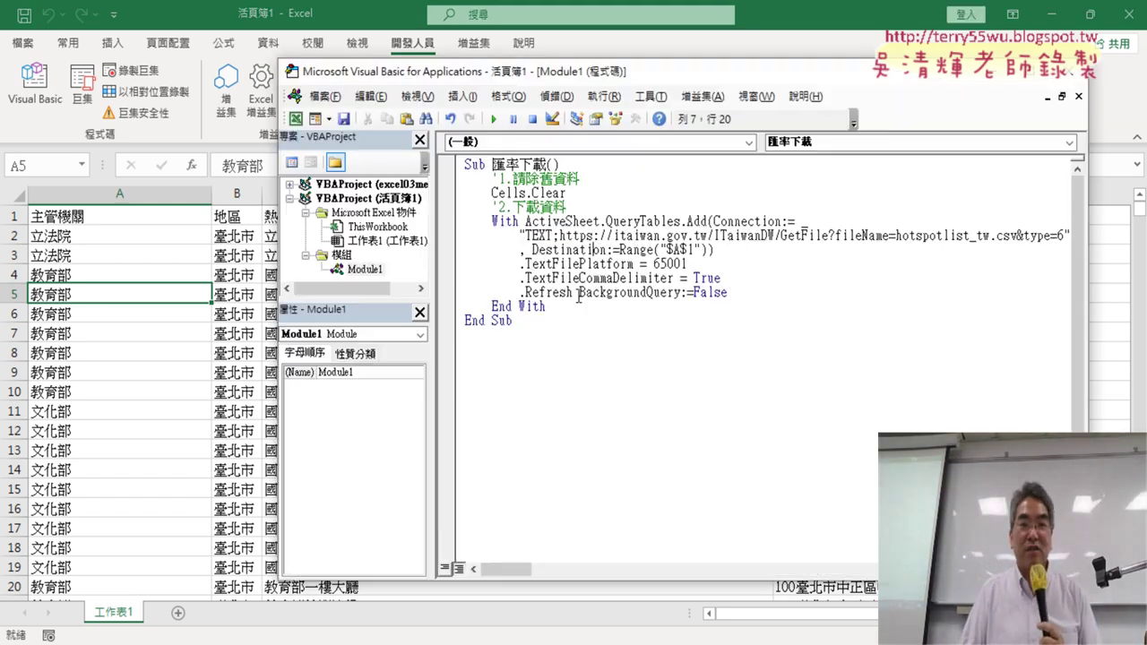
left_click_drag(695, 265, 653, 264)
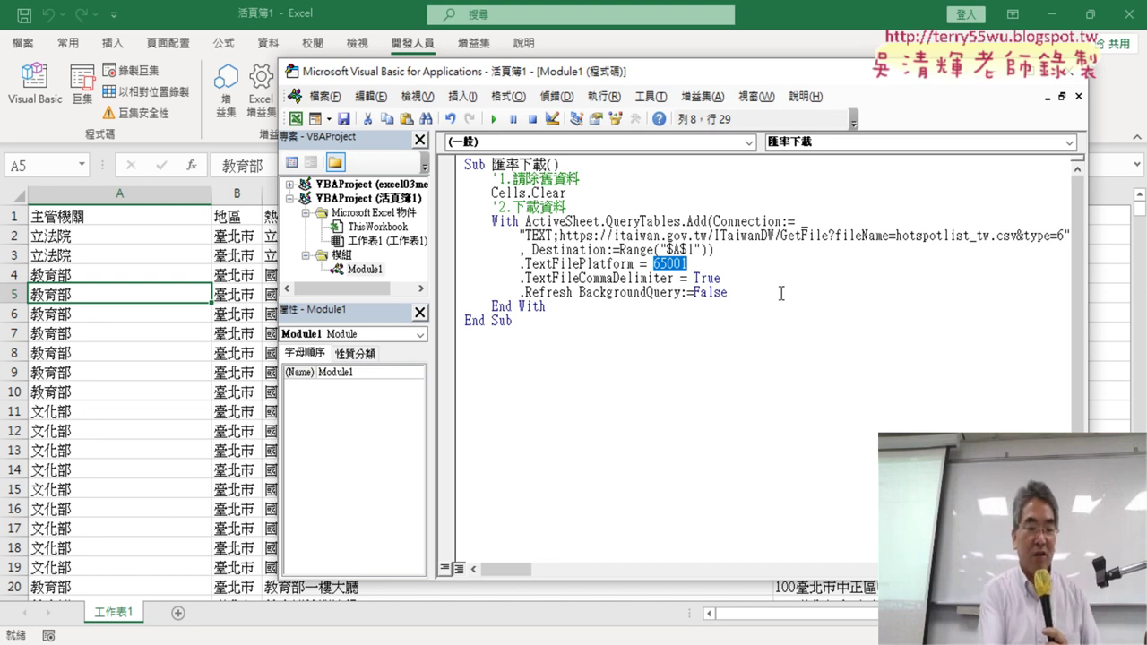
key("ctrl+z")
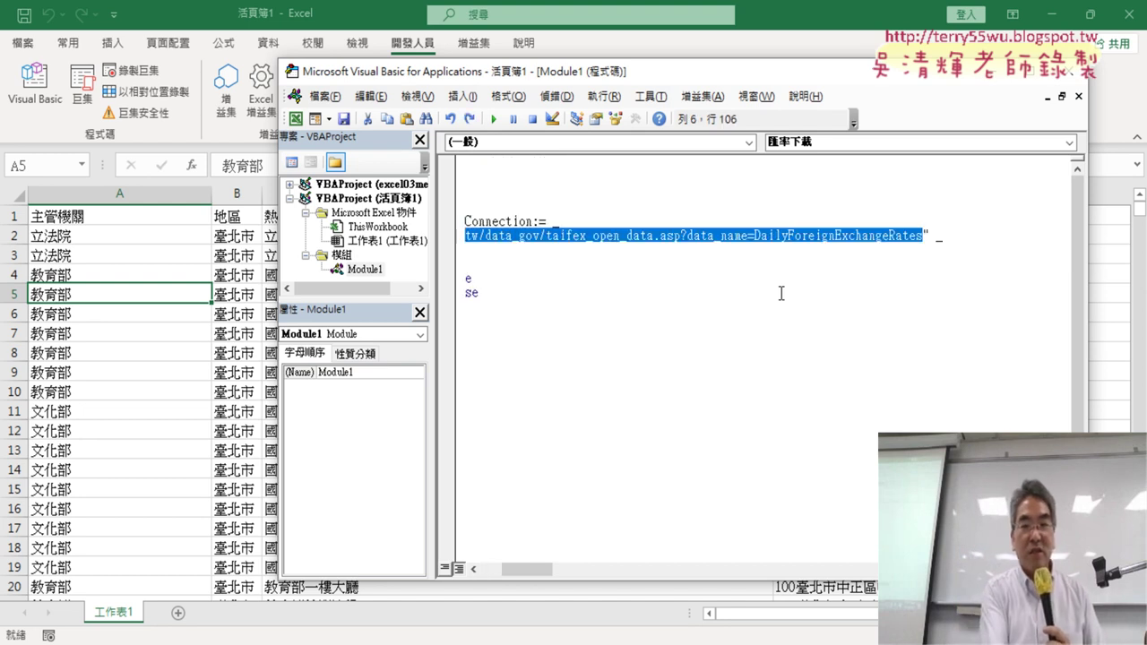
key("ctrl+z")
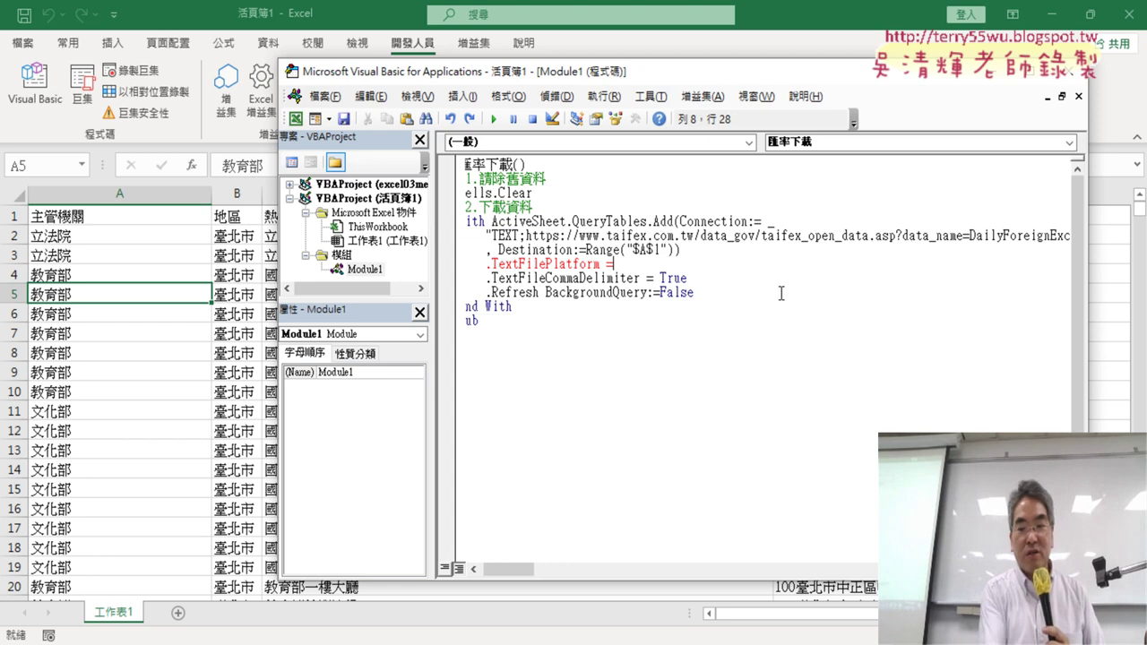
type("950")
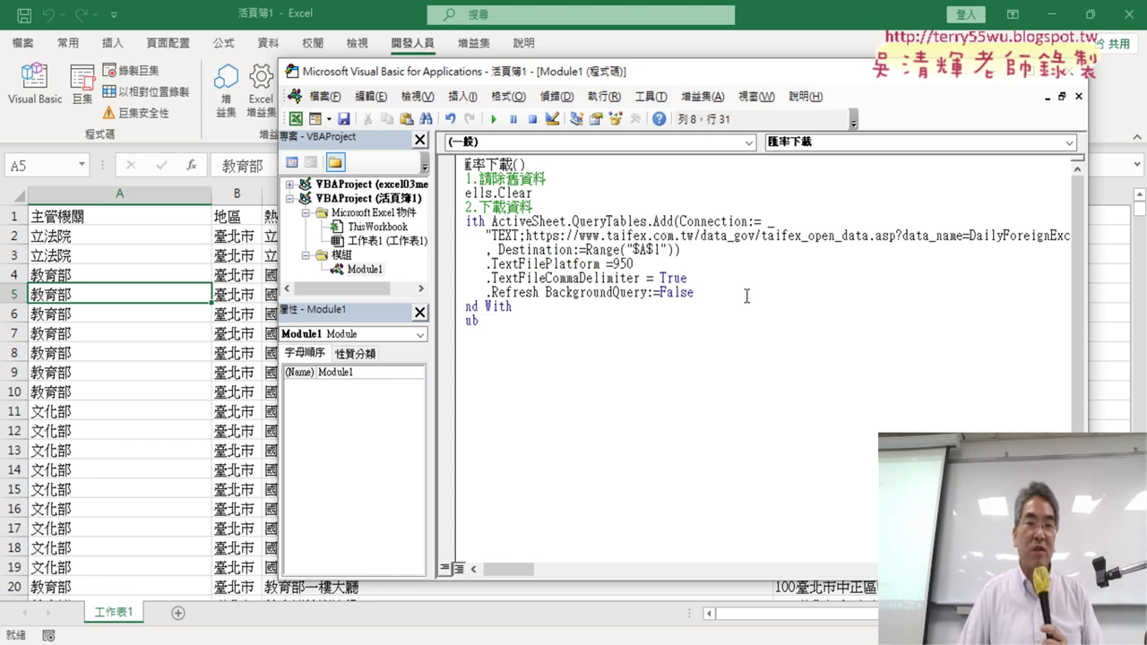
left_click(493, 119)
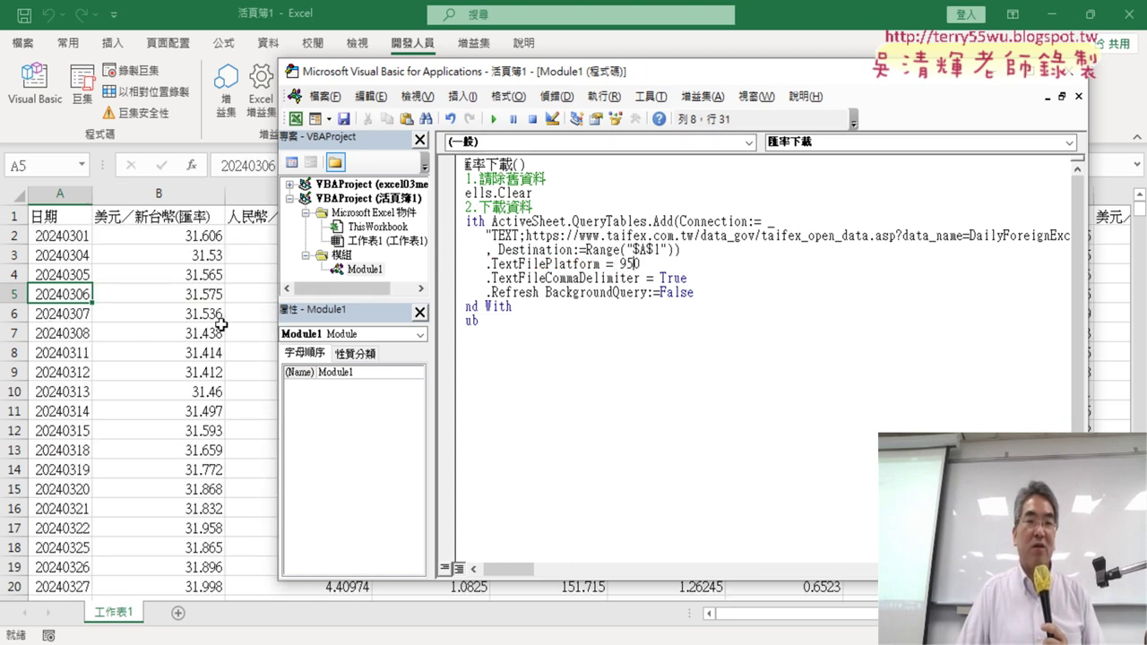
left_click(547, 278)
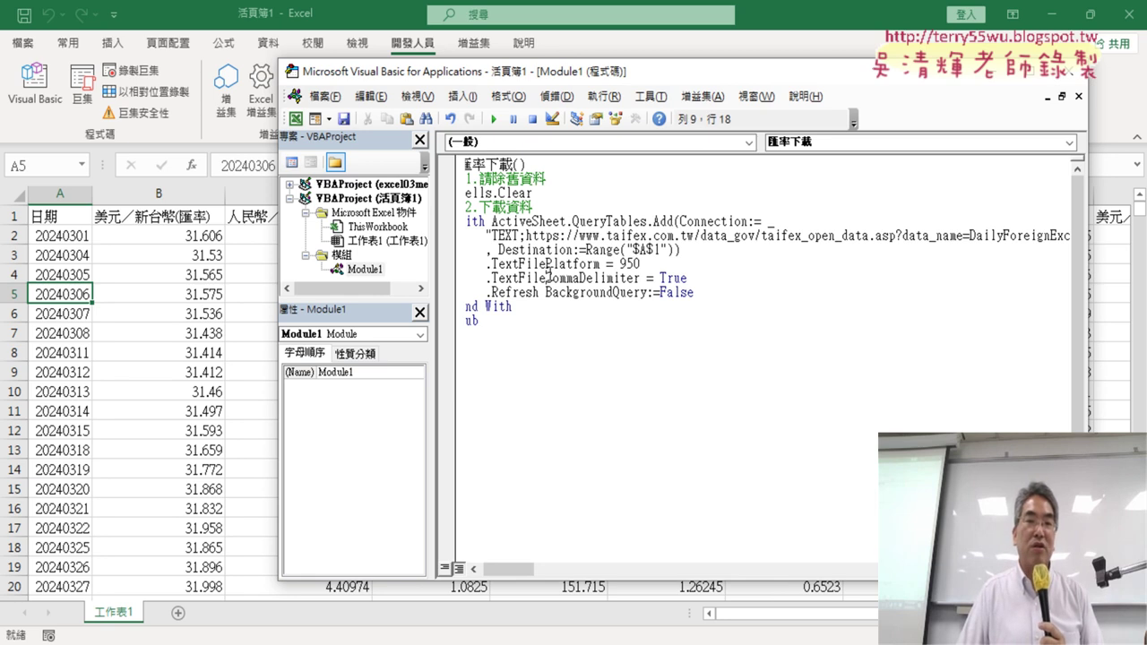
left_click(173, 195)
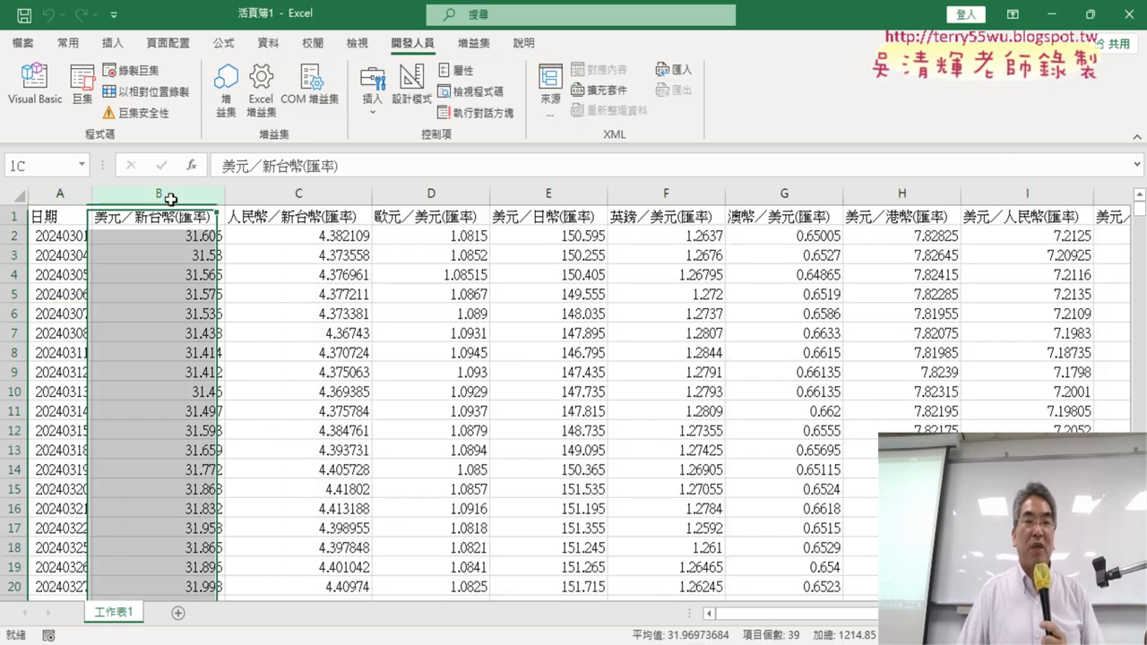
Inspect columns C, A and B, then the first values in cells A2 and B2
left_click(320, 198)
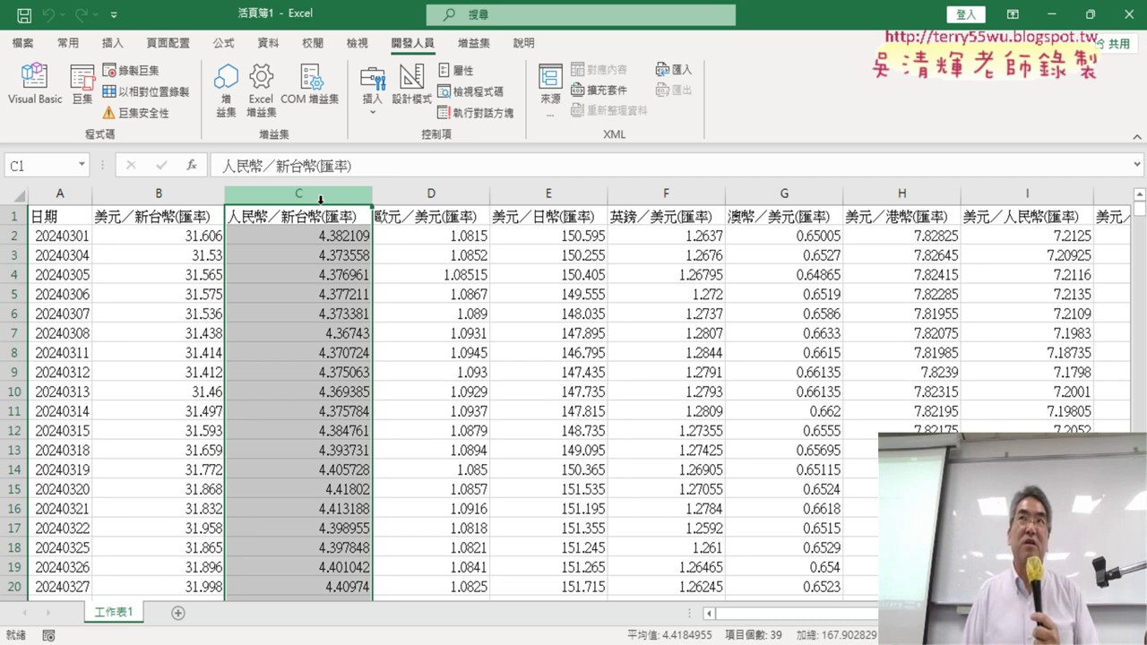
left_click(63, 196)
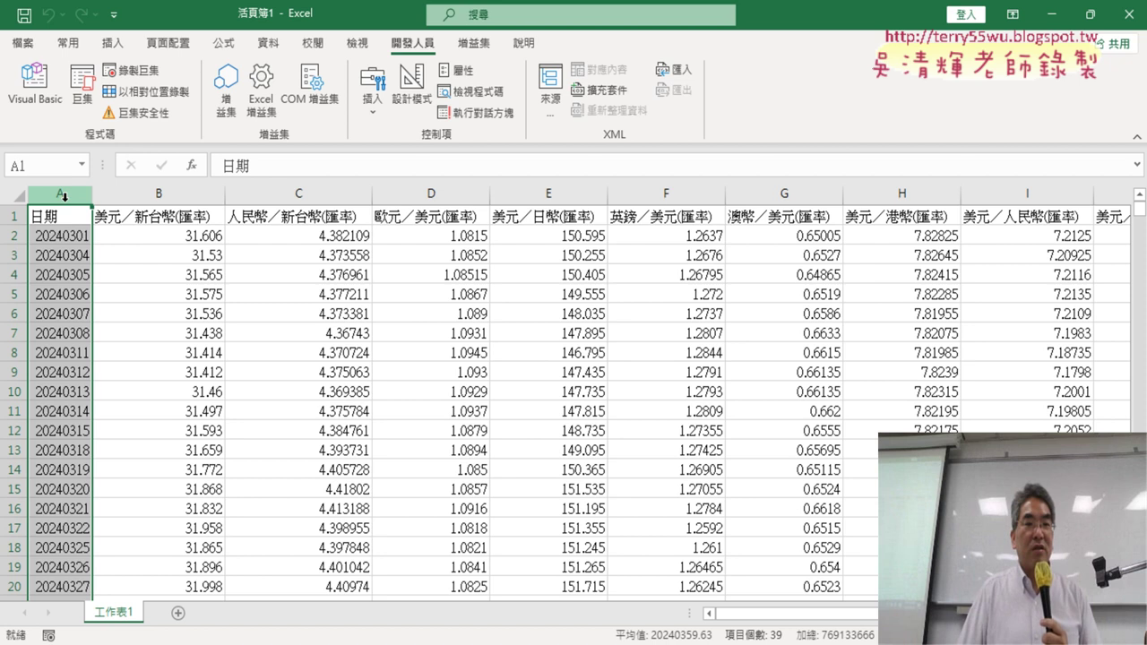
left_click(173, 196)
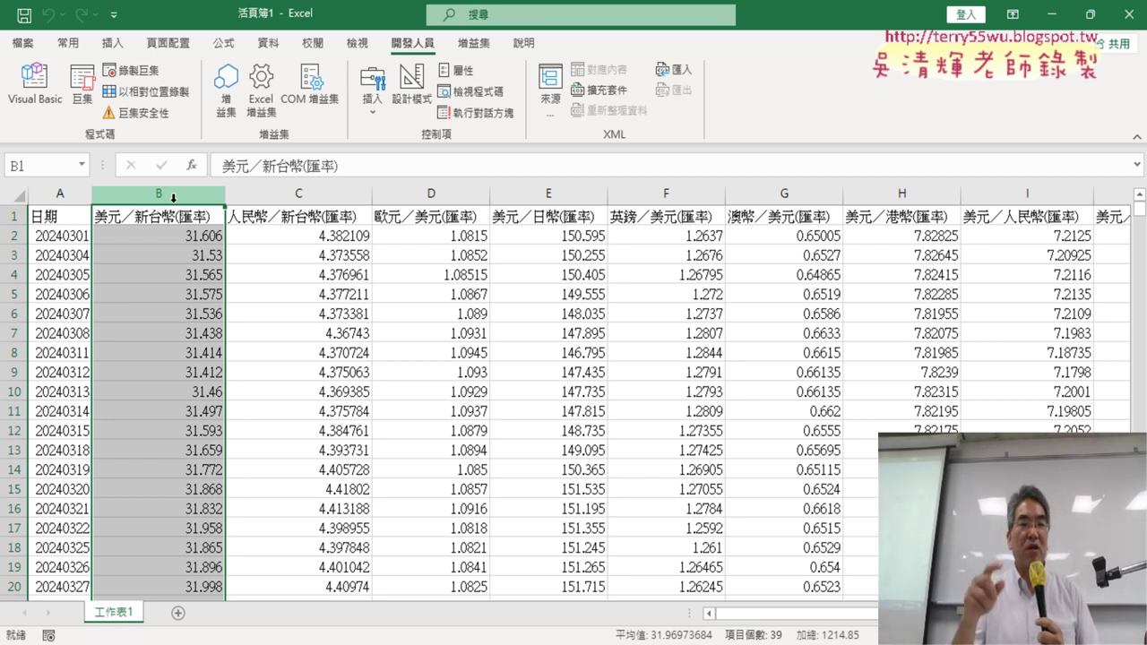
left_click(62, 234)
left_click(156, 232)
Select the date and USD rate data A1:B39, which ends at 32.578 in row 39
scroll(208, 274, "down", 4)
scroll(208, 274, "down", 3)
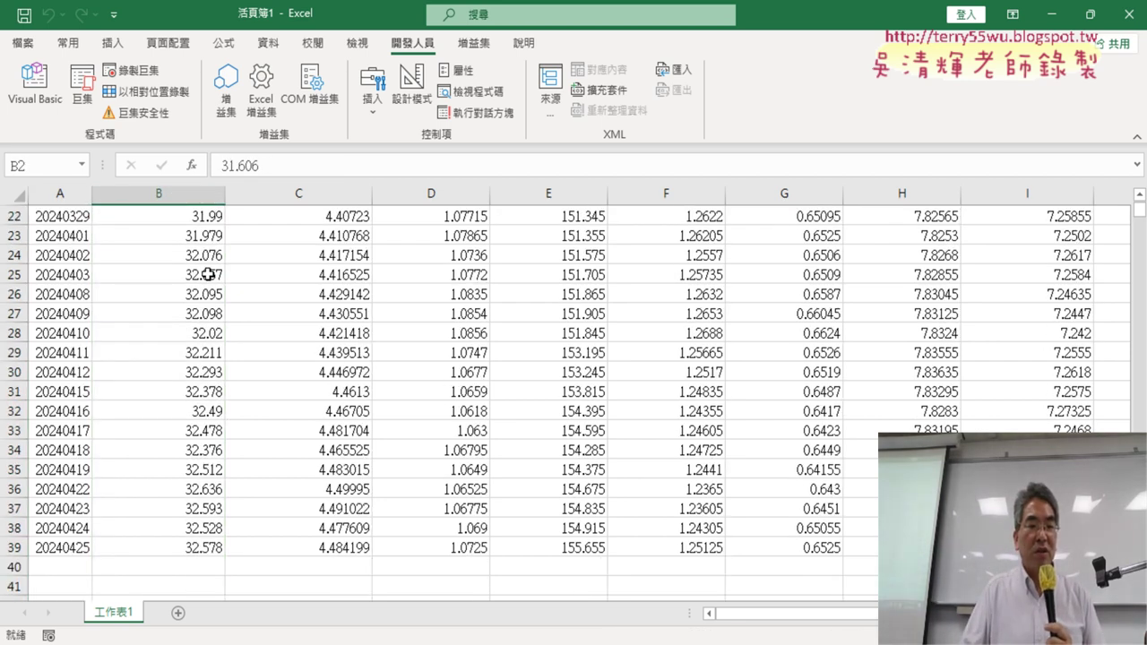
scroll(207, 359, "down", 2)
left_click(206, 431)
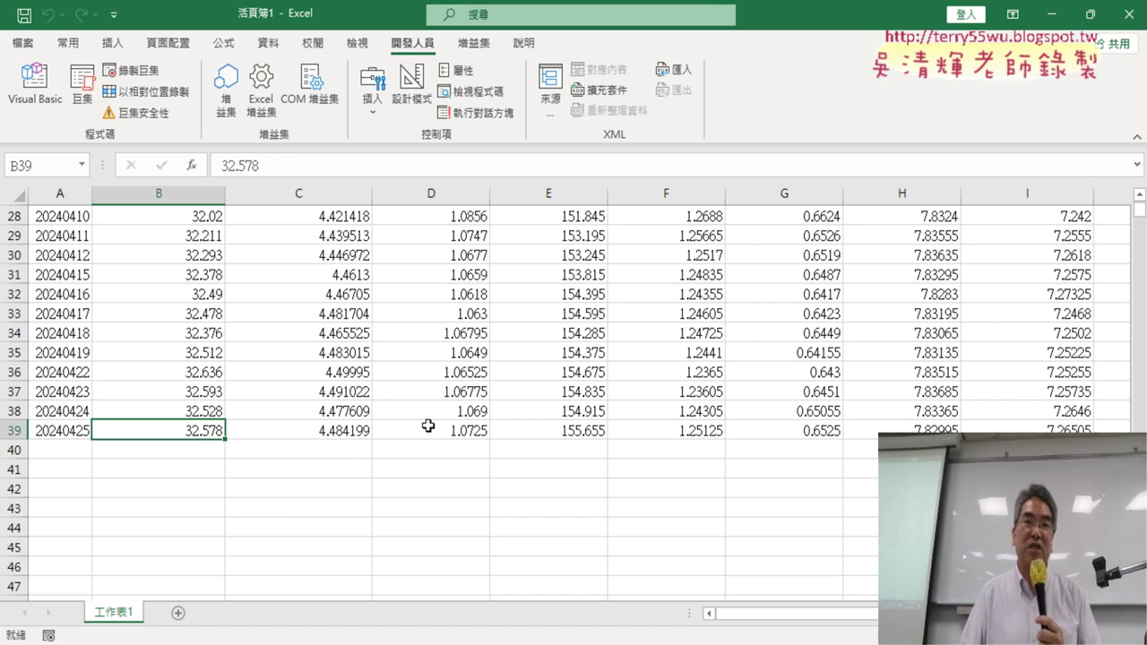
scroll(429, 427, "up", 4)
scroll(429, 426, "up", 5)
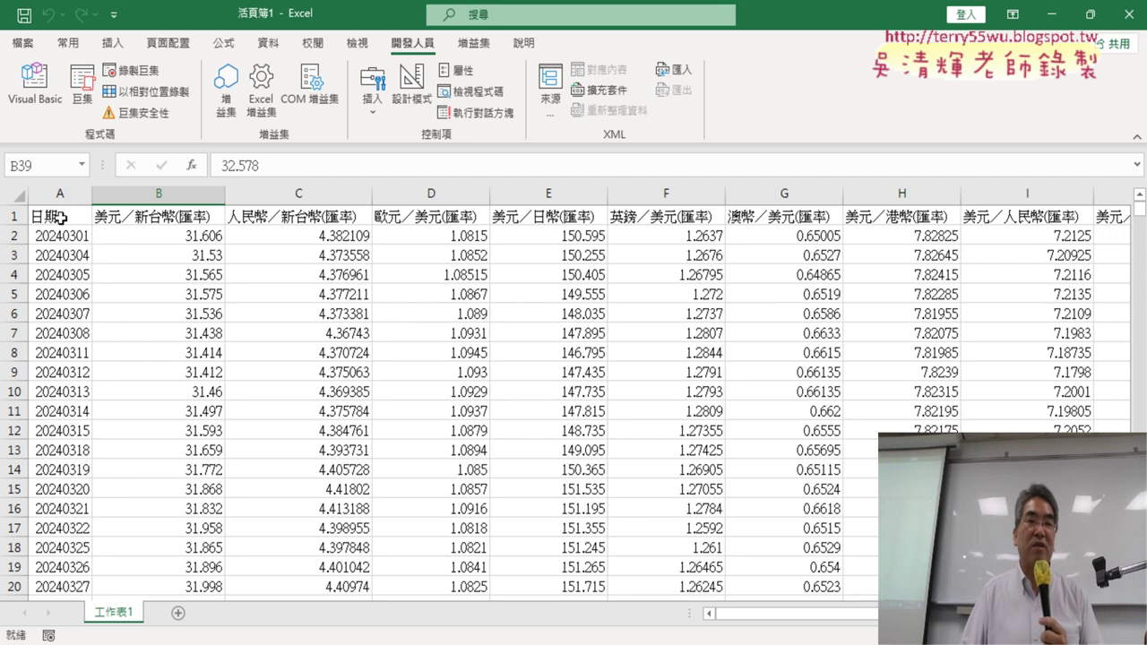
mouse_move(60, 217)
left_mouse_down()
mouse_move(224, 587)
mouse_move(216, 578)
left_mouse_up()
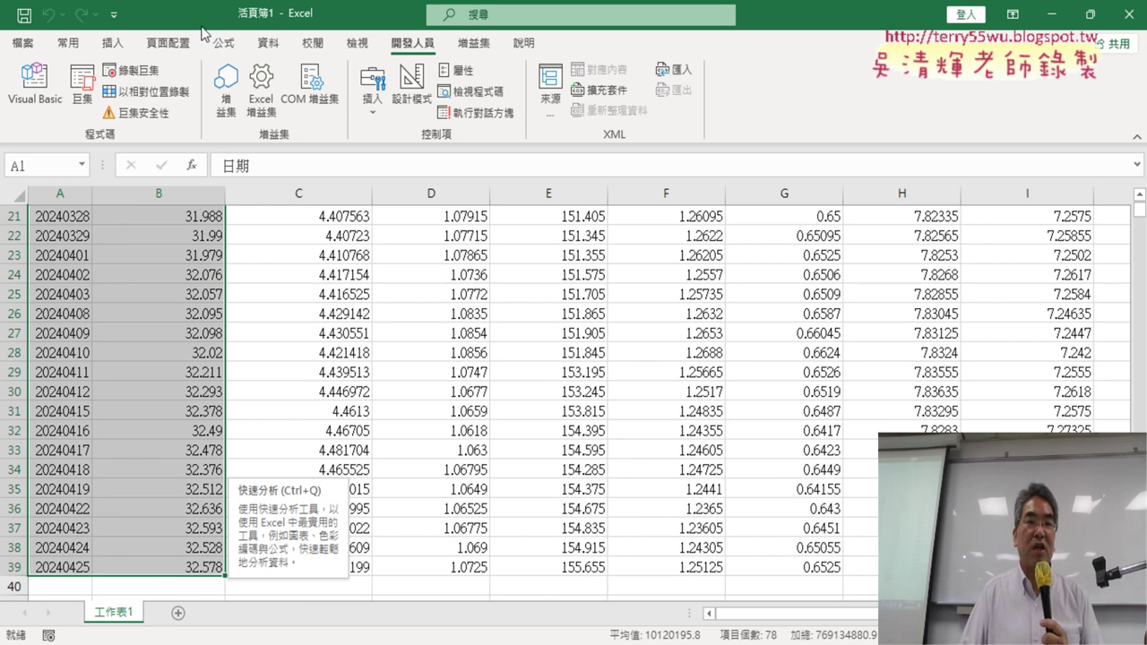
Insert a Line with Markers chart from the selected 日期 and 美元／新台幣(匯率) data
left_click(113, 45)
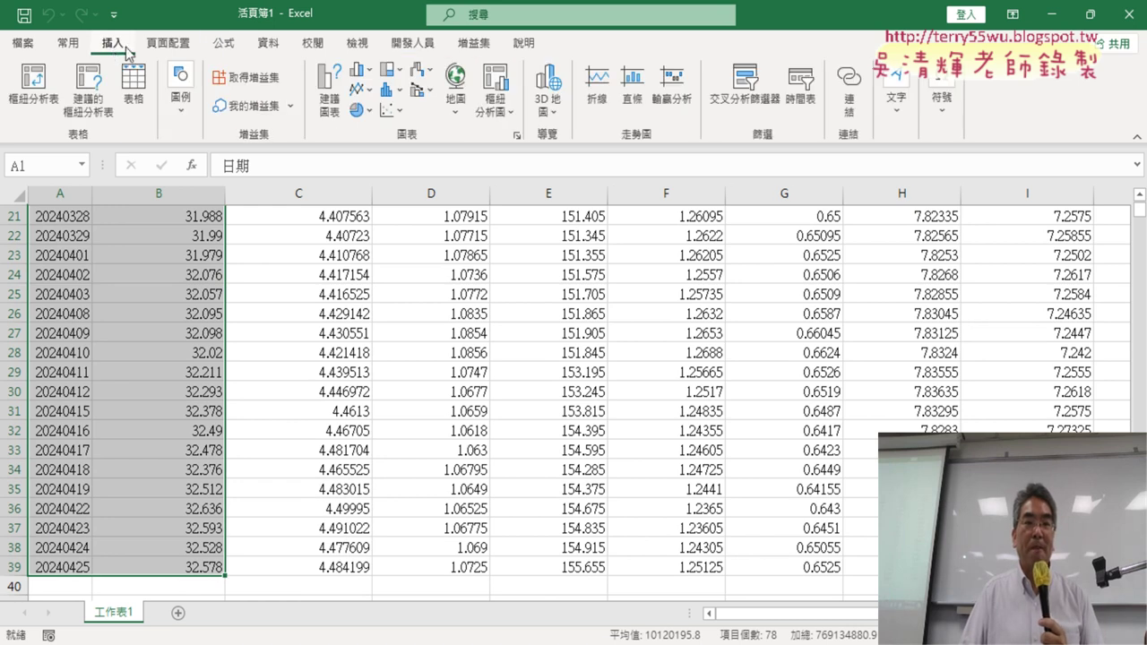
left_click(370, 90)
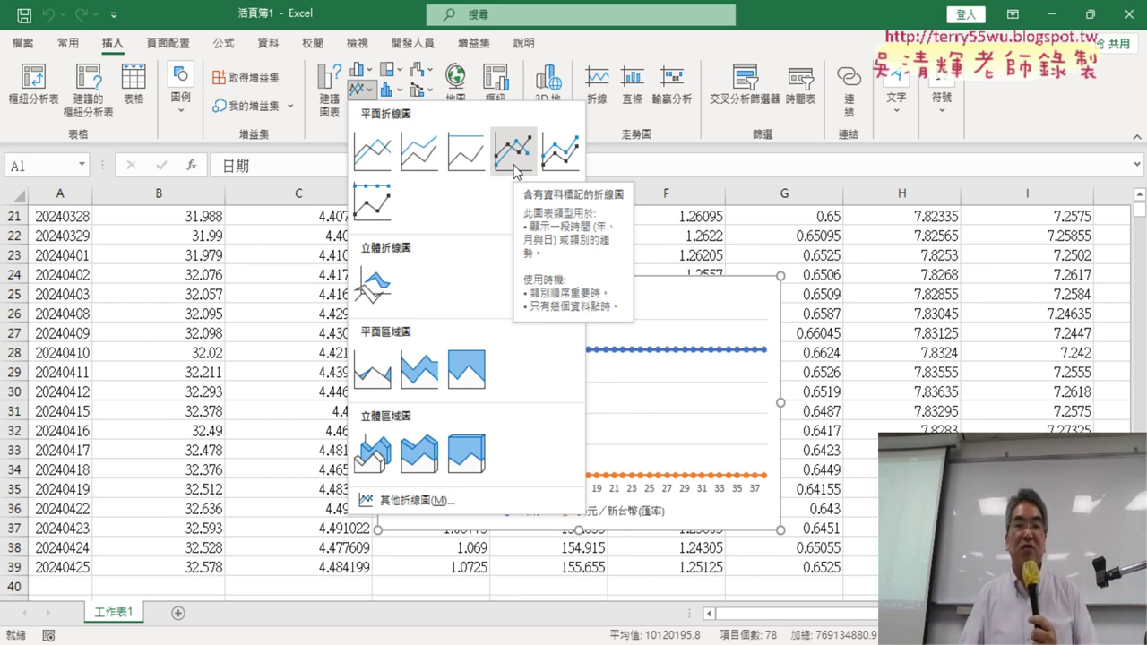
left_click(513, 159)
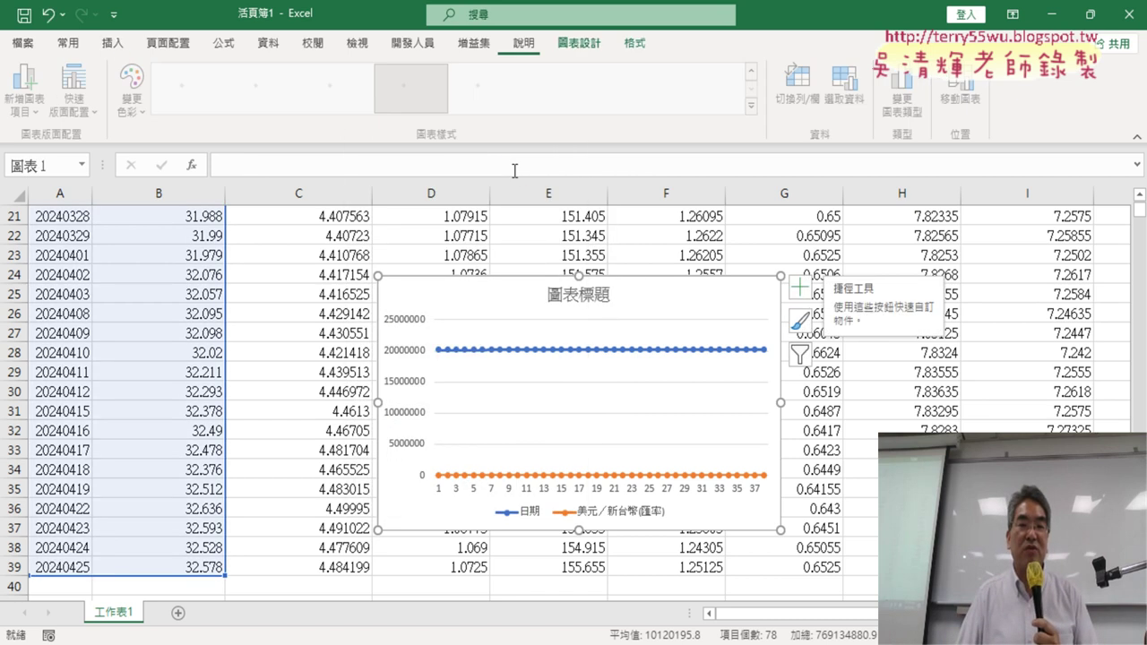
scroll(128, 326, "up", 7)
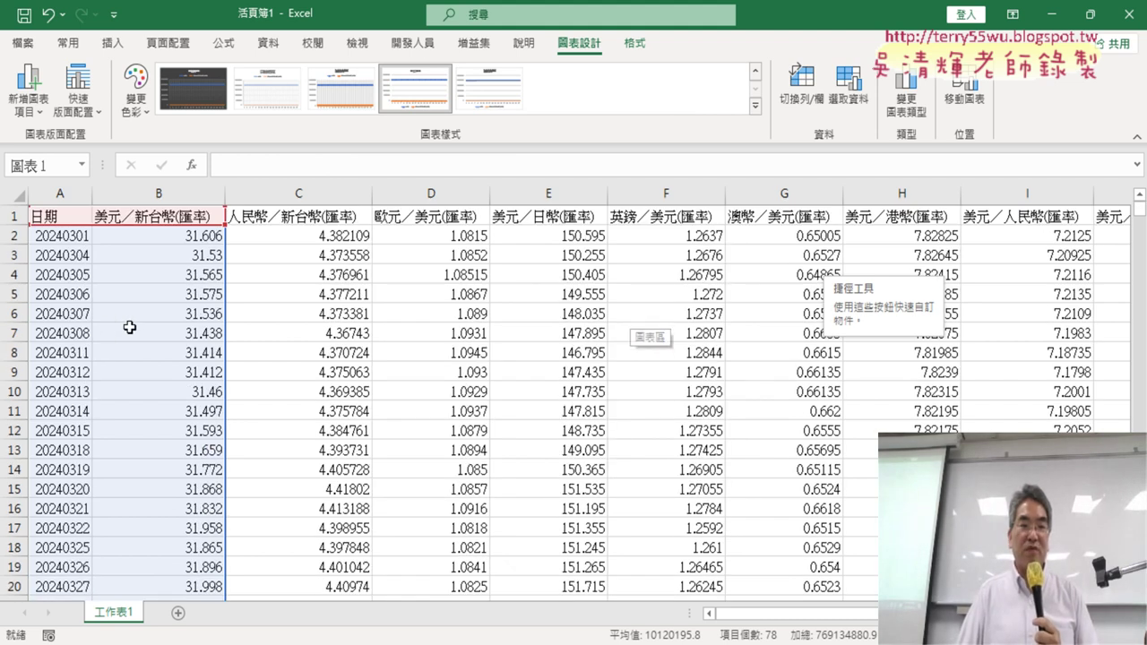
scroll(128, 326, "down", 7)
scroll(89, 314, "down", 1)
scroll(60, 302, "up", 2)
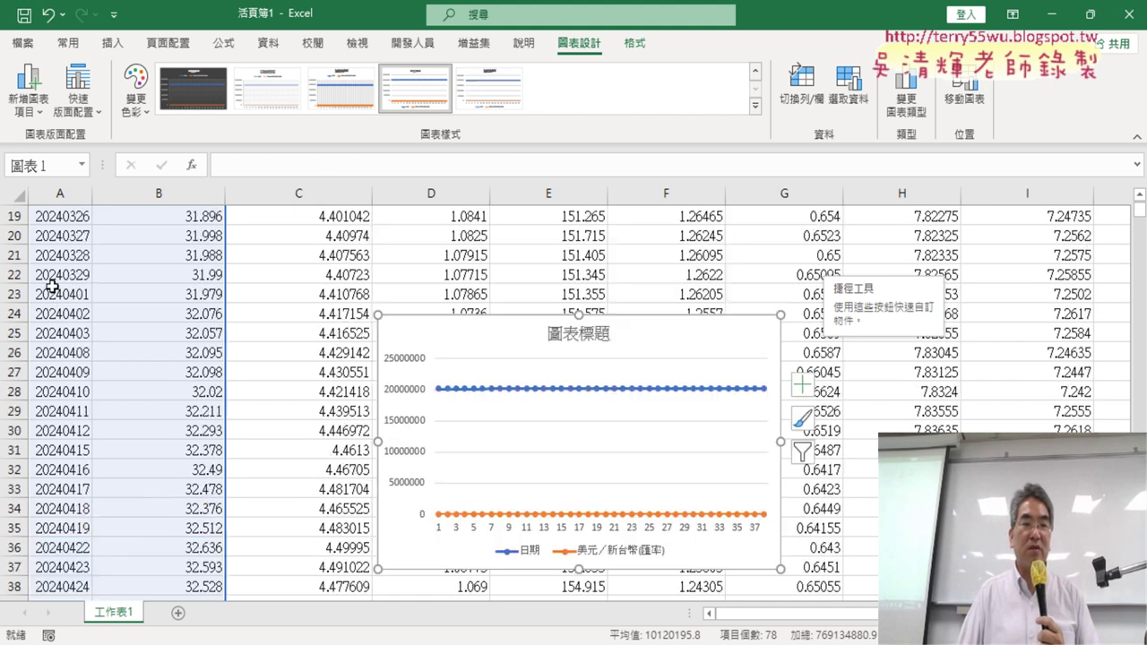
scroll(54, 216, "up", 6)
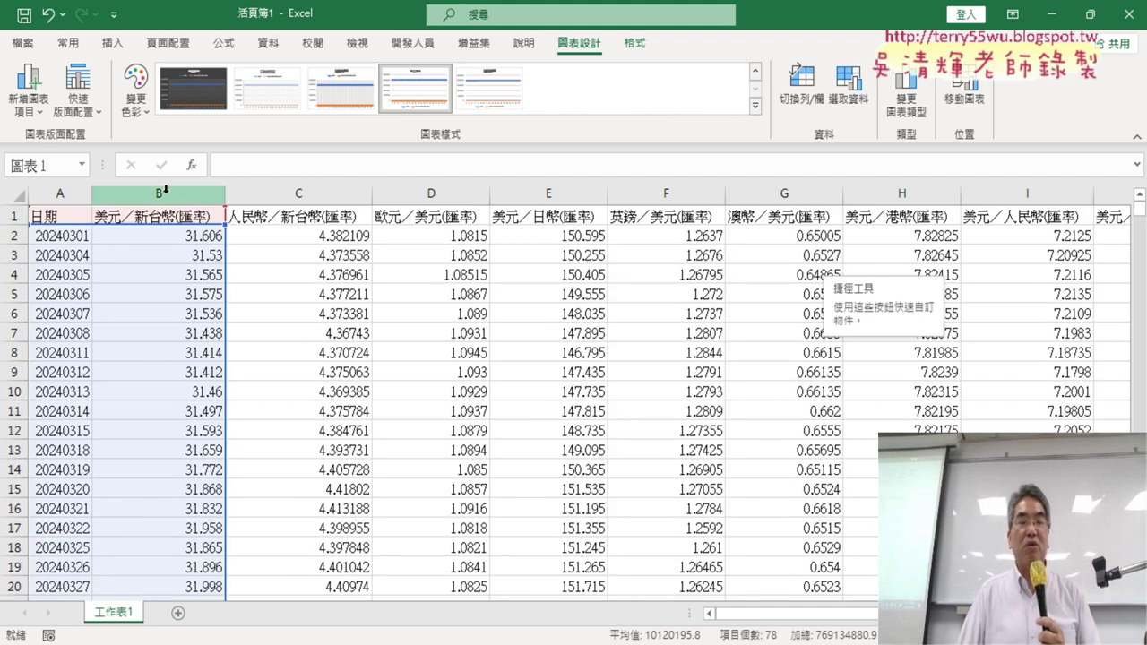
scroll(159, 302, "down", 4)
scroll(404, 359, "down", 3)
scroll(306, 334, "up", 4)
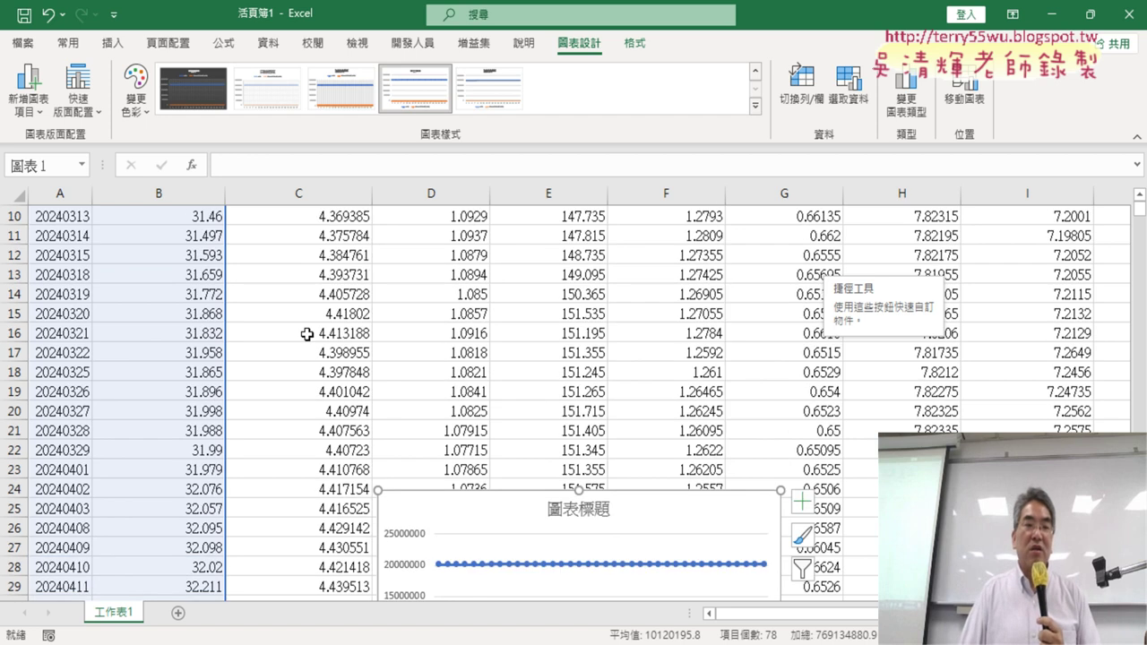
scroll(306, 334, "up", 3)
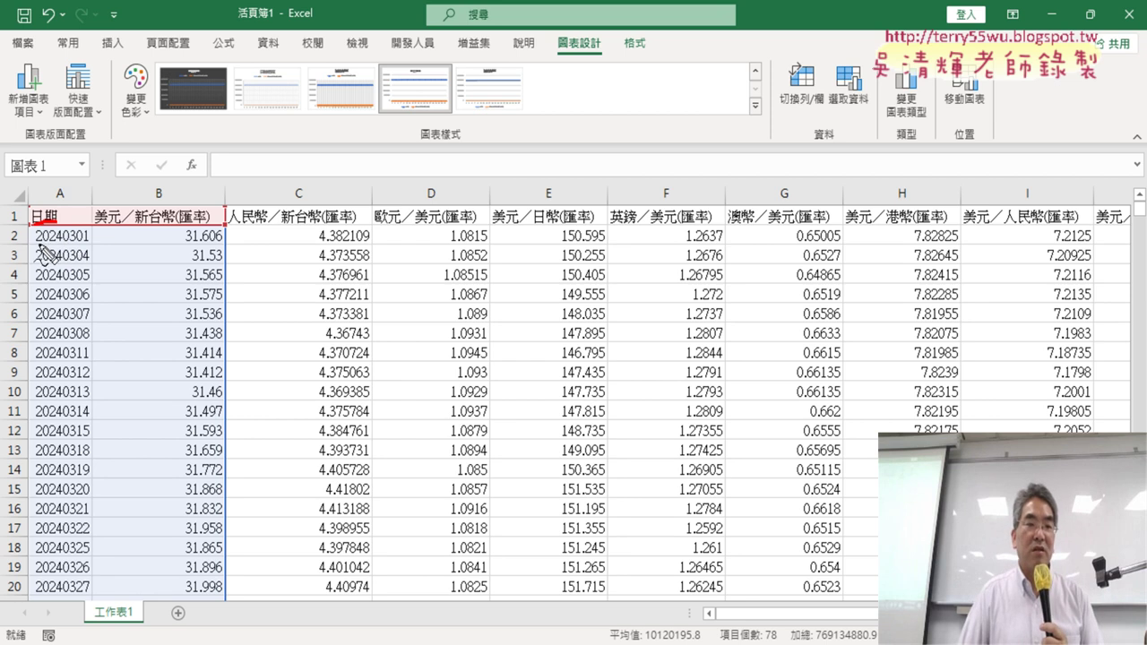
Mark up the 8-digit date 20240301 in A2, then select the 日期 column A
left_click_drag(37, 241, 90, 240)
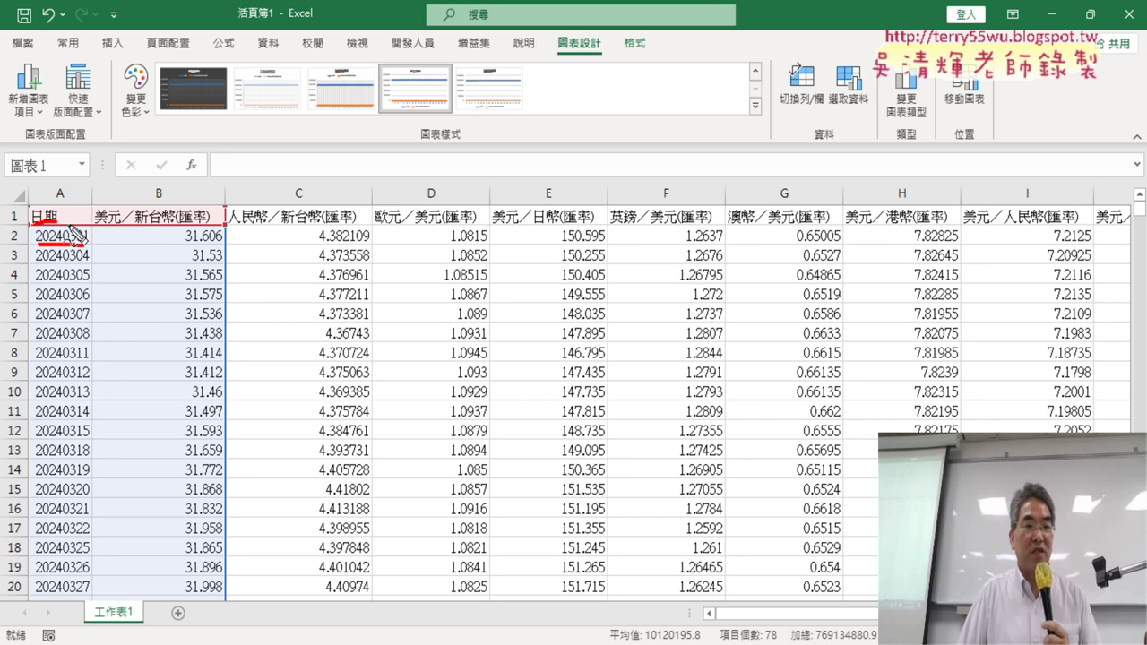
mouse_move(69, 232)
left_mouse_down()
mouse_move(56, 253)
mouse_move(68, 251)
left_mouse_up()
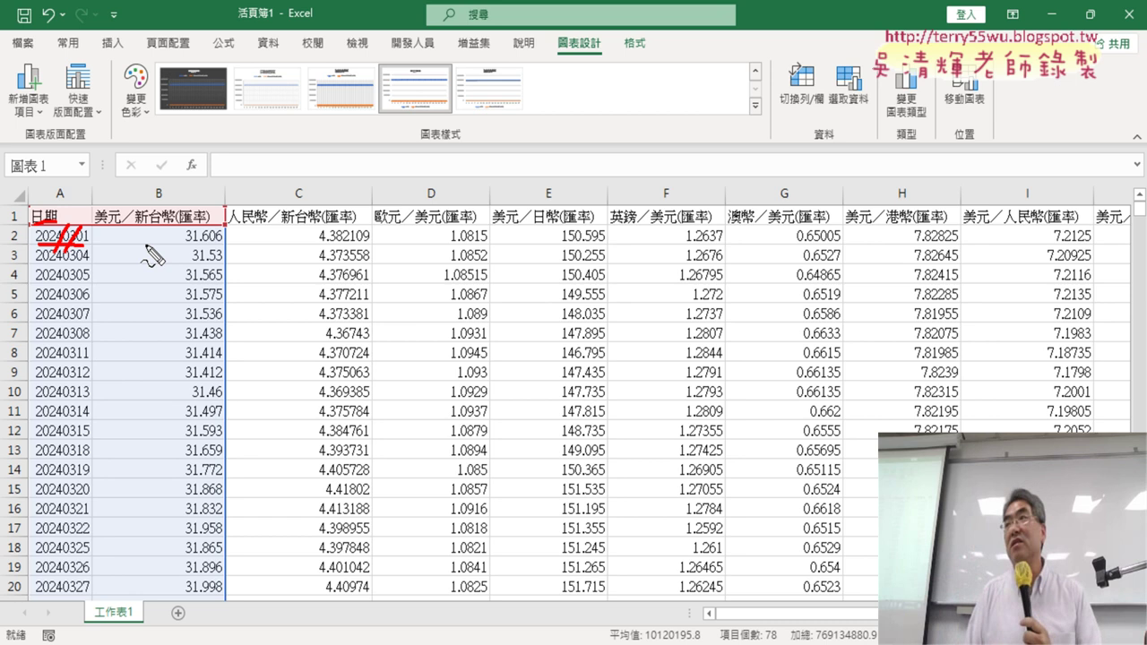
key("Escape")
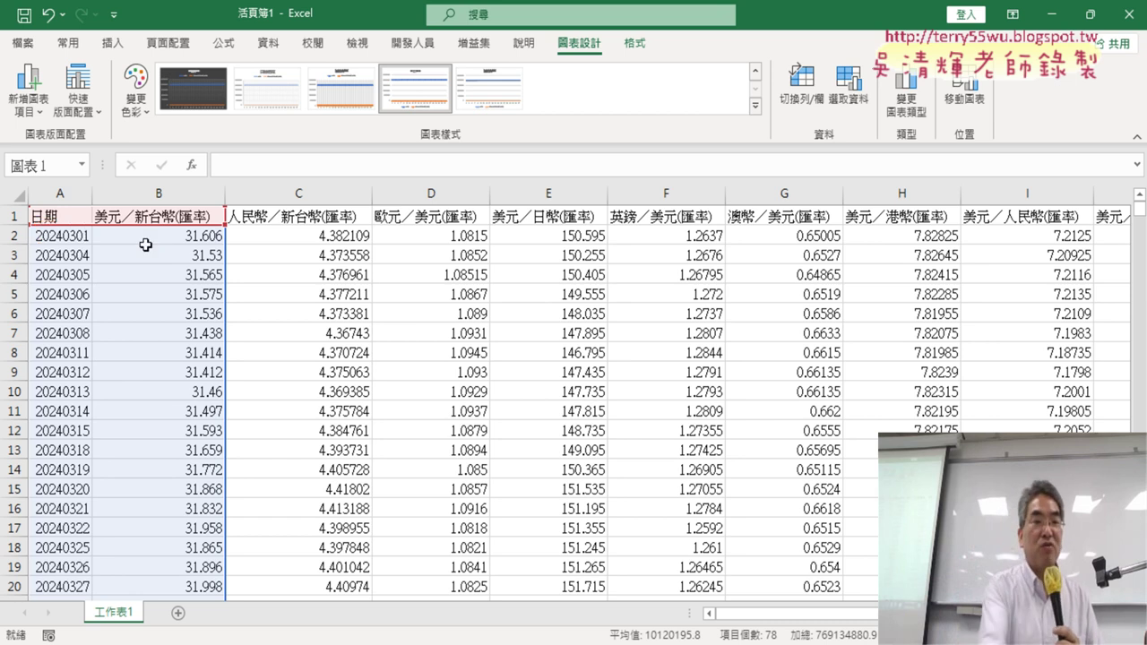
left_click(69, 195)
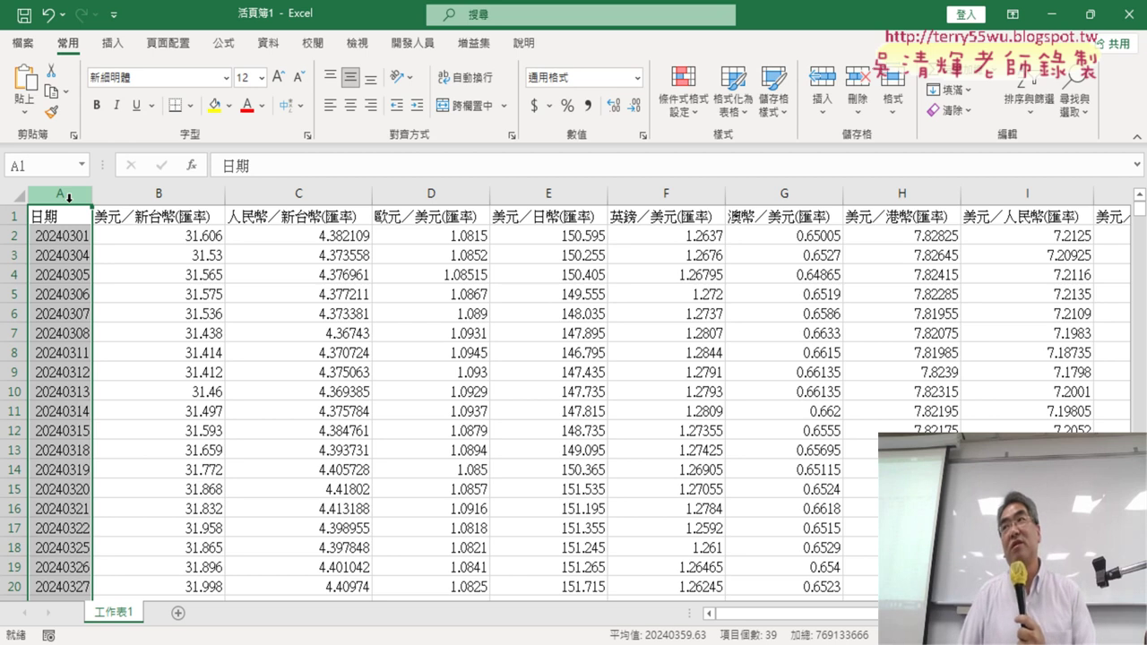
Edit A2 to read 2024/03/01 so it becomes the date 2024/3/1
left_click(72, 234)
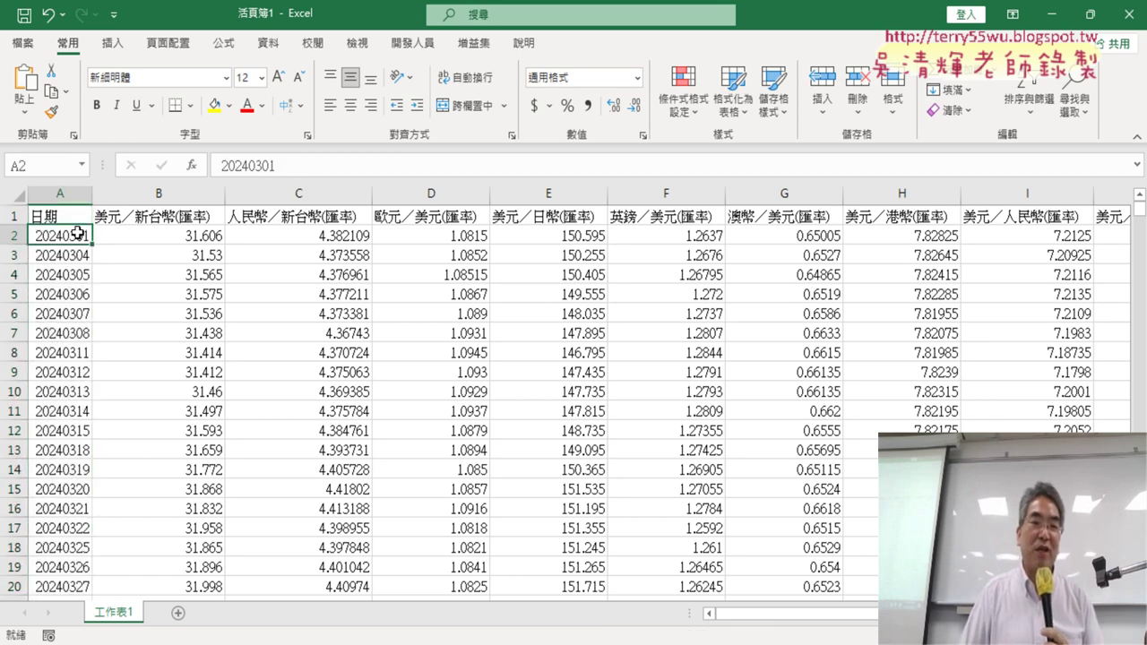
left_click(247, 168)
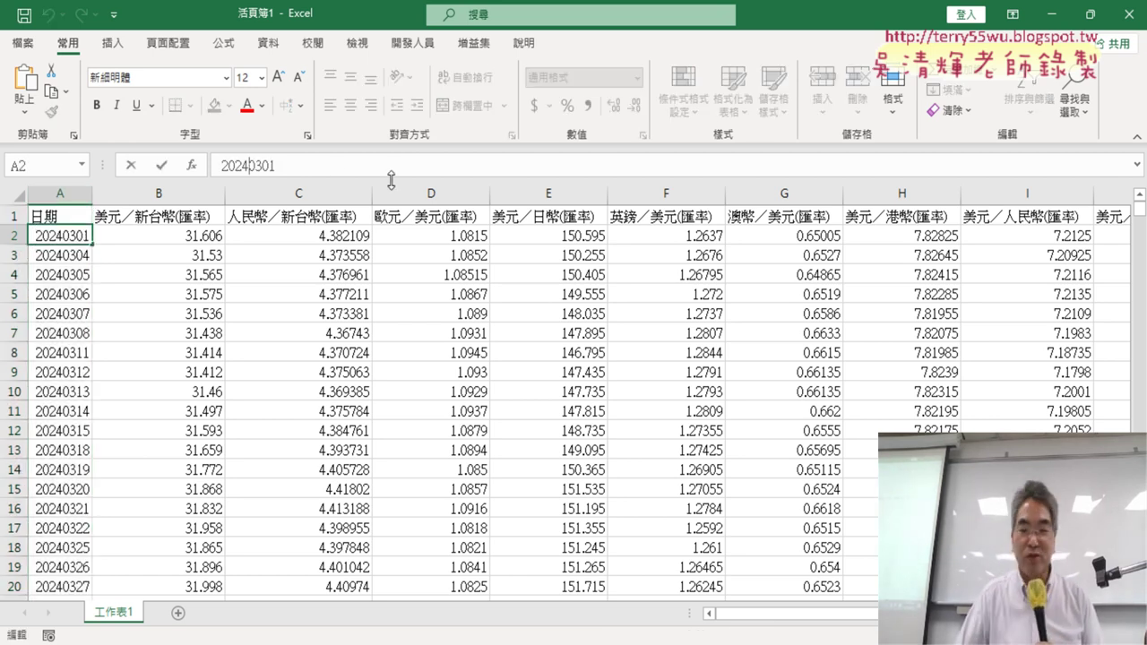
type("/03")
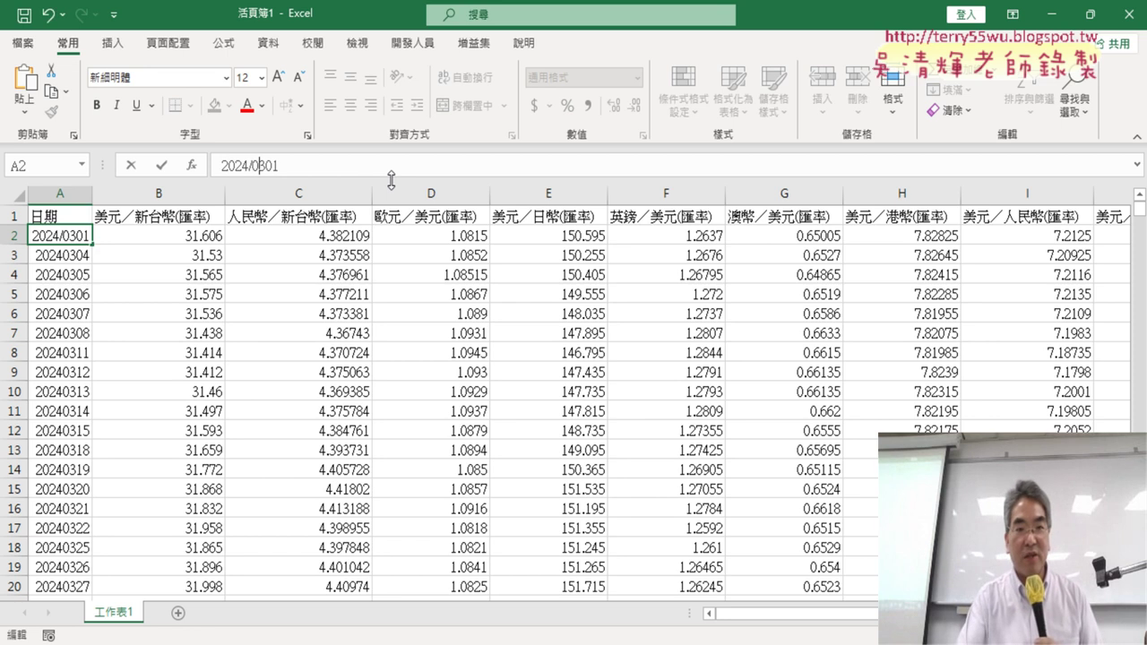
type("/")
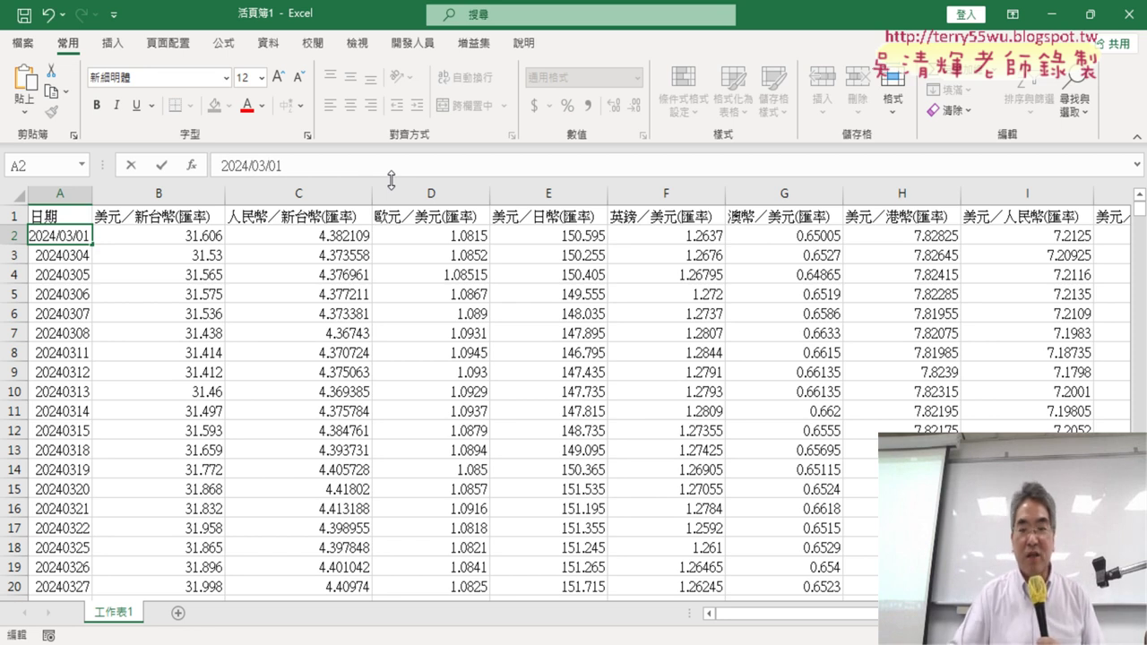
key("Return")
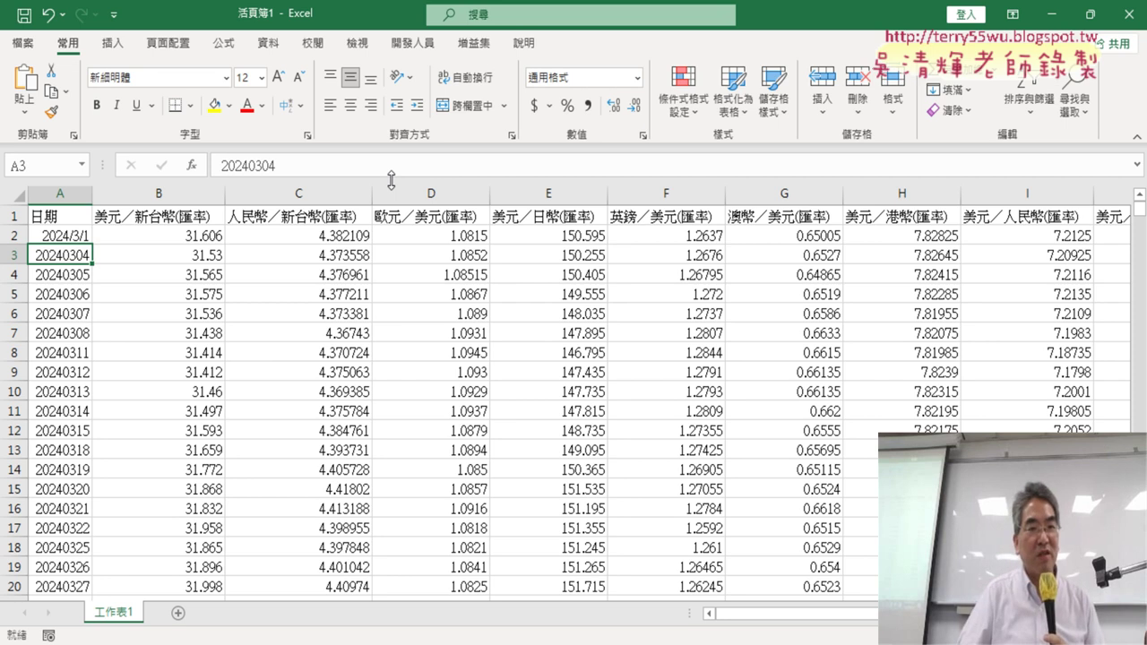
Insert an empty column B before the exchange-rate column
left_click(160, 193)
right_click(159, 192)
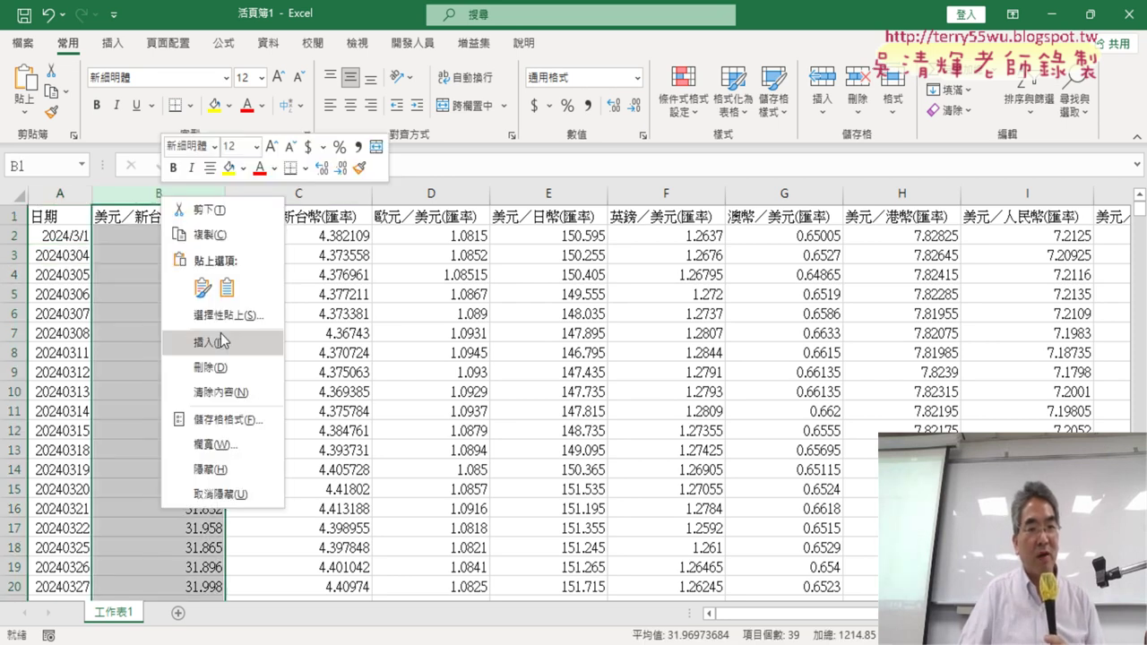
right_click(127, 192)
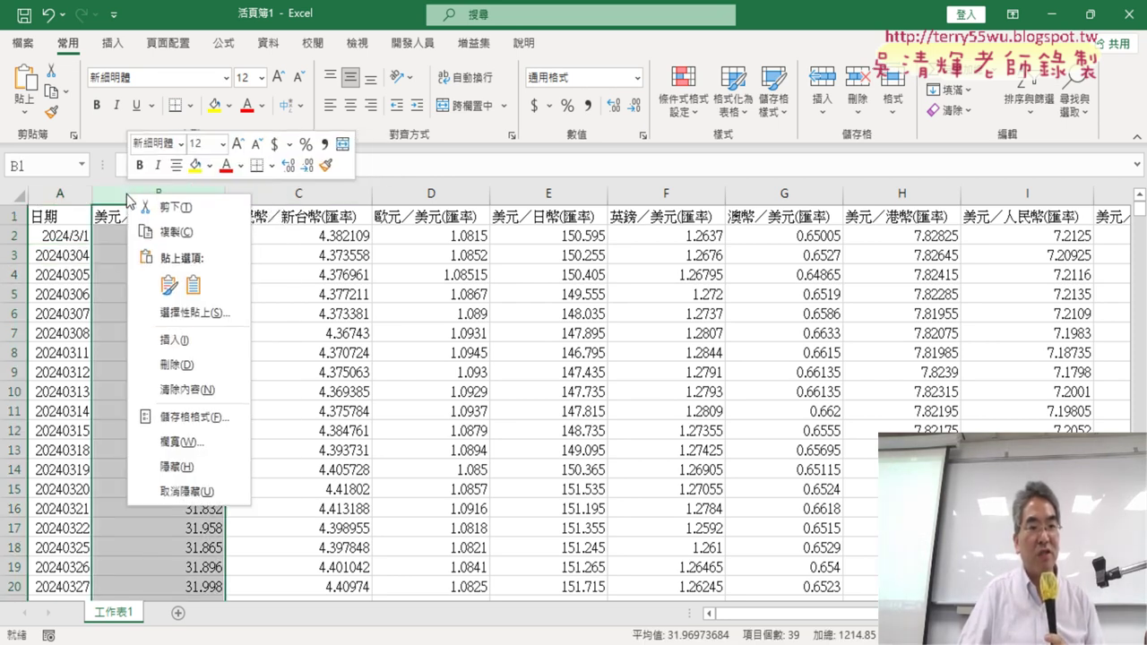
left_click(179, 340)
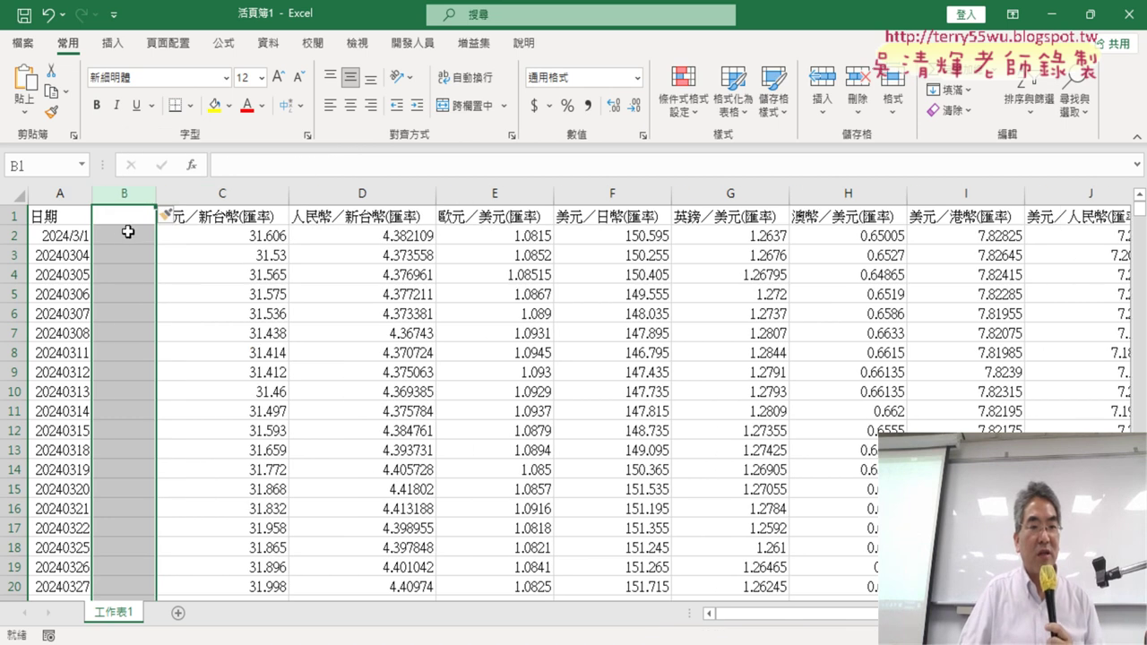
left_click(122, 236)
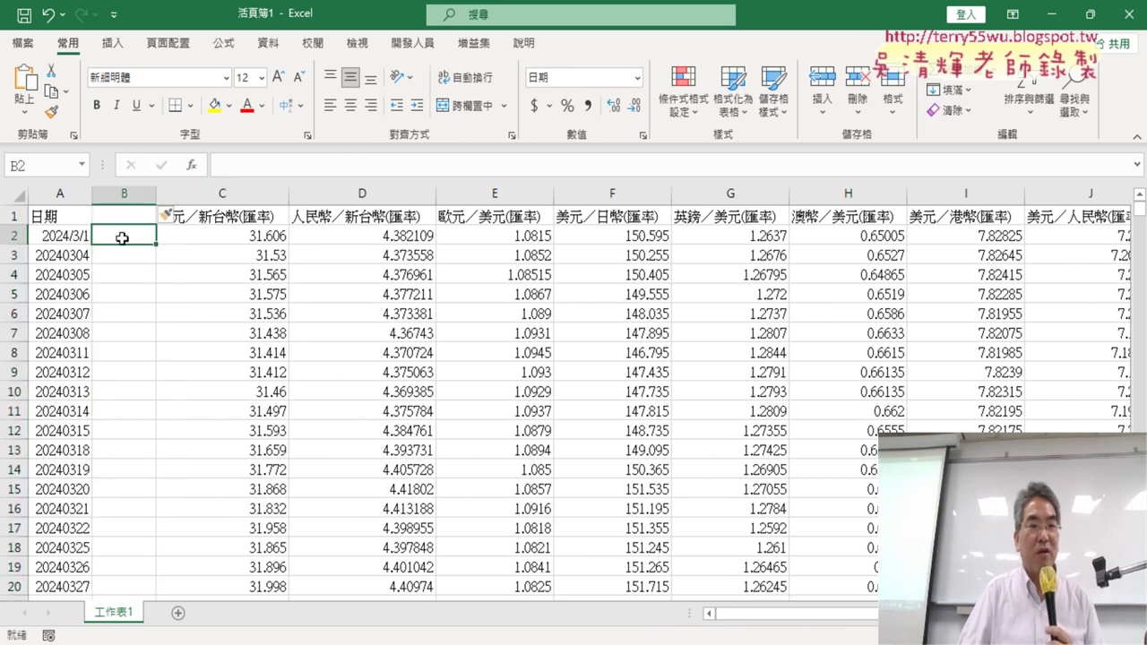
Remove the slashes from A2 in the formula bar to restore the 8-digit date
left_click(75, 237)
left_click(250, 165)
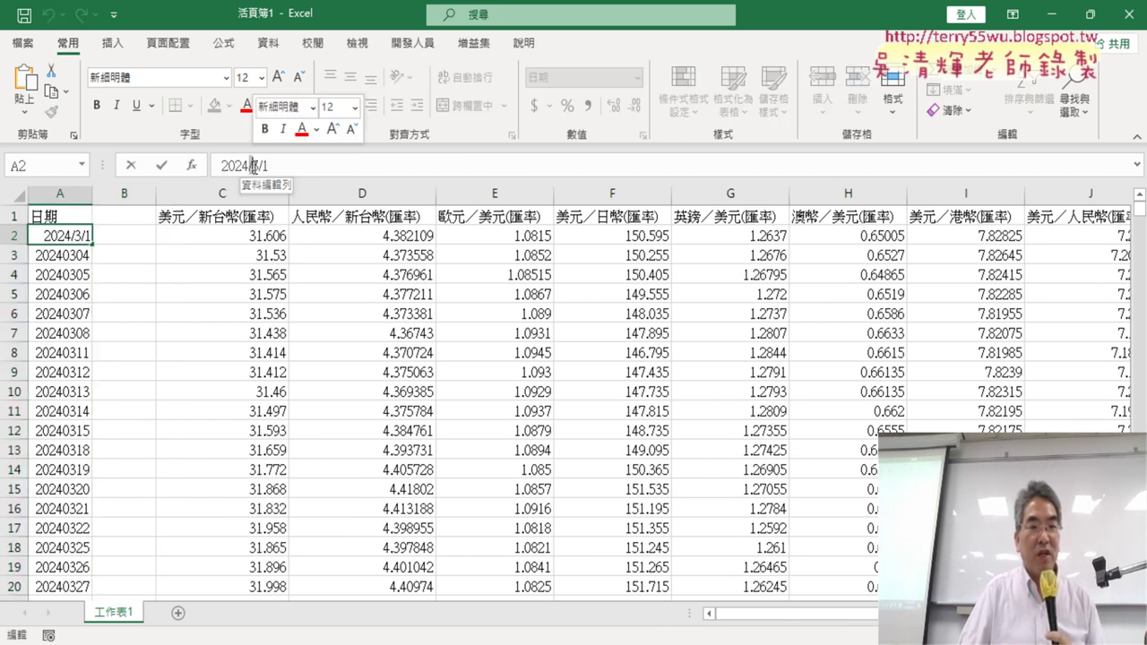
key("BackSpace")
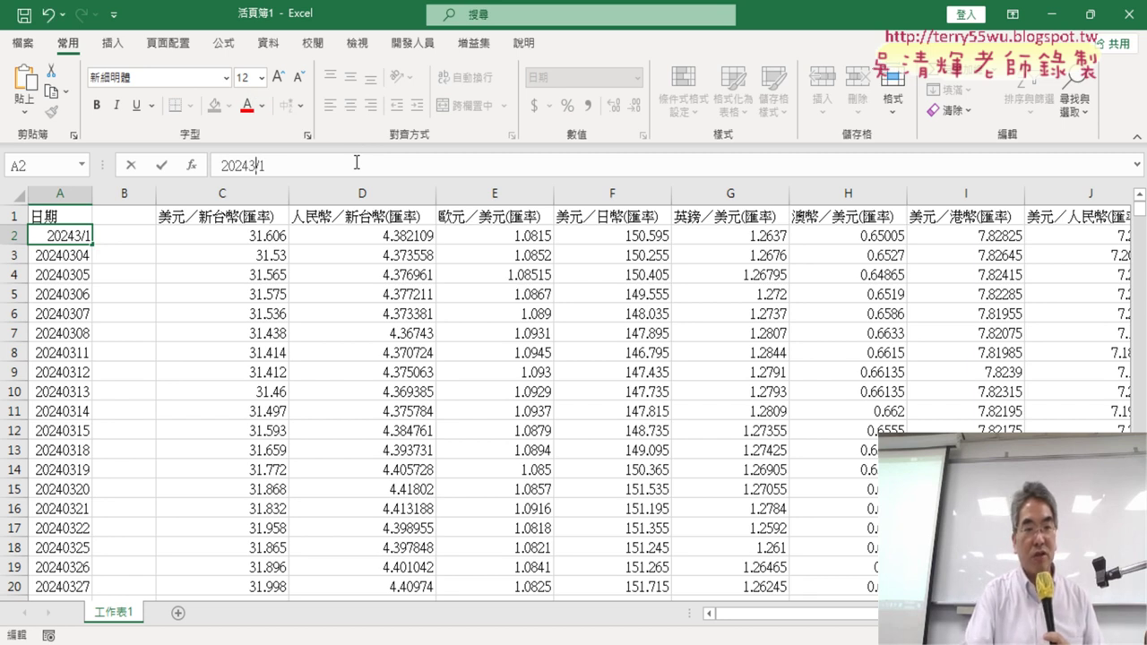
key("Right")
key("Delete")
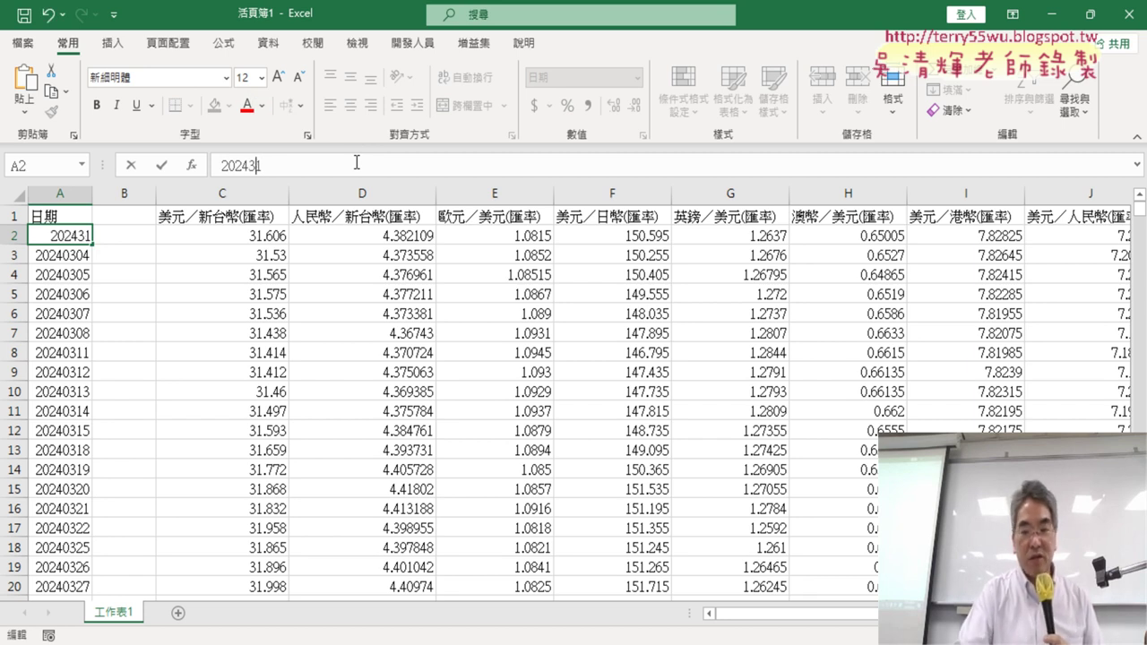
type("03")
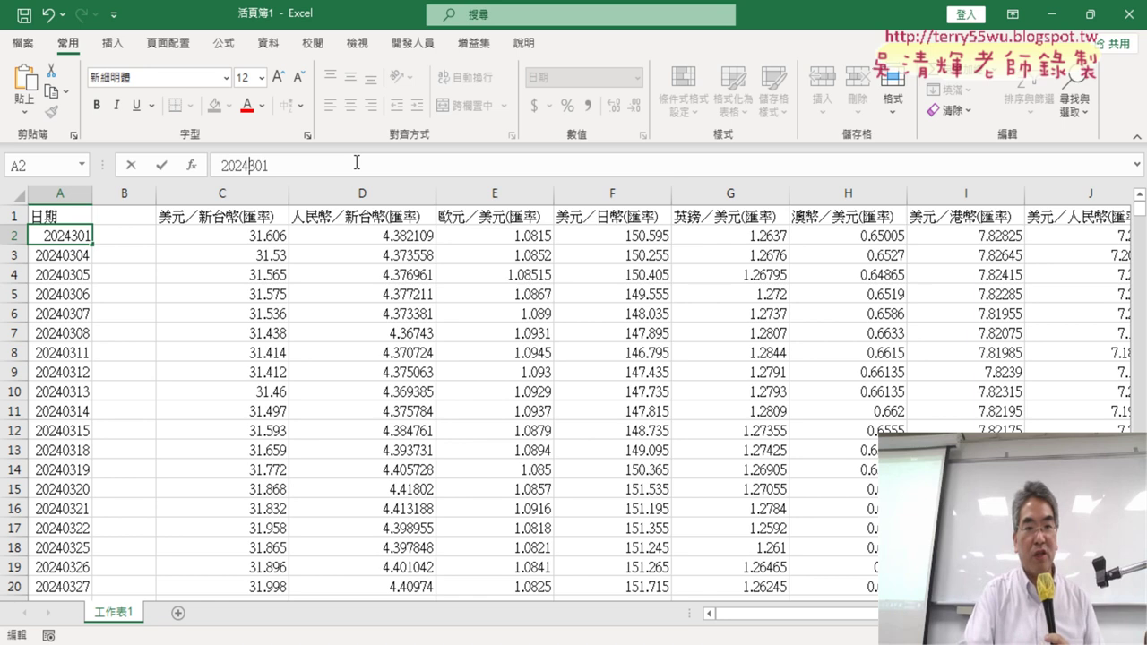
type("0")
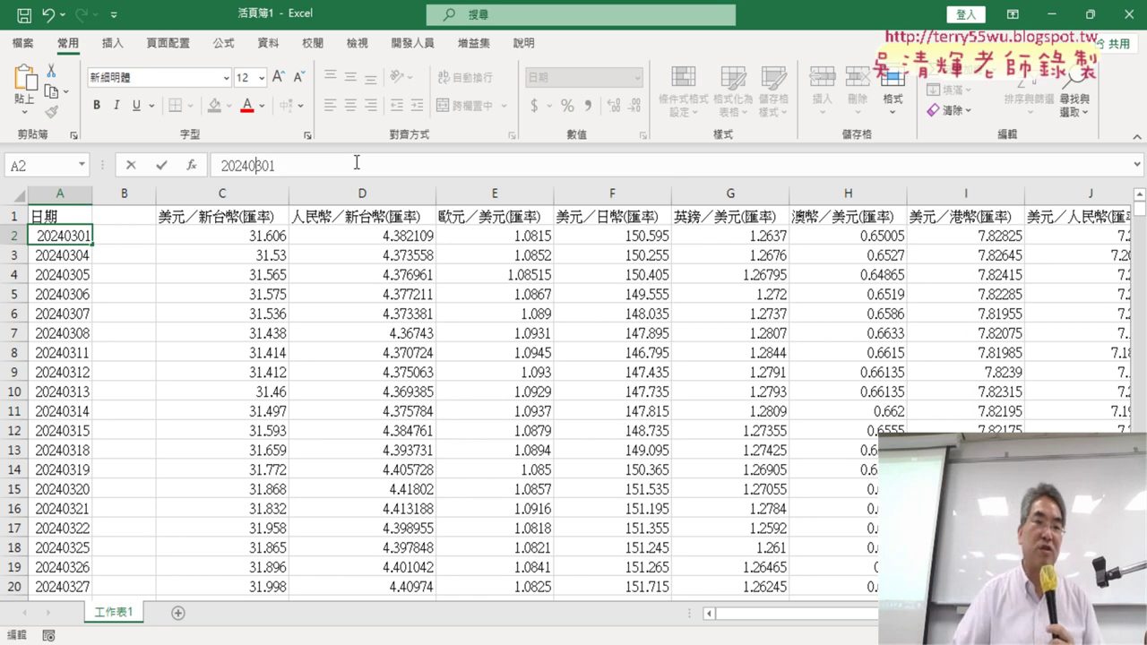
left_click(162, 165)
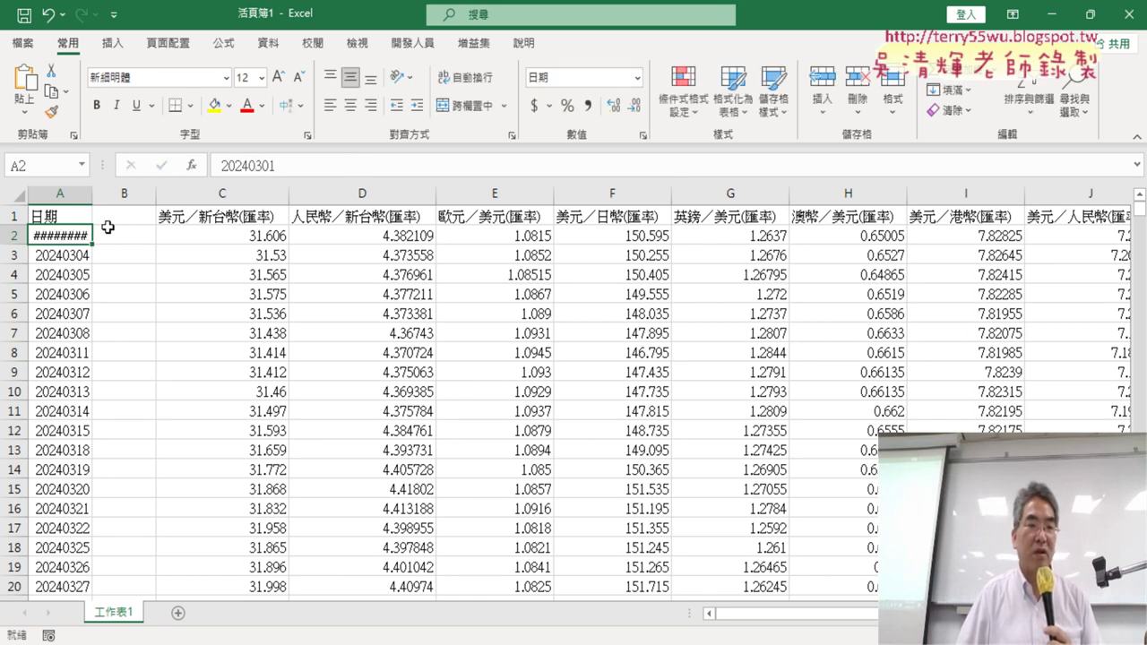
Widen column A, fill A3's 20240304 up into A2, and edit it to 20240301
left_click_drag(93, 196, 162, 196)
left_click(132, 259)
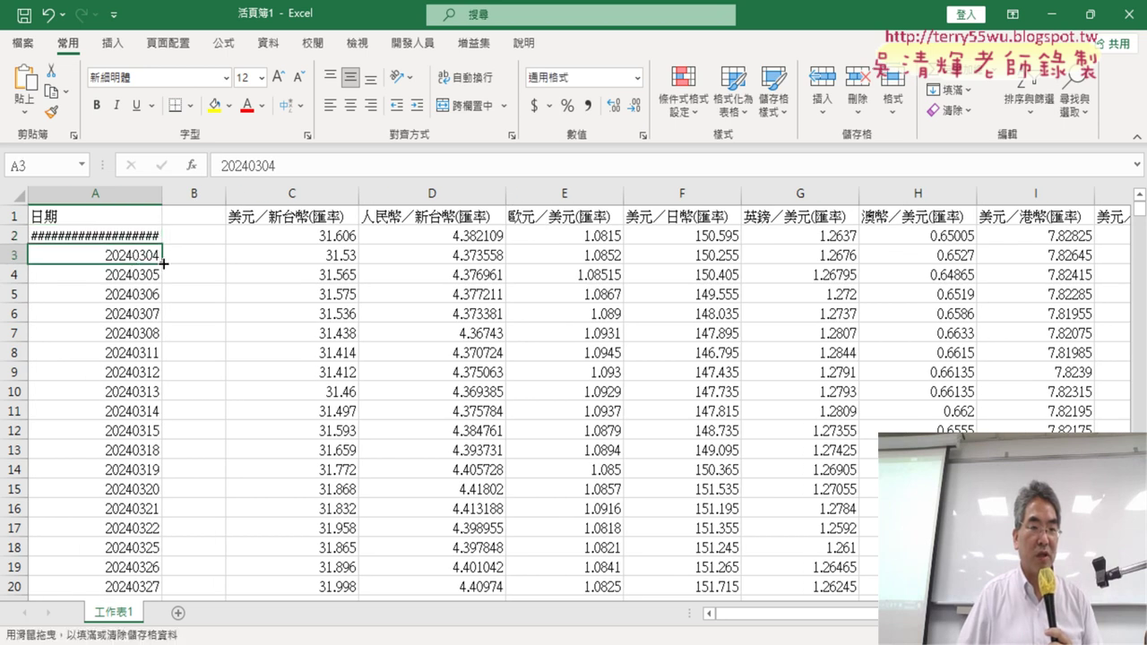
left_click_drag(164, 264, 162, 235)
left_click(151, 235)
double_click(150, 235)
type("1")
key("Return")
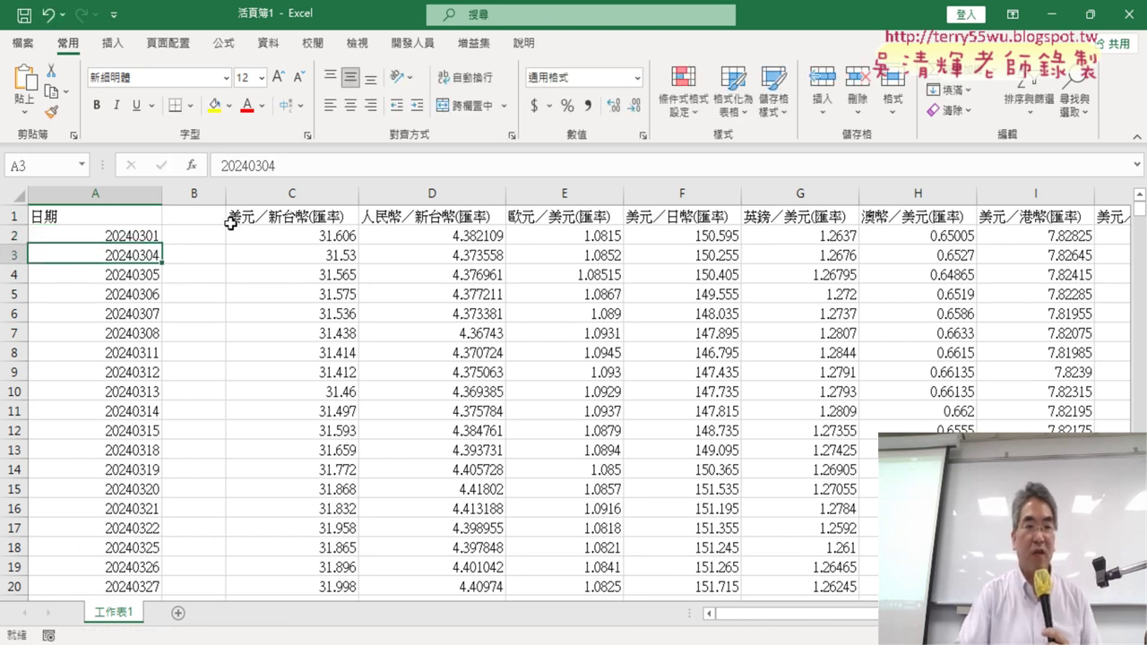
left_click(194, 234)
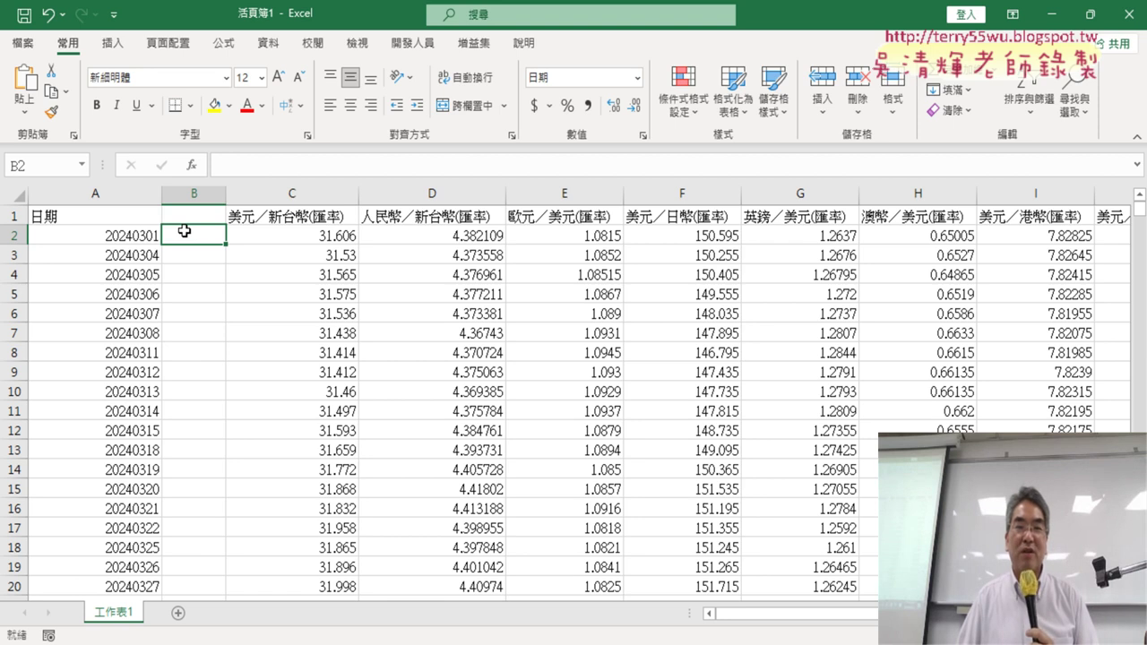
Open the VBA editor from the Developer tab and run the 匯率下載 macro
left_click(412, 43)
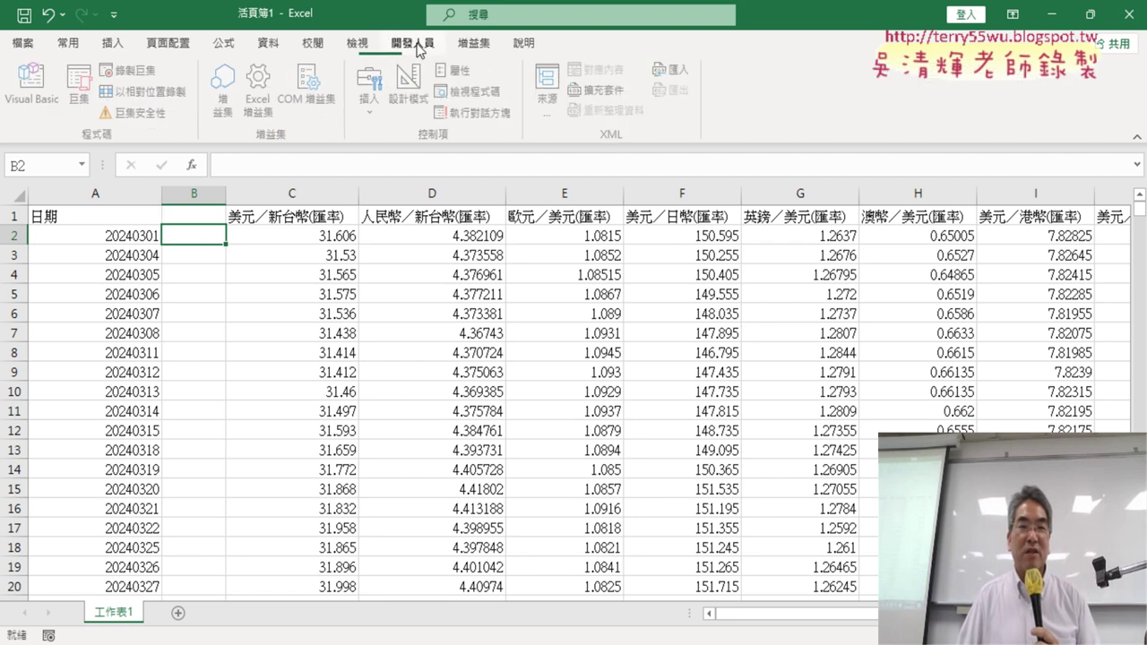
left_click(45, 87)
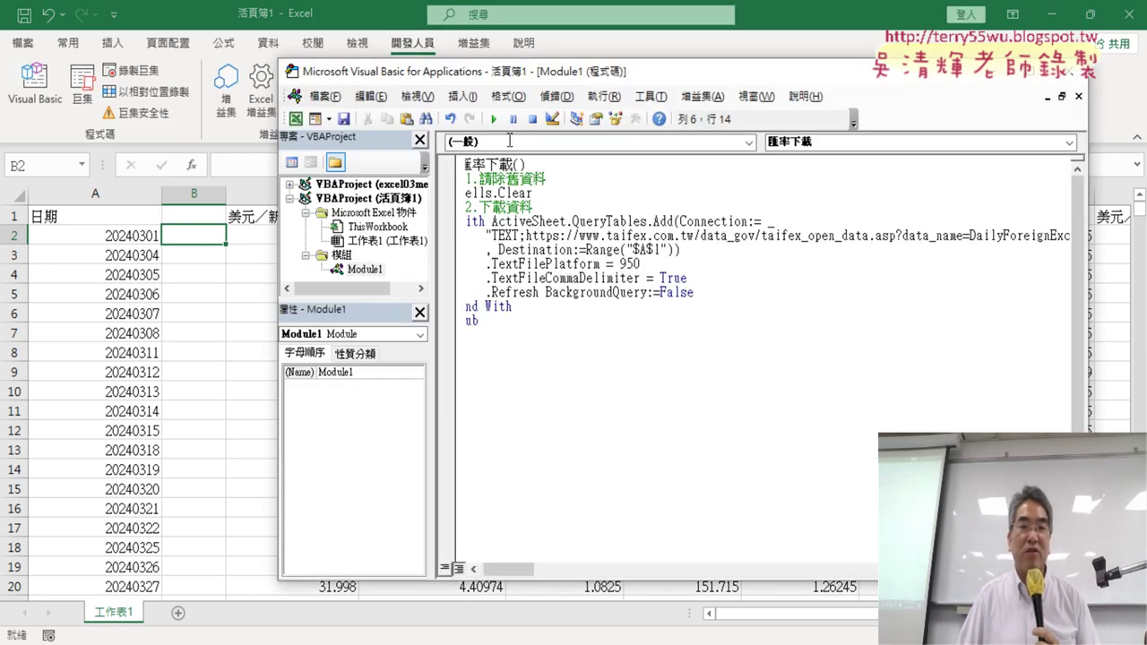
left_click_drag(535, 197, 459, 193)
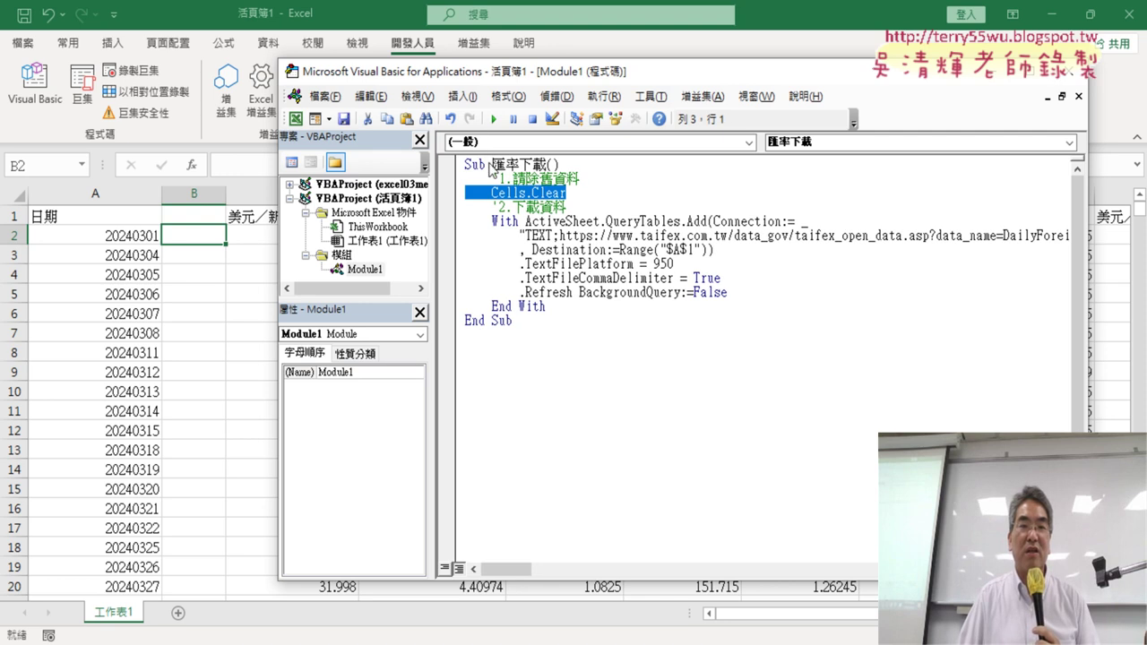
left_click(494, 119)
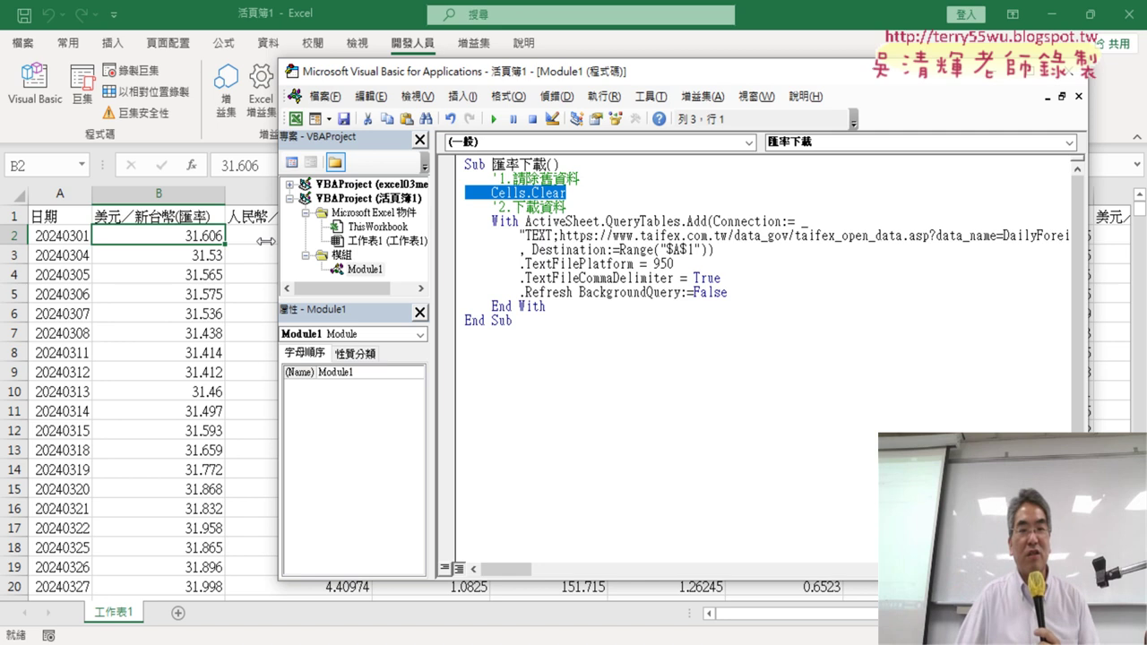
Enlarge the editor to show the full URL, highlight QueryTables and 匯率下載, then return to the sheet
left_click_drag(652, 74, 512, 63)
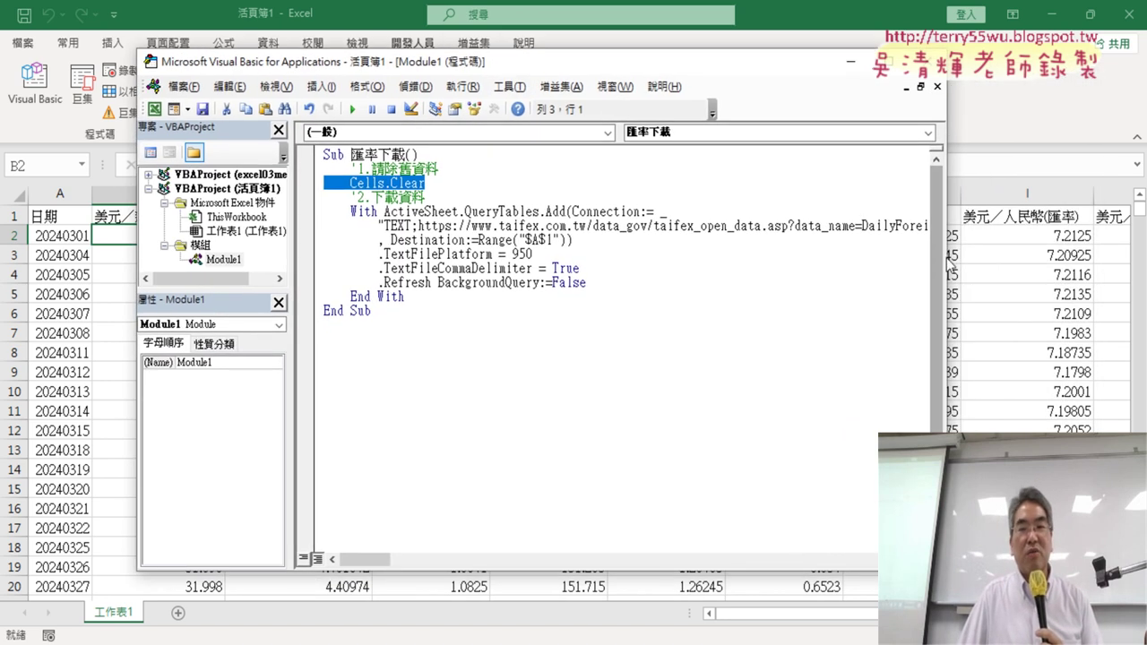
left_click_drag(943, 260, 1103, 260)
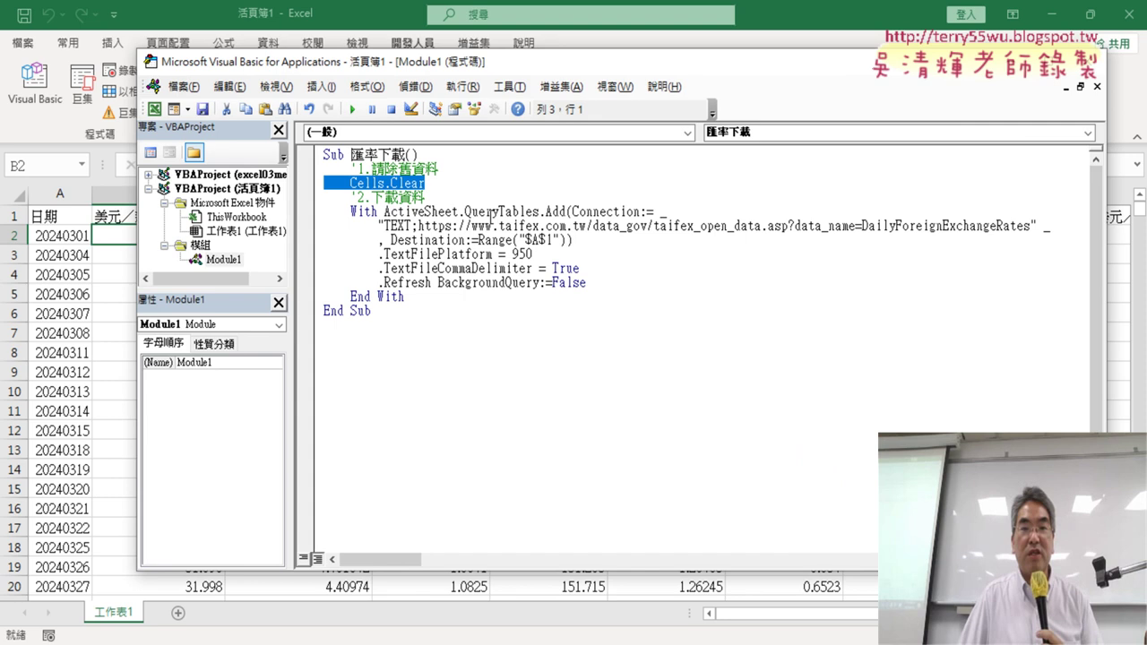
left_click_drag(465, 212, 542, 213)
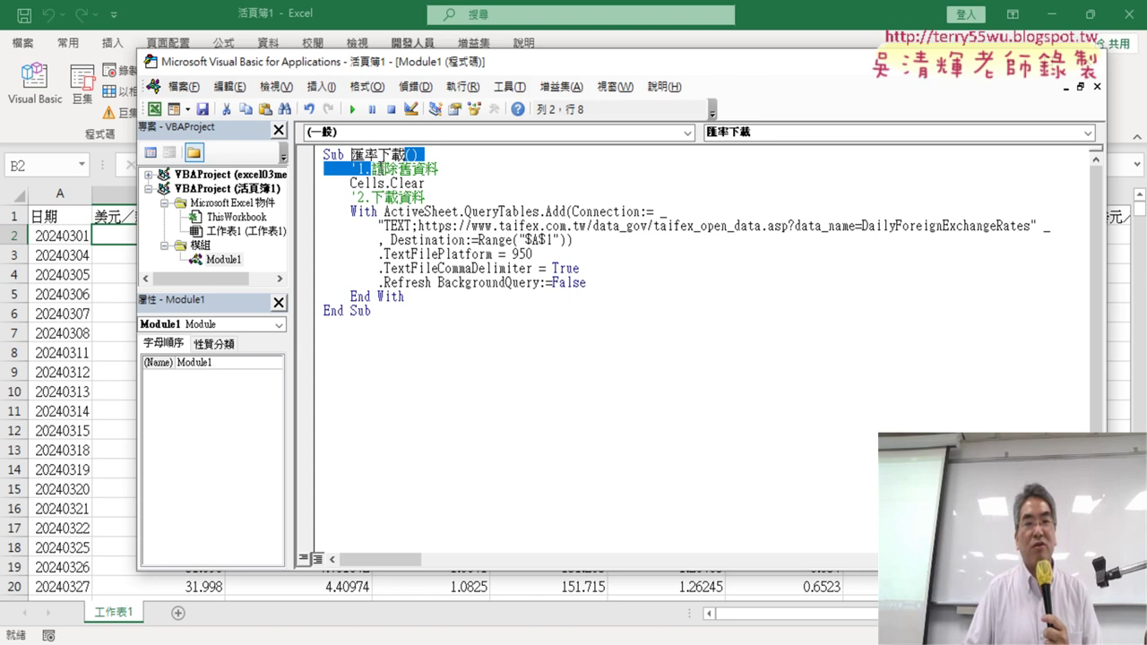
left_click_drag(408, 155, 351, 155)
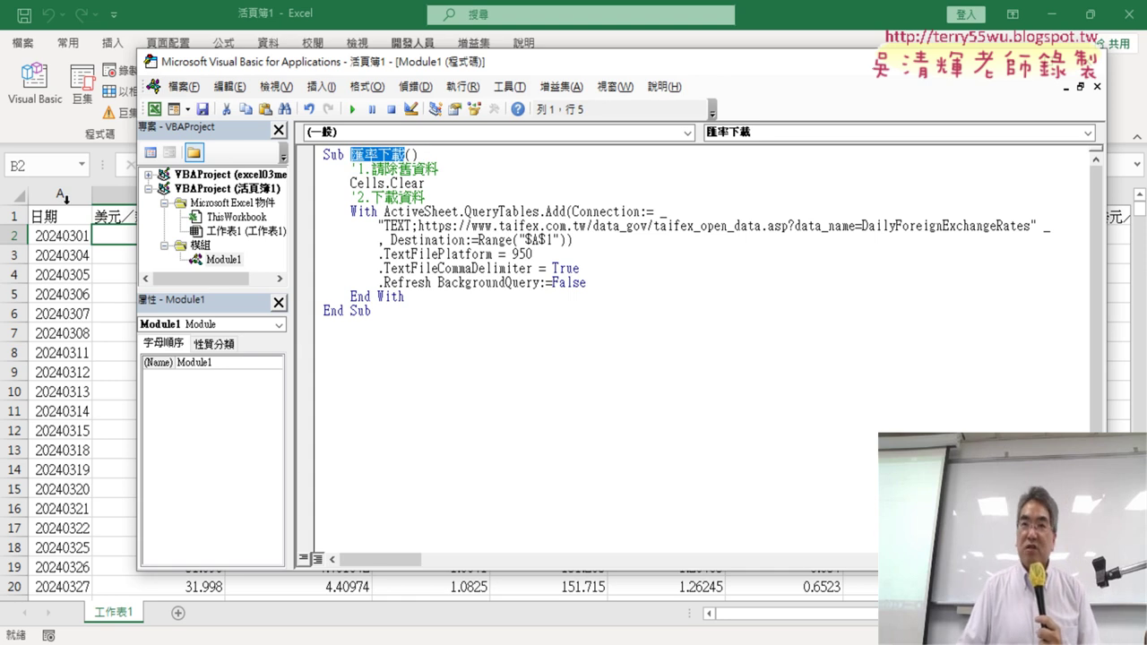
left_click(64, 196)
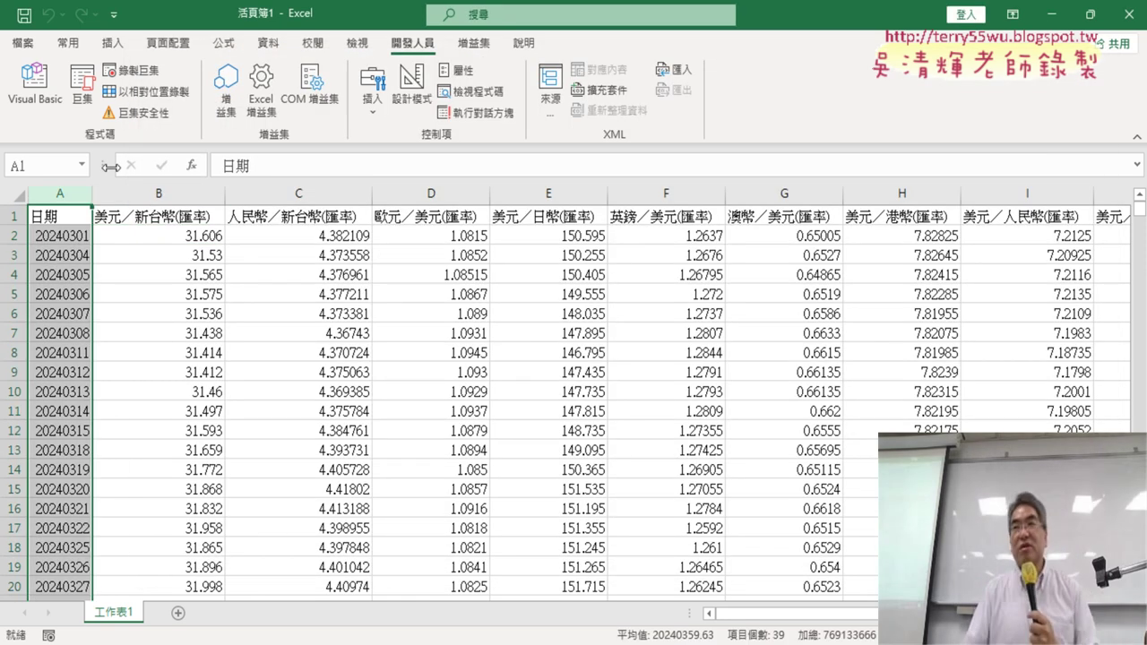